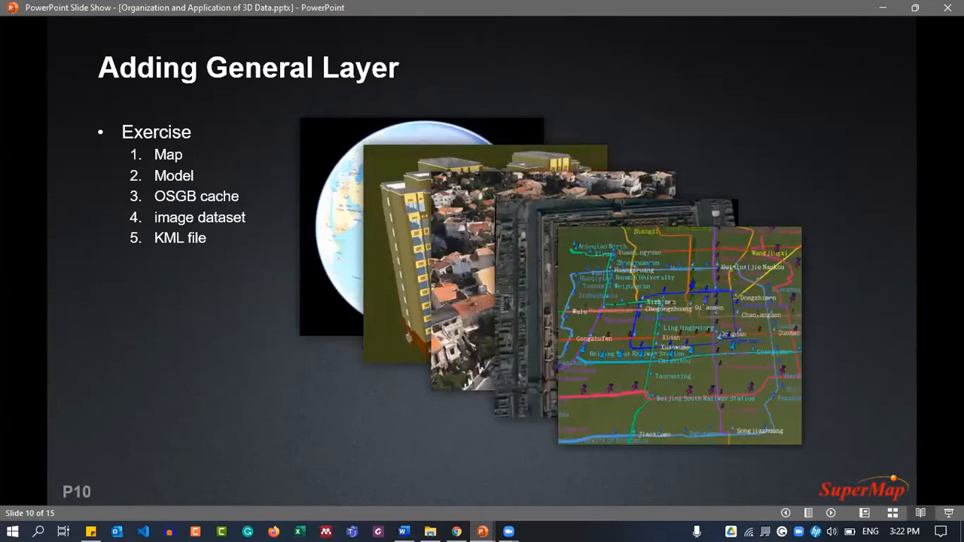
# Page through the slides on terrain layers, 3D flying, 3D spatial analysis and multi-terminal applications
pyautogui.press('Right')
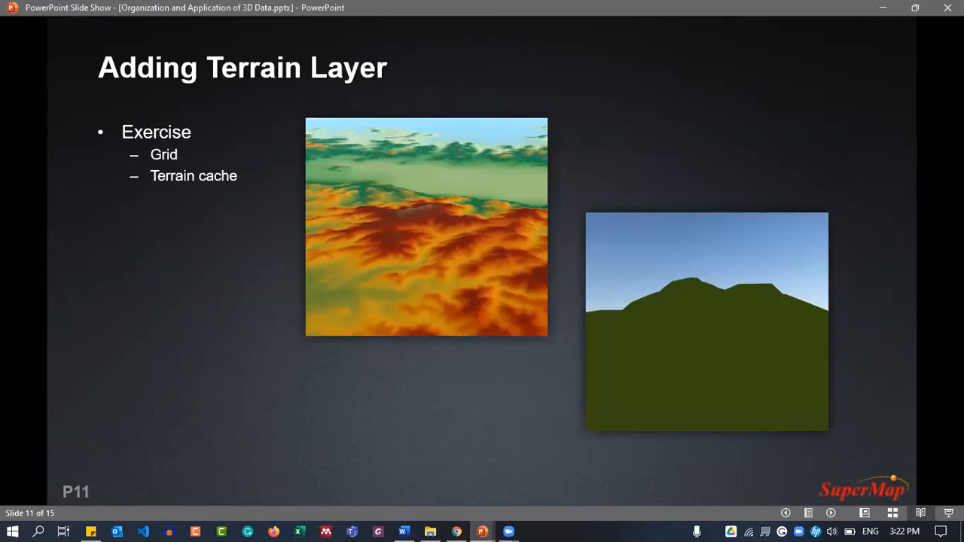
pyautogui.press('Right')
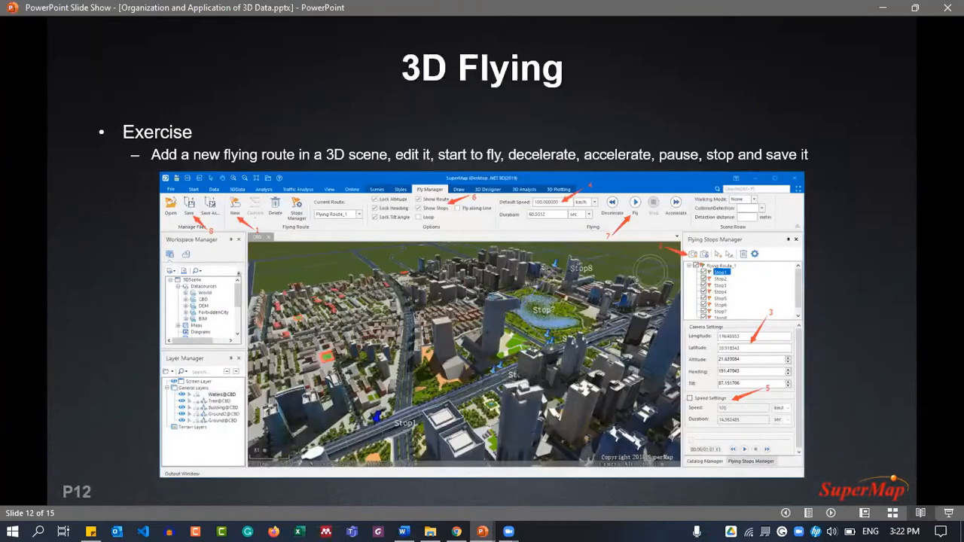
pyautogui.press('Right')
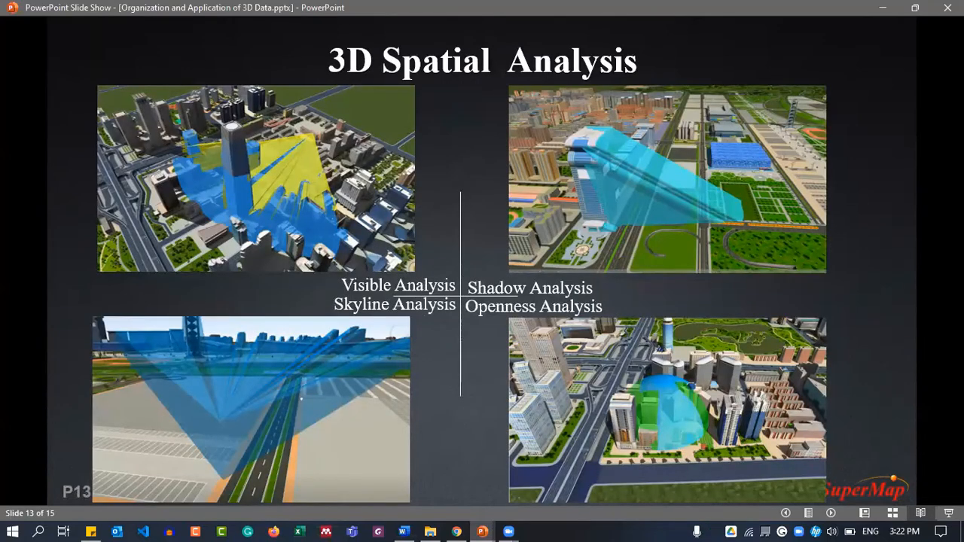
pyautogui.press('Right')
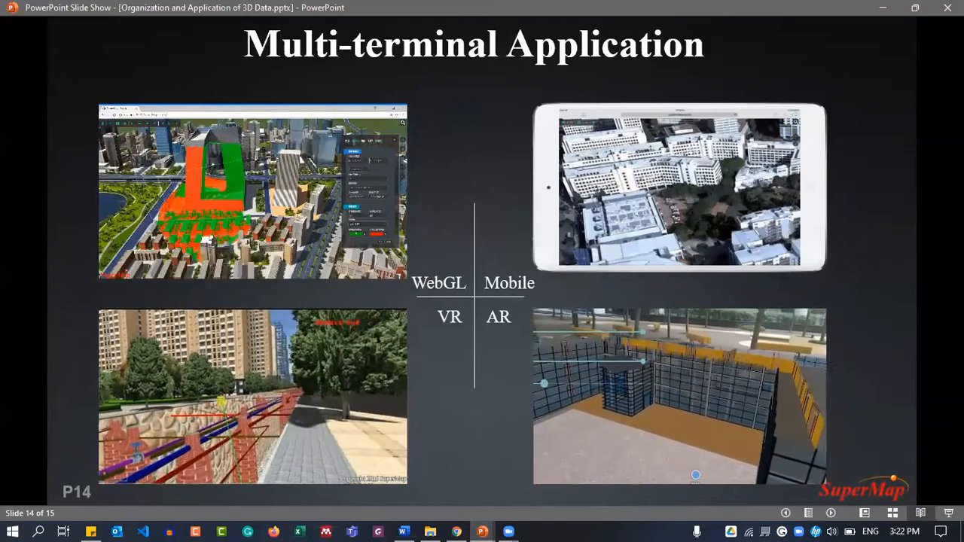
pyautogui.press('Right')
pyautogui.press('Left')
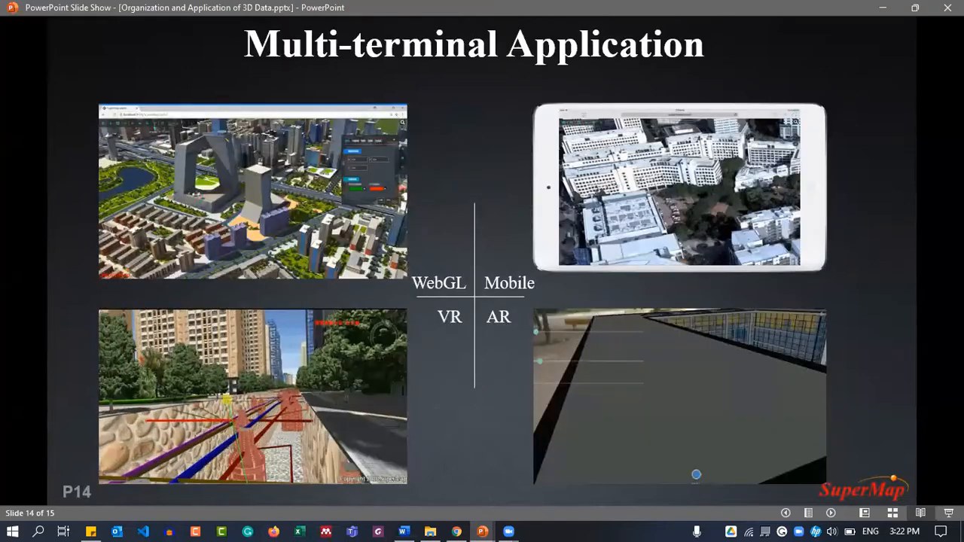
# Minimize the 3D data slide show and the workshop schedule, search the computer for "idesk" and launch iDesktopX
pyautogui.click(885, 6)
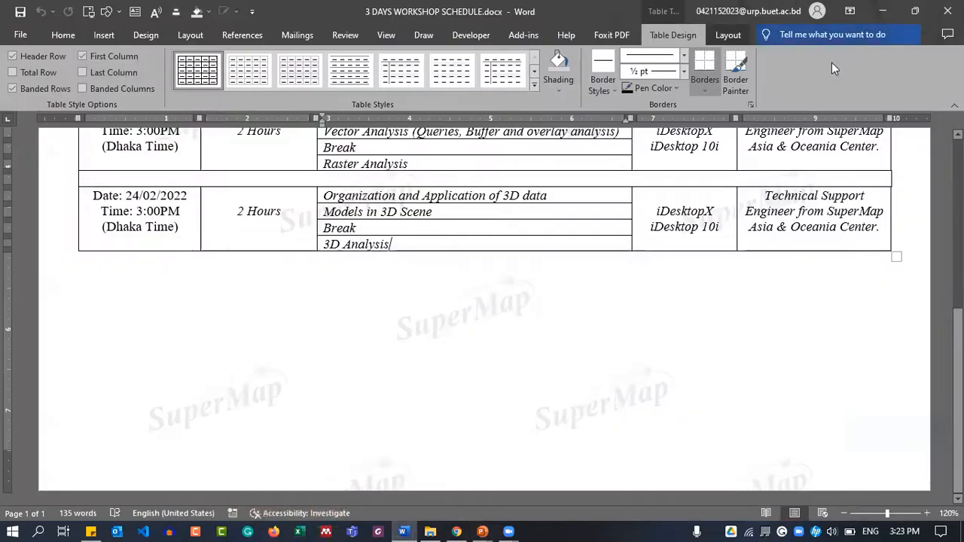
pyautogui.click(878, 10)
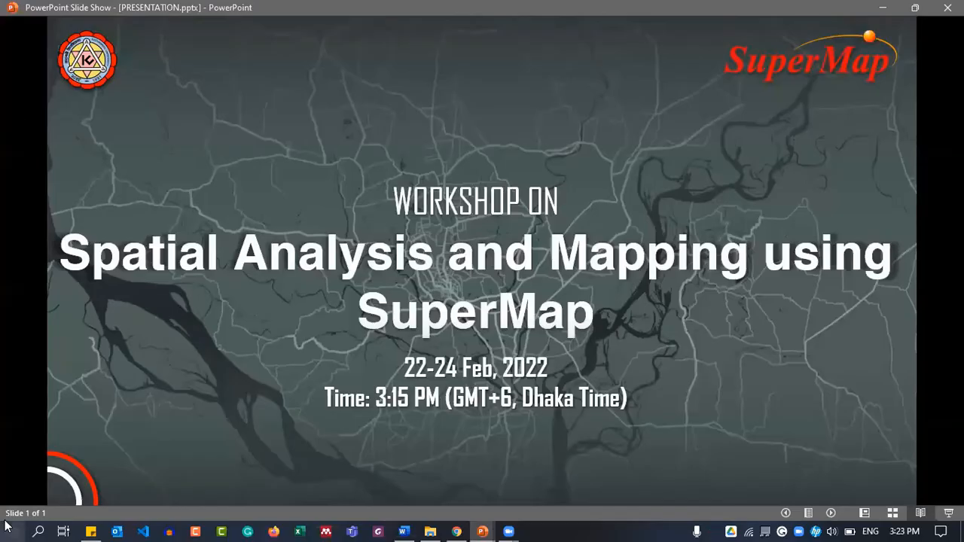
pyautogui.click(6, 524)
pyautogui.click(6, 525)
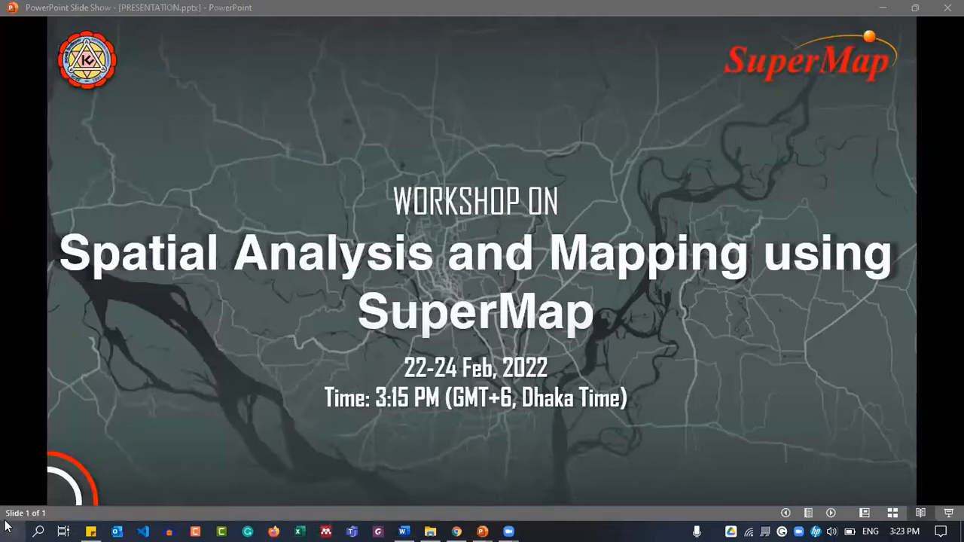
pyautogui.click(6, 525)
pyautogui.write('idesk')
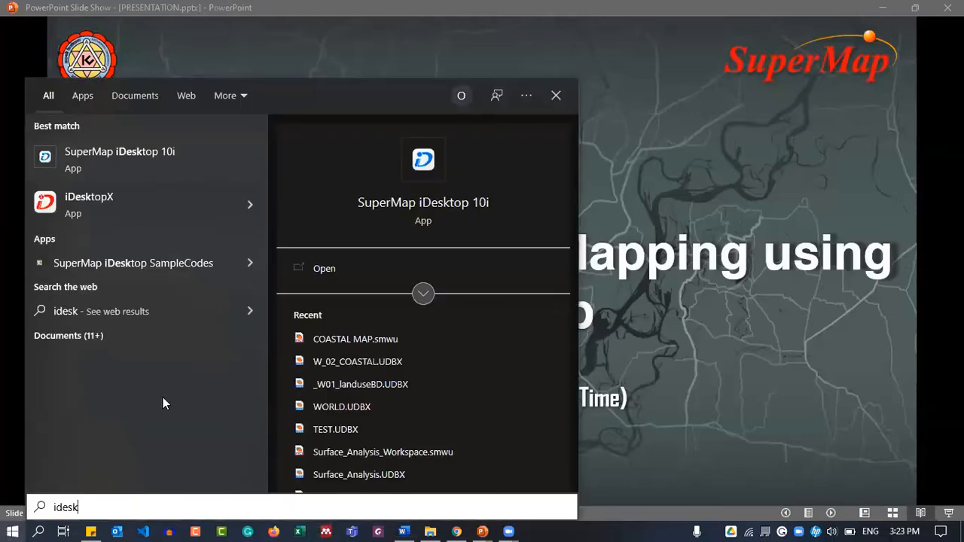
pyautogui.click(108, 208)
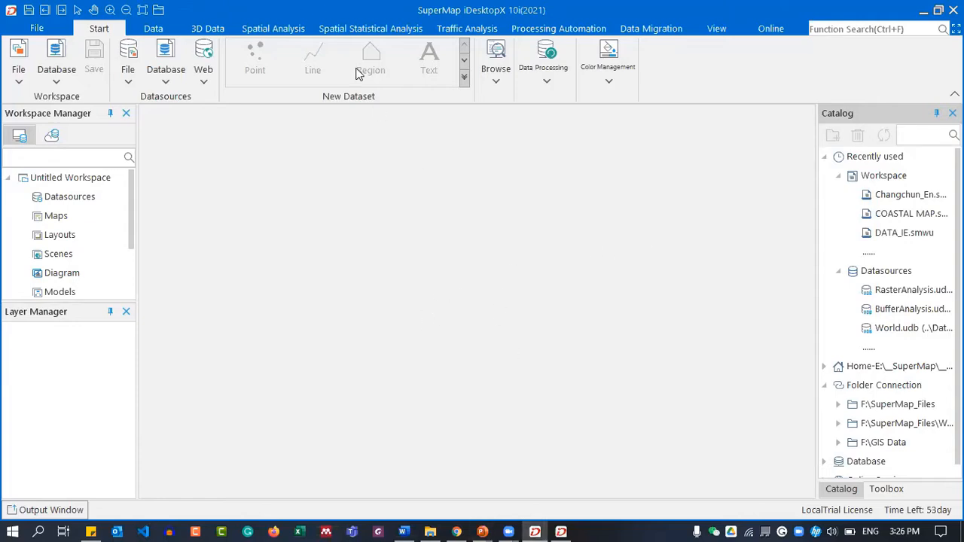
# Switch to File Explorer, run ZoomIt64.exe from the Softwares & Accessories (E:) drive and close the folder window
pyautogui.click(431, 532)
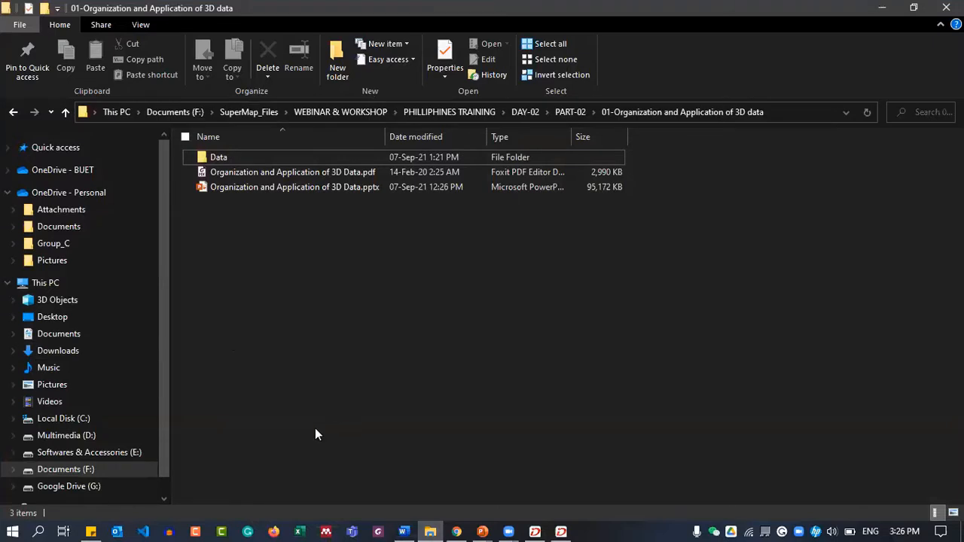
pyautogui.click(113, 467)
pyautogui.click(105, 451)
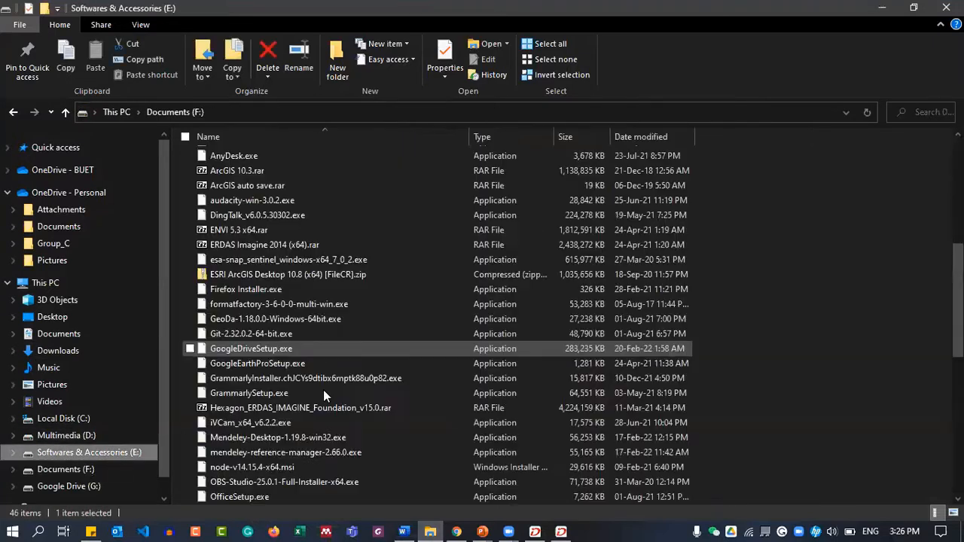
pyautogui.scroll(-9, 323, 391)
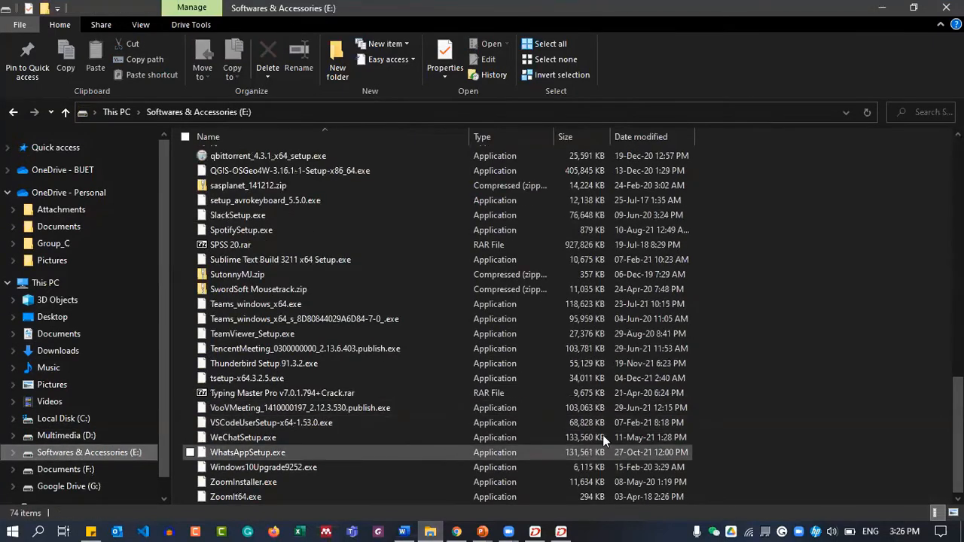
pyautogui.doubleClick(255, 11)
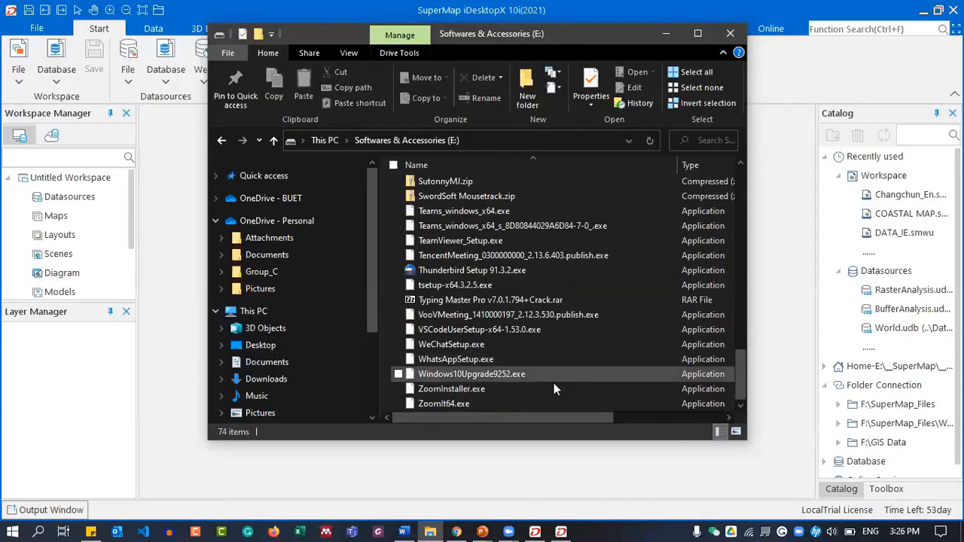
pyautogui.click(528, 403)
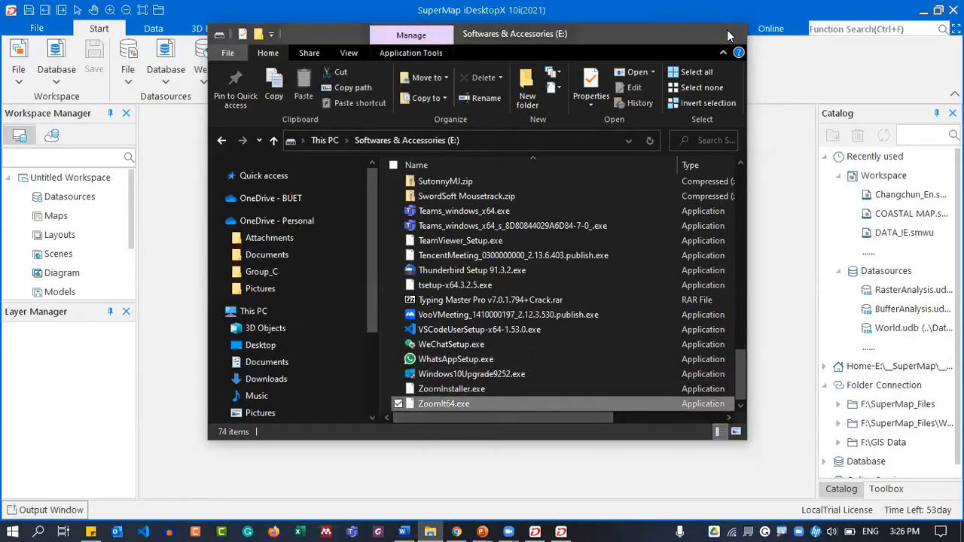
pyautogui.click(729, 33)
pyautogui.hotkey('ctrl', '1')
pyautogui.press('Escape')
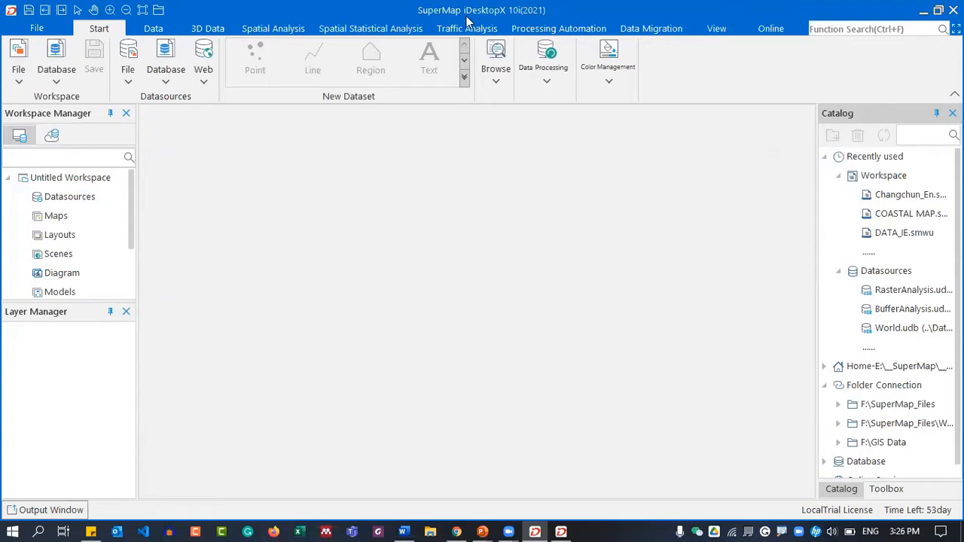
# Look through the iDesktopX functions for data, 3D data, spatial and traffic analysis, processing automation, data migration, view and online services
pyautogui.click(149, 30)
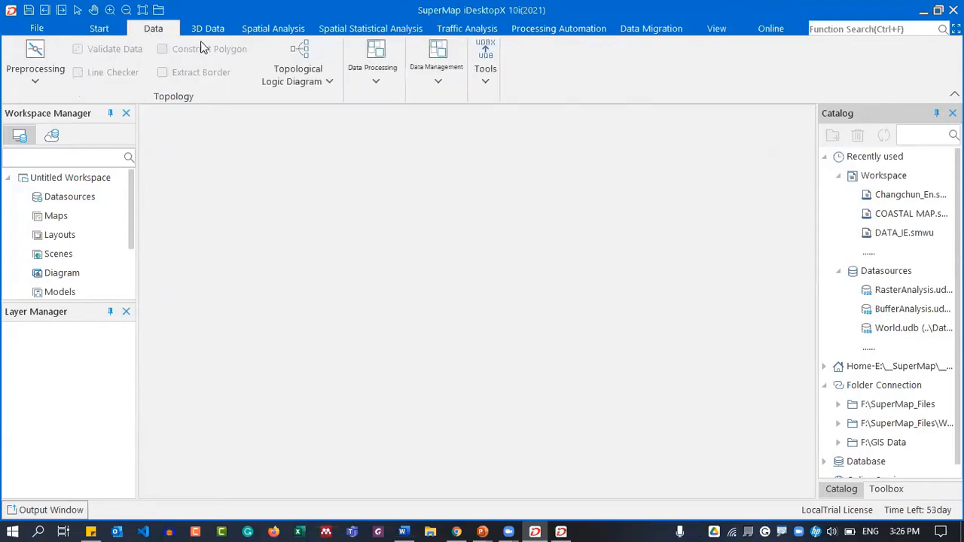
pyautogui.click(208, 32)
pyautogui.click(274, 33)
pyautogui.click(344, 34)
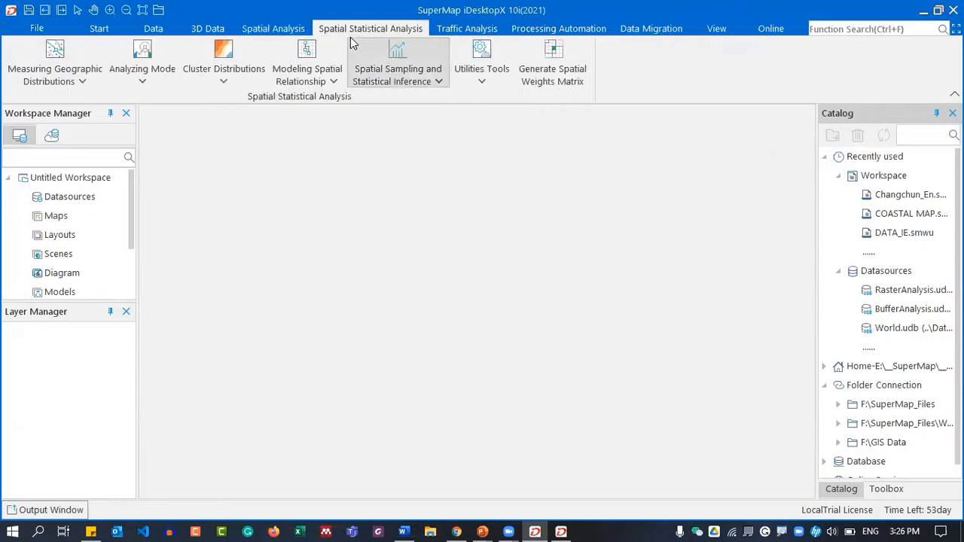
pyautogui.click(474, 32)
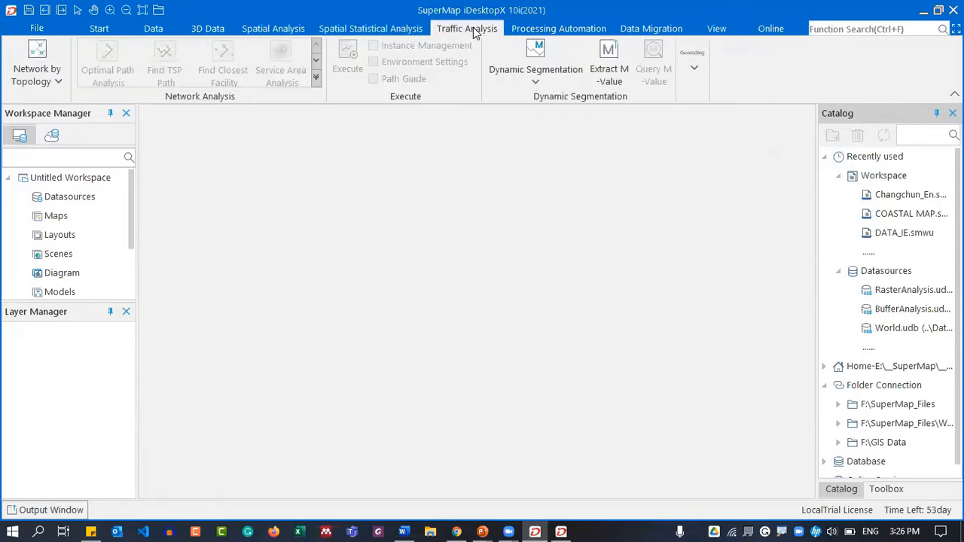
pyautogui.click(574, 30)
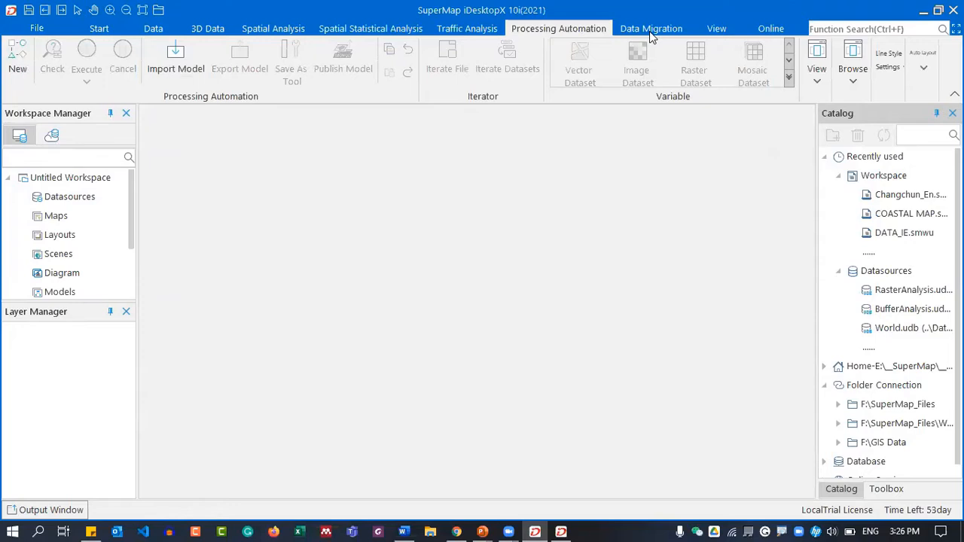
pyautogui.click(646, 32)
pyautogui.click(716, 29)
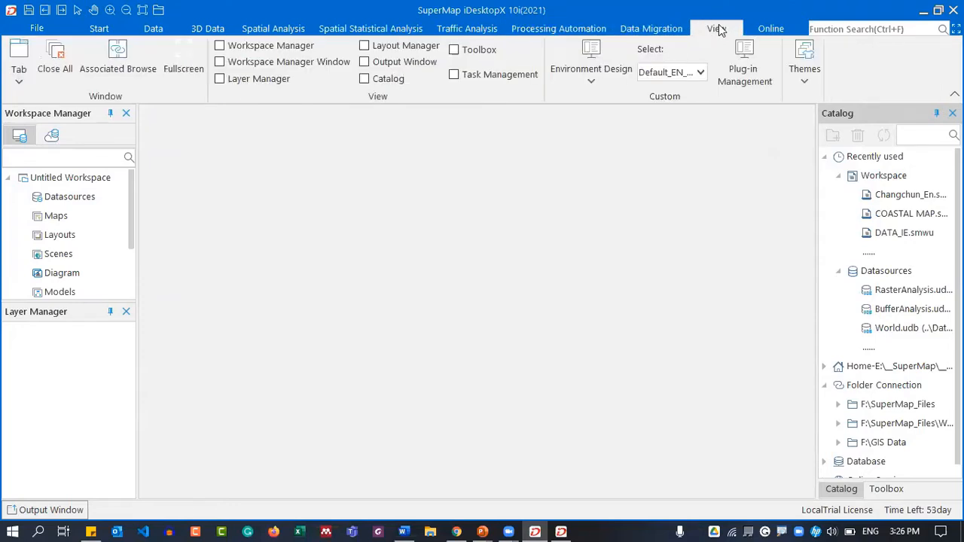
pyautogui.click(769, 30)
pyautogui.click(90, 33)
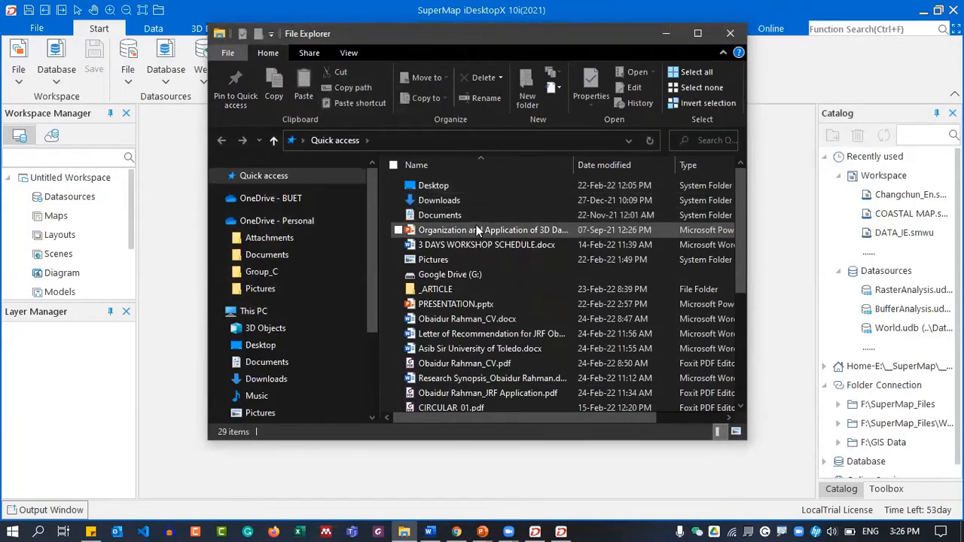
# In File Explorer, go to the 3D data presentation's file location and open its Data folder in a maximized window
pyautogui.rightClick(477, 229)
pyautogui.click(563, 490)
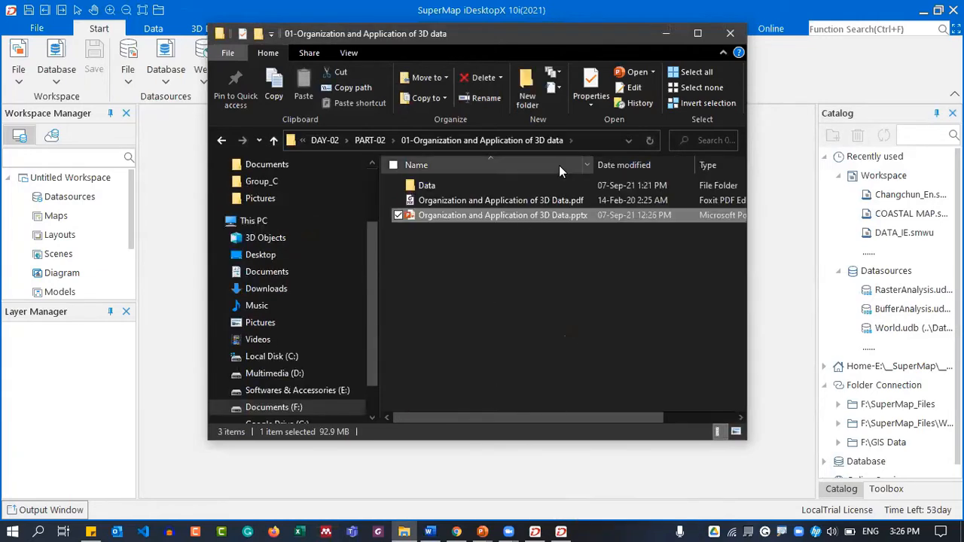
pyautogui.doubleClick(484, 187)
pyautogui.click(698, 33)
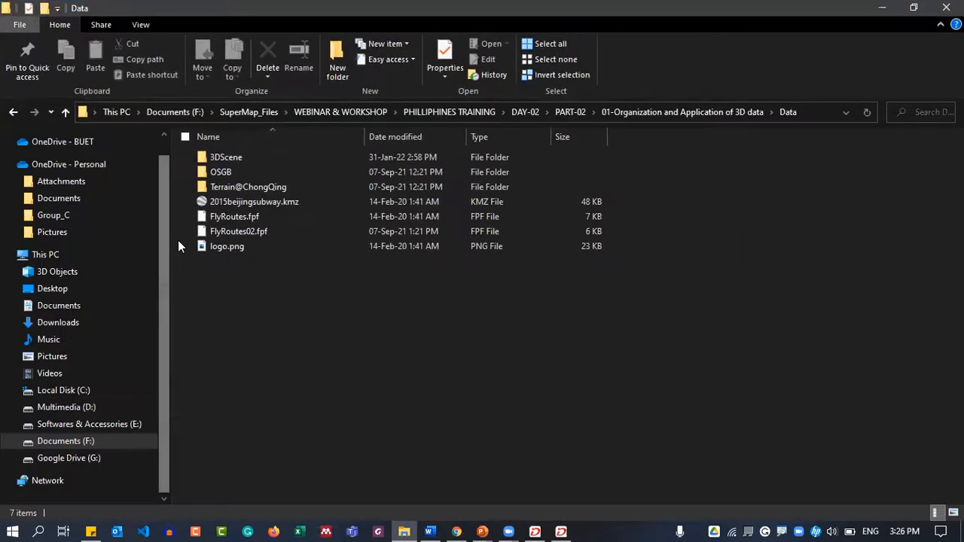
# Examine the exercise material in the Data folder, including the 3DScene, OSGB and Terrain@ChongQing folders and 2015beijingsubway.kmz
pyautogui.moveTo(261, 275); pyautogui.dragTo(277, 308)
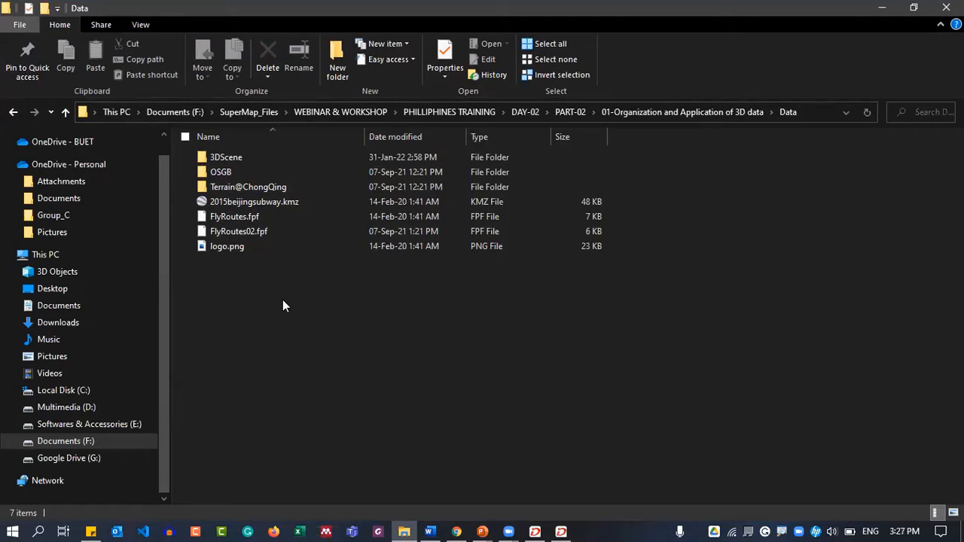
pyautogui.click(290, 159)
pyautogui.click(285, 173)
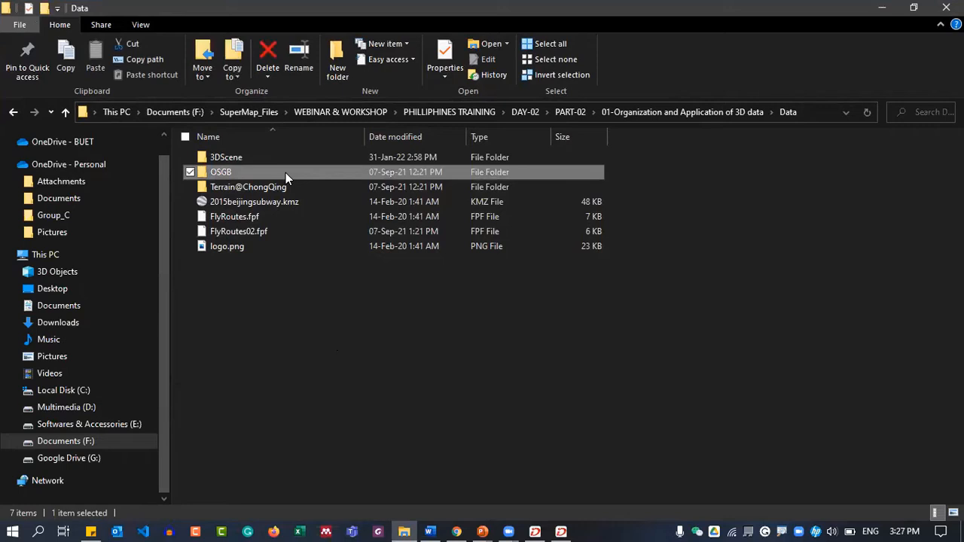
pyautogui.click(301, 186)
pyautogui.click(311, 204)
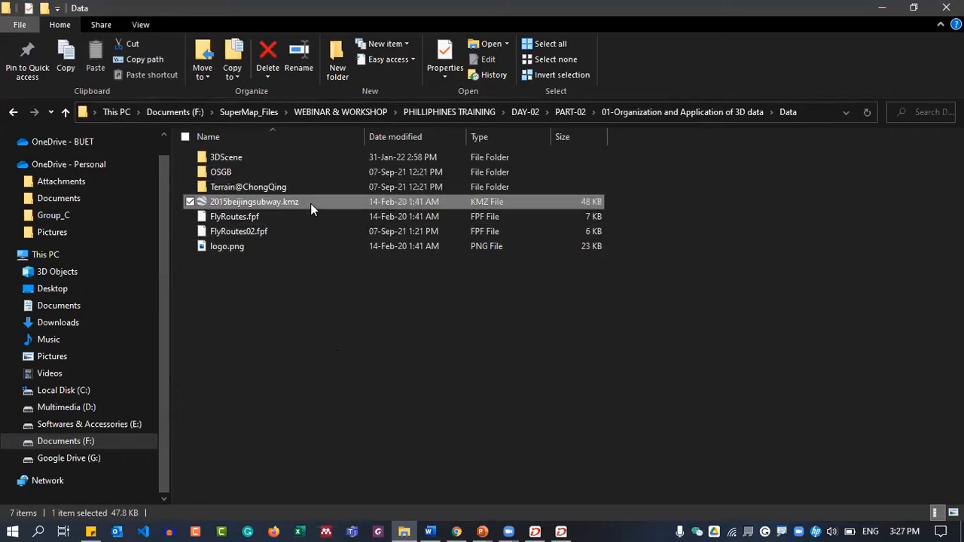
pyautogui.click(329, 282)
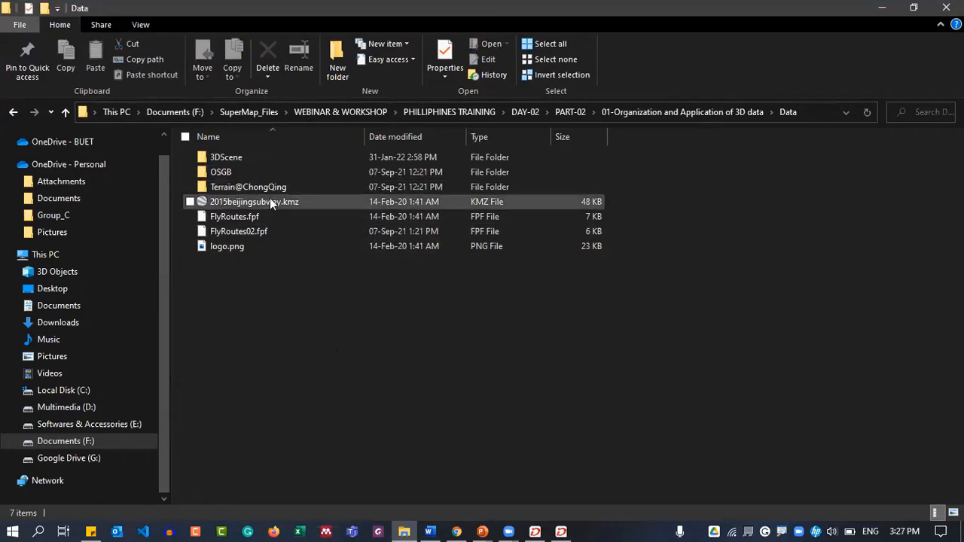
# Open 3DScene.smwu from the 3DScene folder in iDesktopX and close the extra iDesktopX window
pyautogui.doubleClick(268, 156)
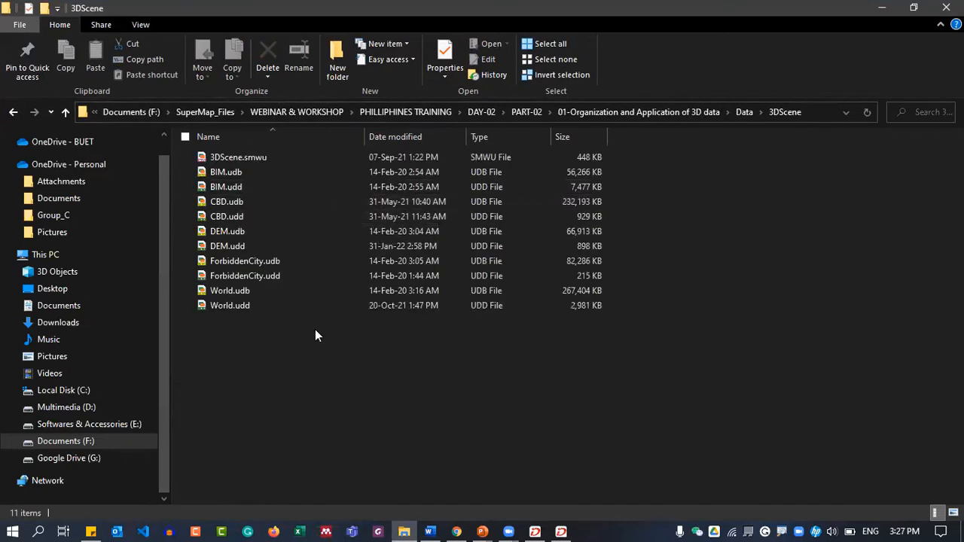
pyautogui.click(280, 159)
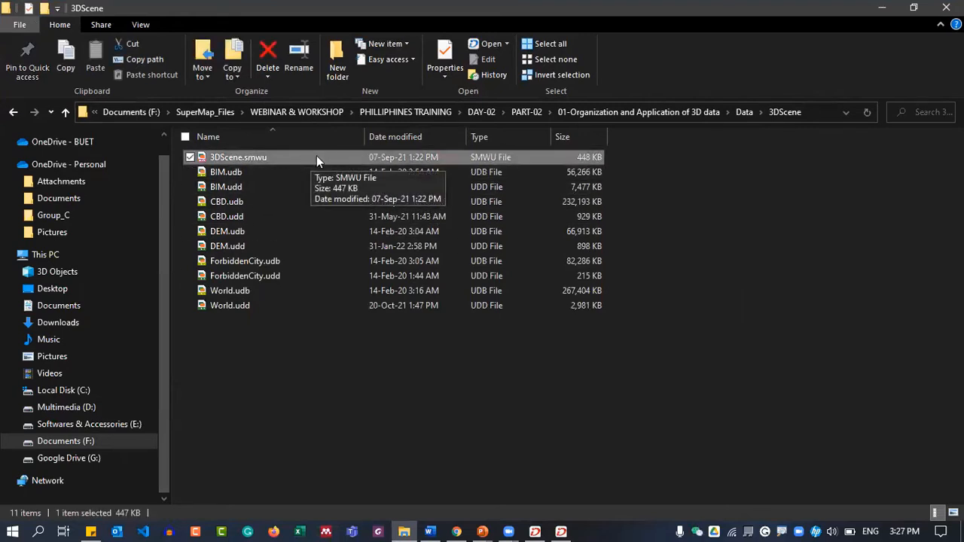
pyautogui.moveTo(310, 159); pyautogui.dragTo(426, 295)
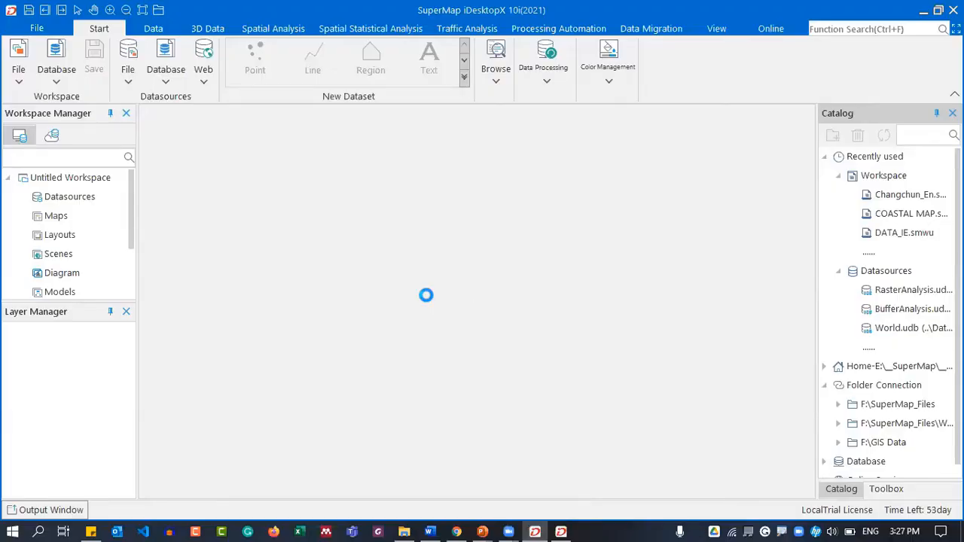
pyautogui.rightClick(570, 525)
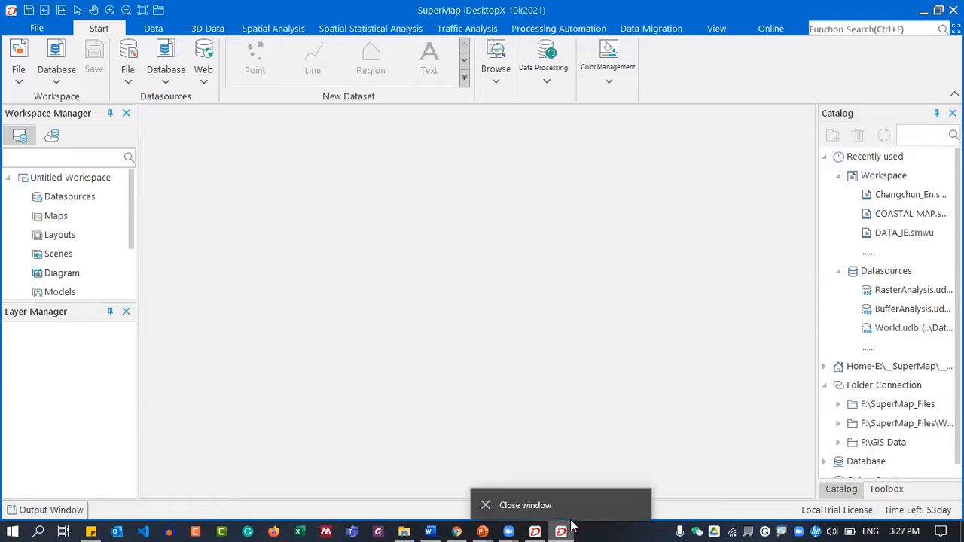
pyautogui.click(603, 505)
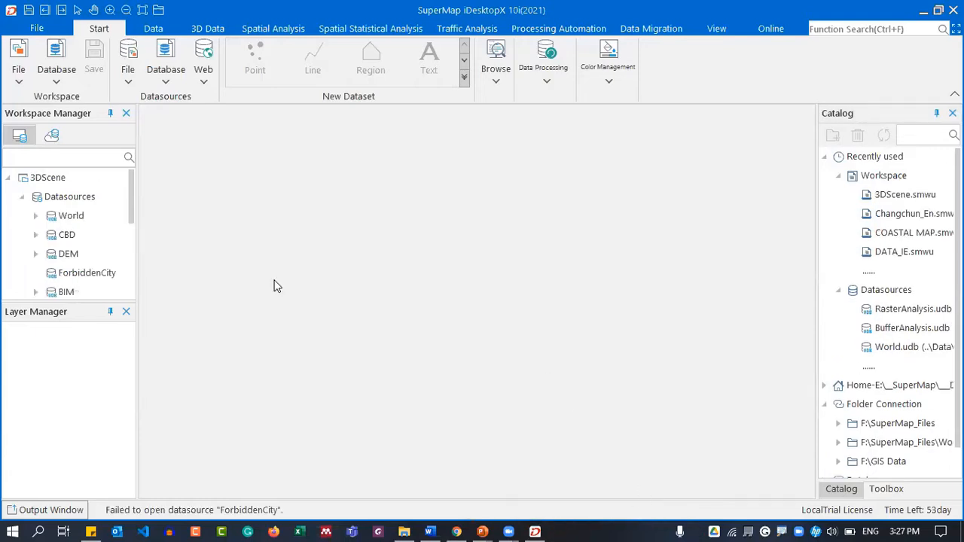
# Expand the Scenes of the 3DScene workspace and enlarge the Workspace Manager so the full scene names fit
pyautogui.click(60, 295)
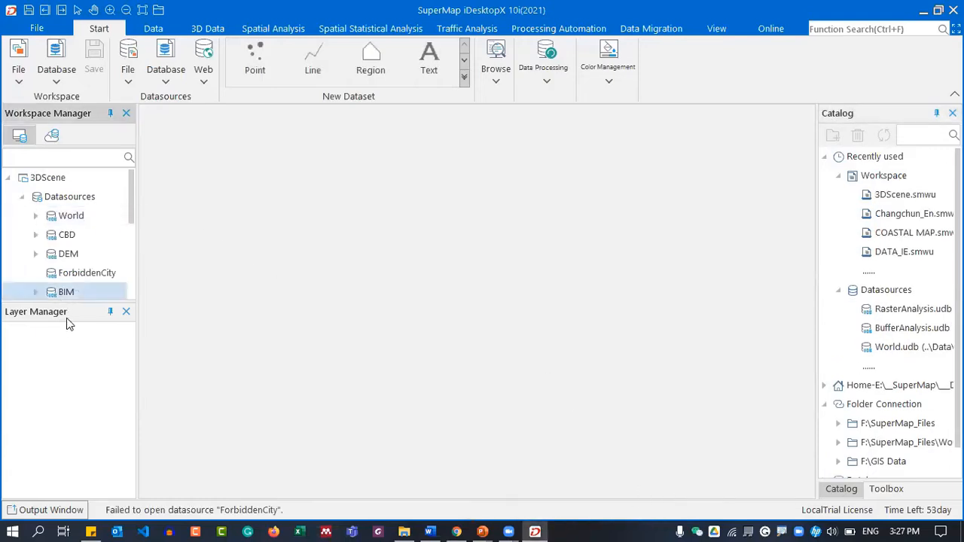
pyautogui.scroll(-2, 48, 218)
pyautogui.scroll(1, 52, 218)
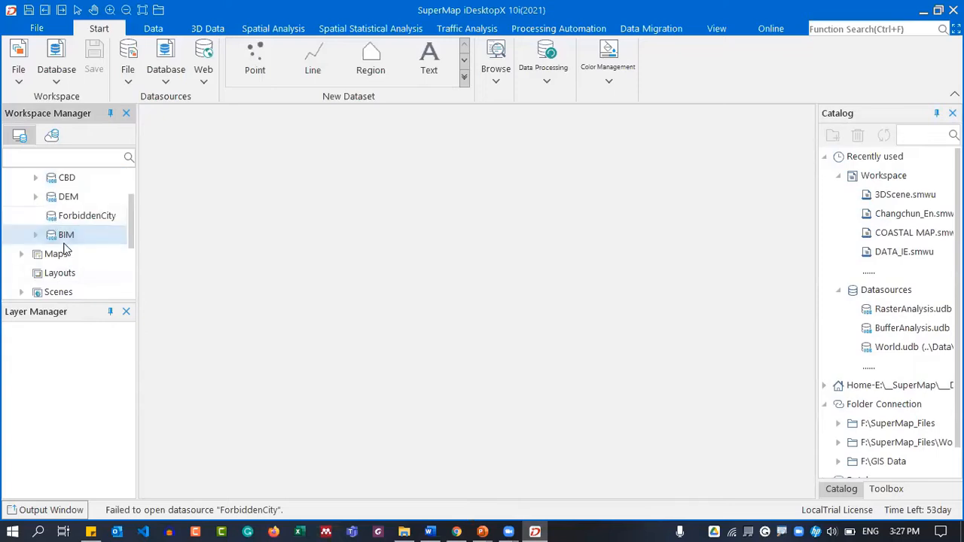
pyautogui.scroll(-2, 65, 248)
pyautogui.click(58, 181)
pyautogui.click(22, 178)
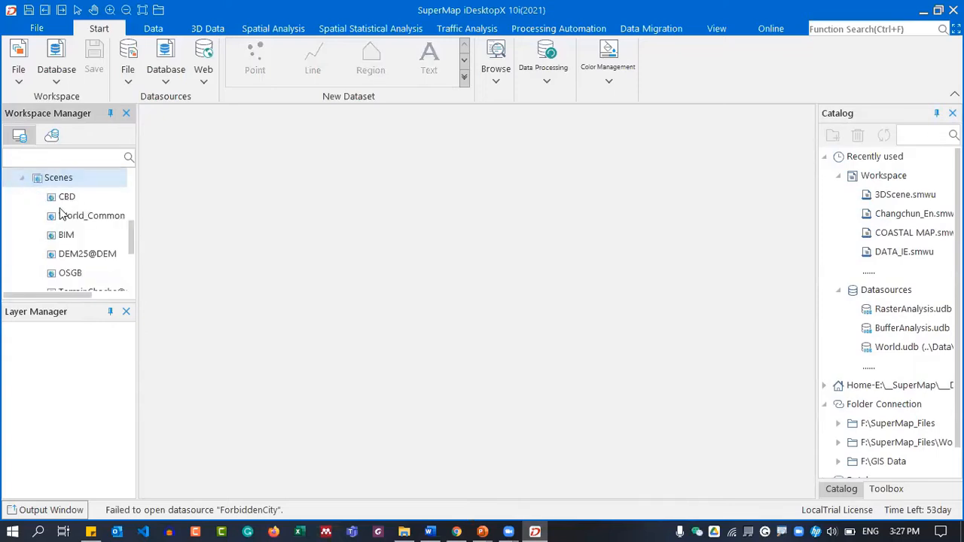
pyautogui.moveTo(120, 299); pyautogui.dragTo(247, 354)
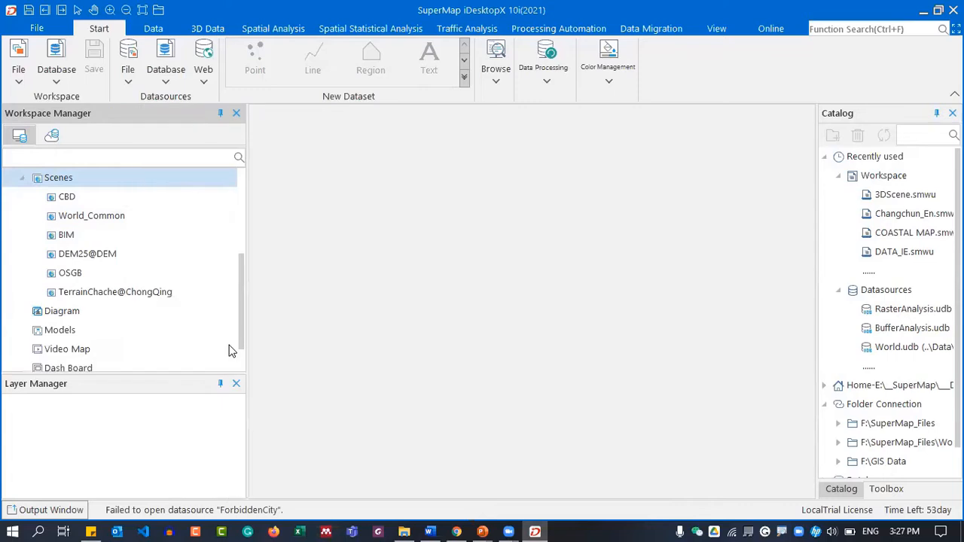
# Open the CBD scene from the 3DScene workspace's Scenes
pyautogui.click(68, 196)
pyautogui.scroll(3, 138, 252)
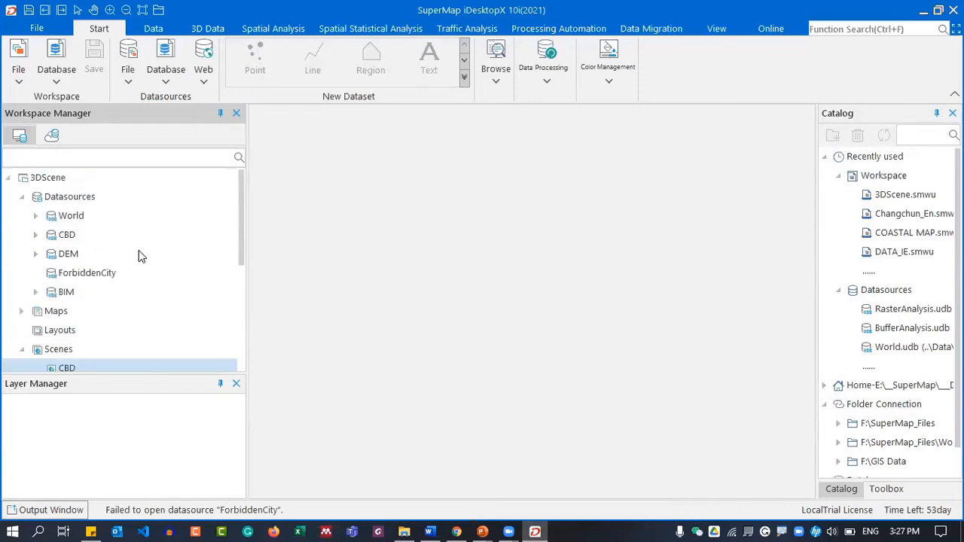
pyautogui.scroll(-4, 138, 252)
pyautogui.scroll(2, 113, 244)
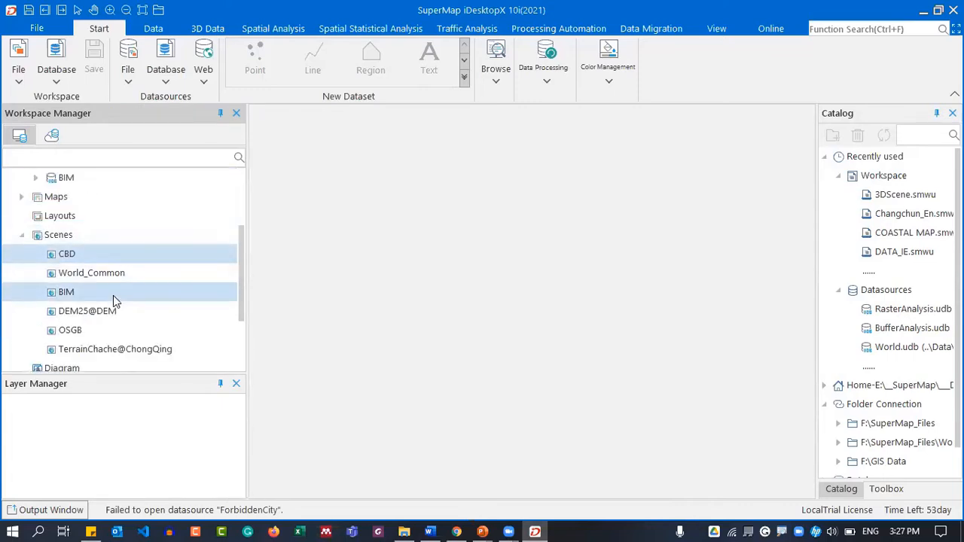
pyautogui.keyDown('ctrl'); pyautogui.click(122, 280); pyautogui.keyUp('ctrl')
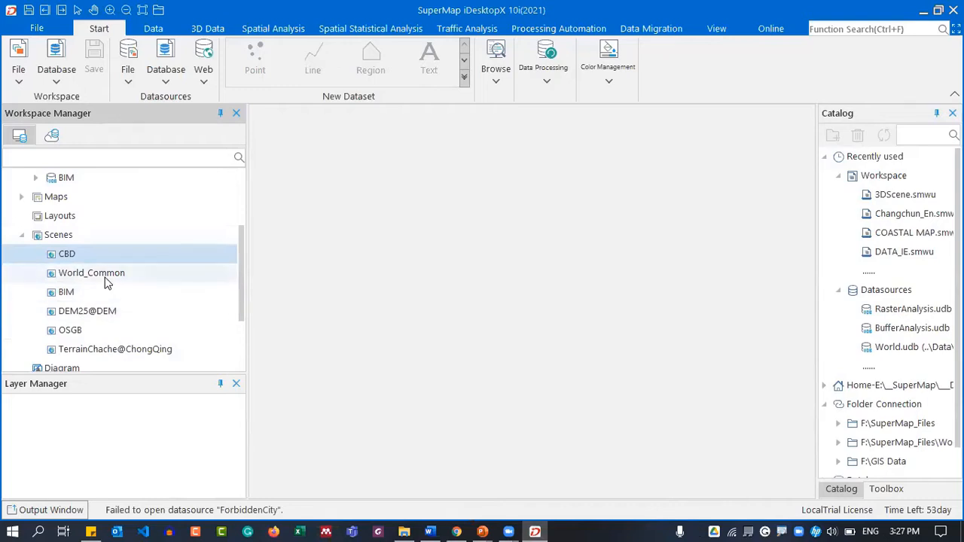
pyautogui.click(110, 262)
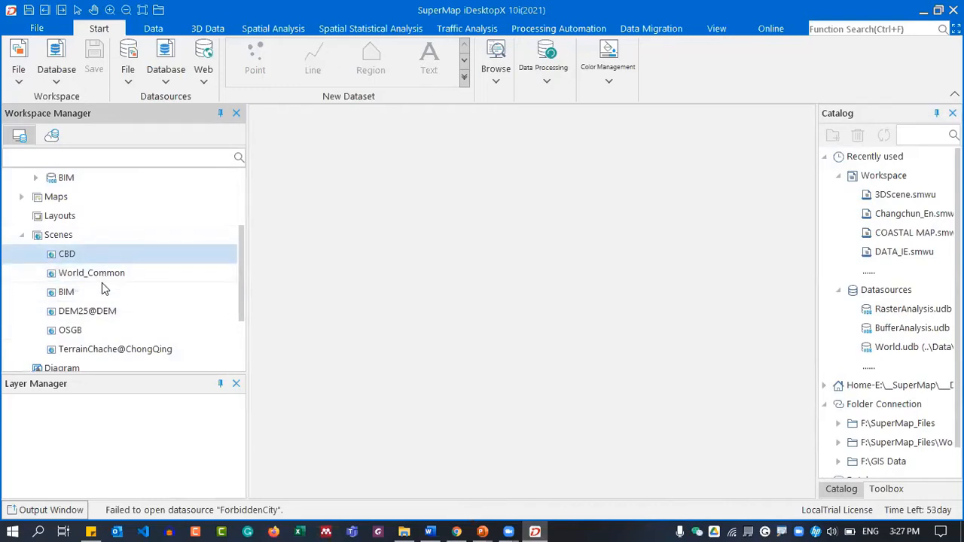
pyautogui.keyDown('ctrl'); pyautogui.click(114, 293); pyautogui.keyUp('ctrl')
pyautogui.click(121, 261)
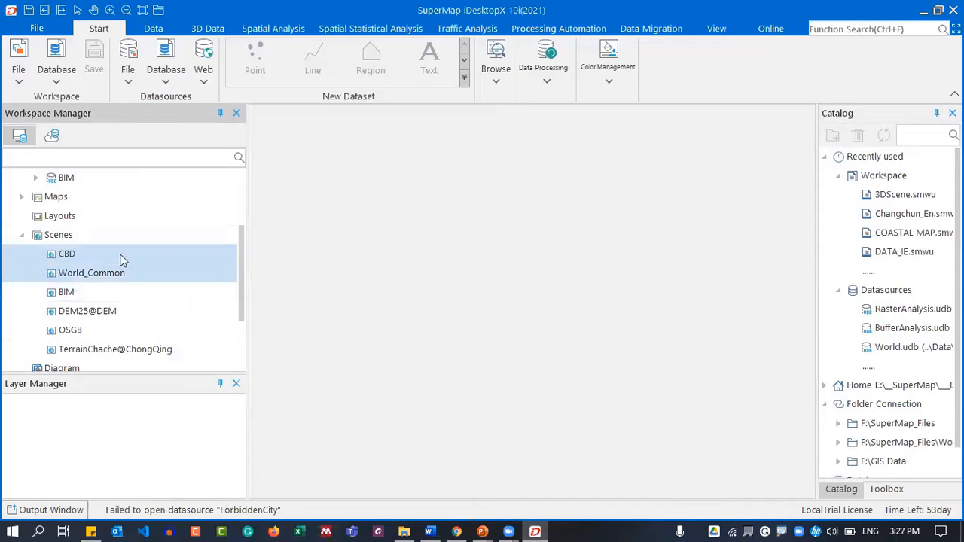
pyautogui.rightClick(126, 256)
pyautogui.click(154, 264)
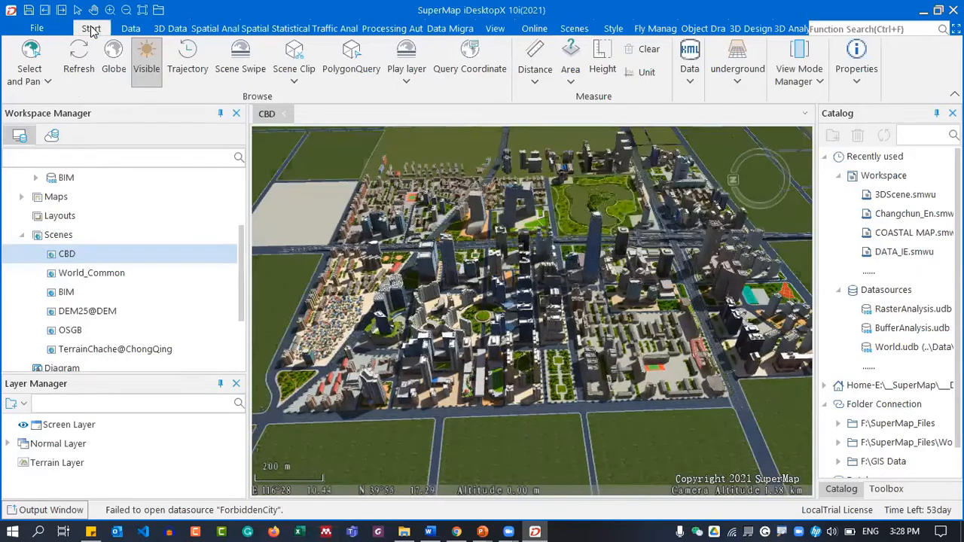
# Set the Catalog and Toolbox to auto-hide so the CBD scene view gets more room
pyautogui.click(91, 30)
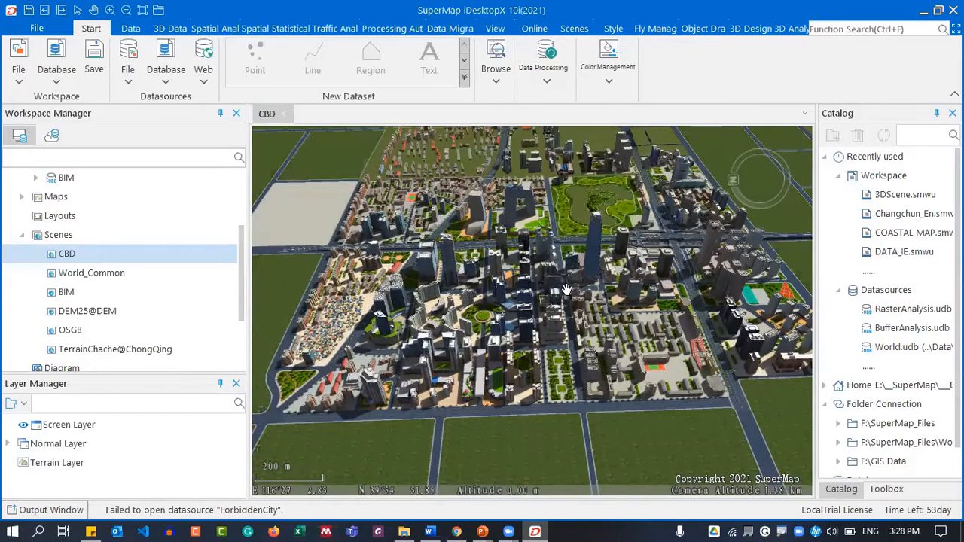
pyautogui.moveTo(586, 361); pyautogui.dragTo(495, 317, button='middle')
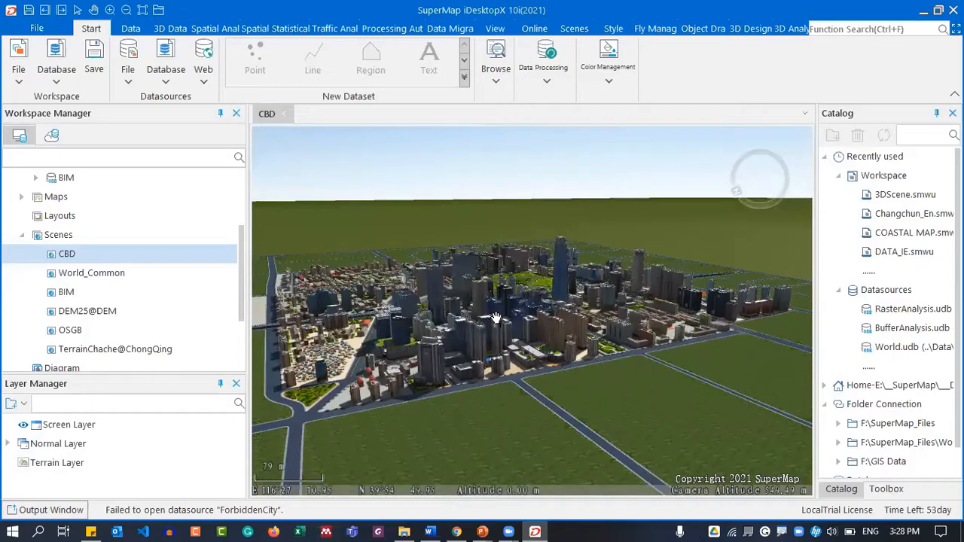
pyautogui.scroll(2, 495, 317)
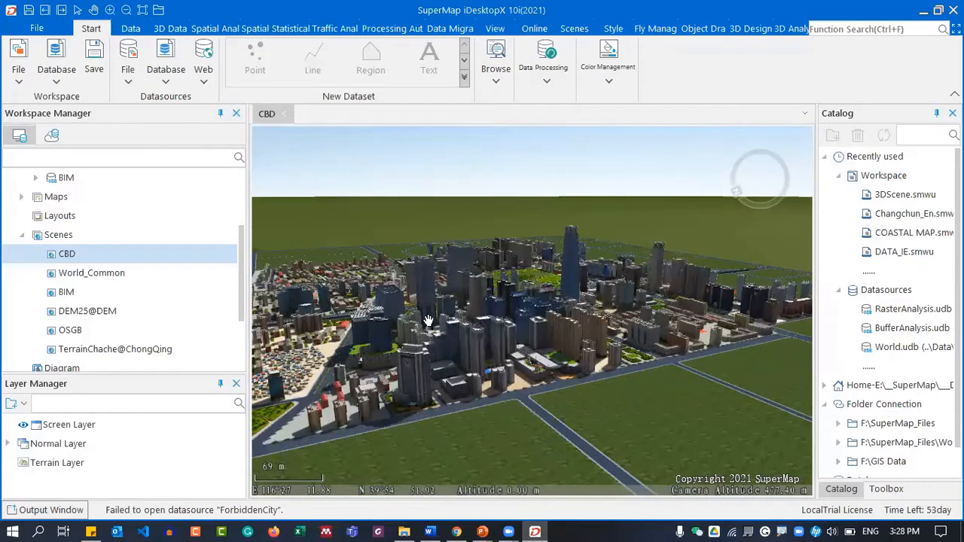
pyautogui.scroll(3, 427, 319)
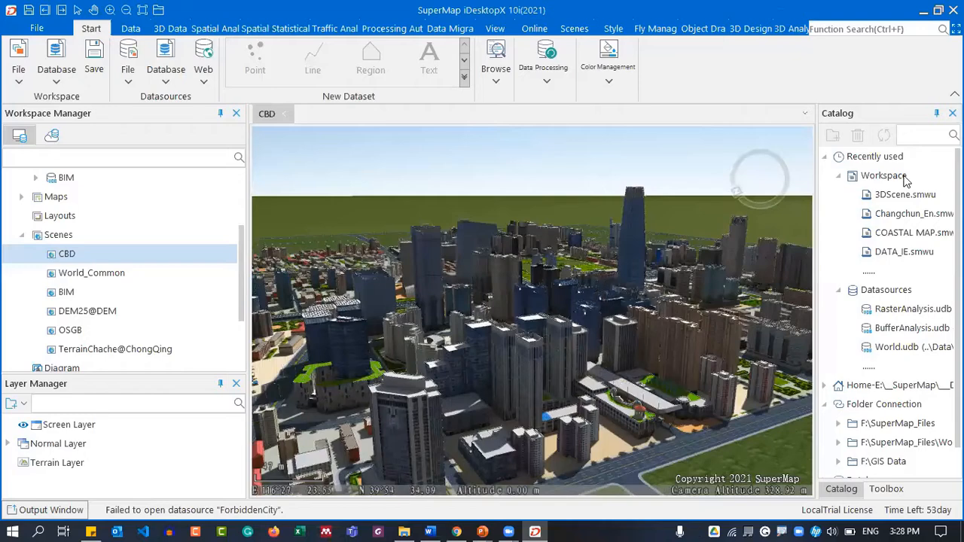
pyautogui.click(936, 113)
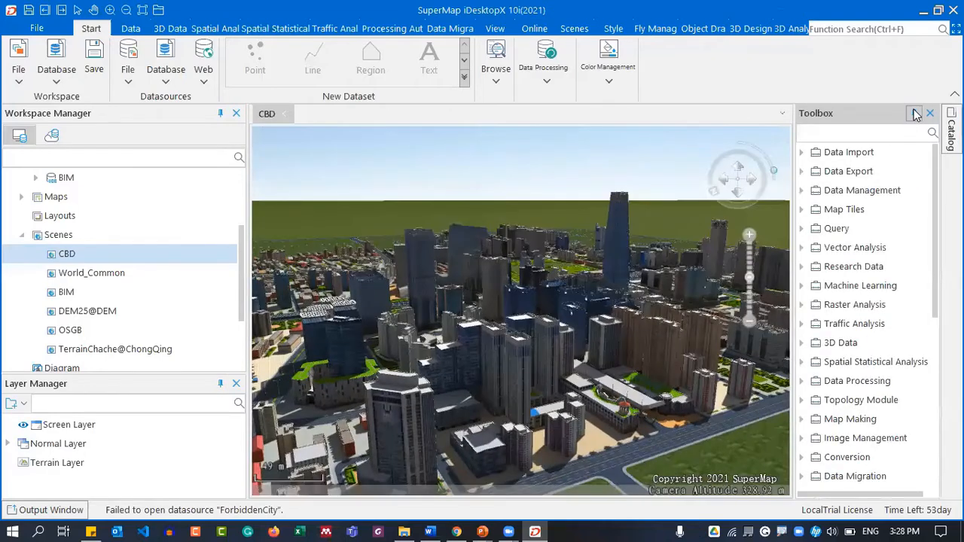
pyautogui.click(915, 113)
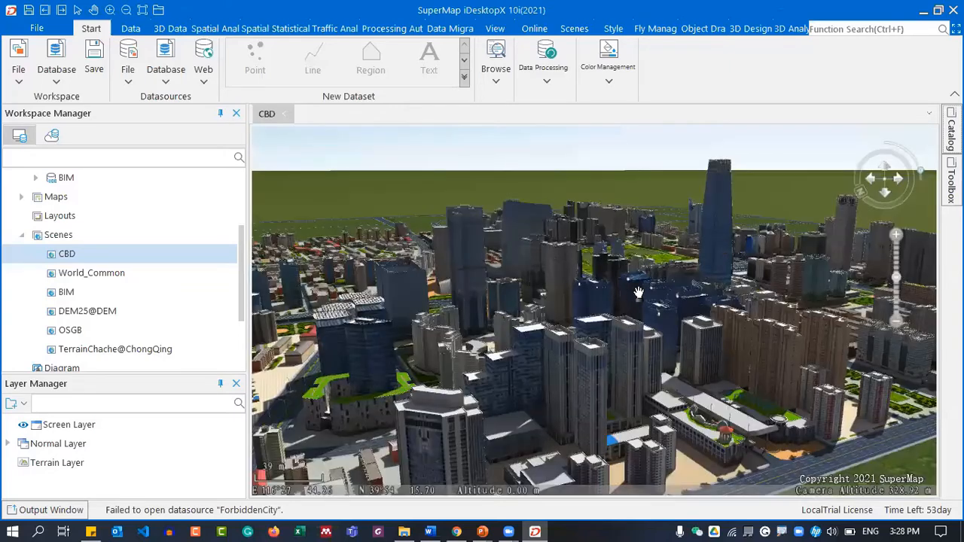
# Examine the CBD city model from several angles, following the main road down to the elevated interchange
pyautogui.moveTo(638, 291); pyautogui.dragTo(533, 342, button='middle')
pyautogui.moveTo(744, 341)
pyautogui.mouseDown(button='middle')
pyautogui.moveTo(709, 332)
pyautogui.moveTo(747, 342)
pyautogui.mouseUp(button='middle')
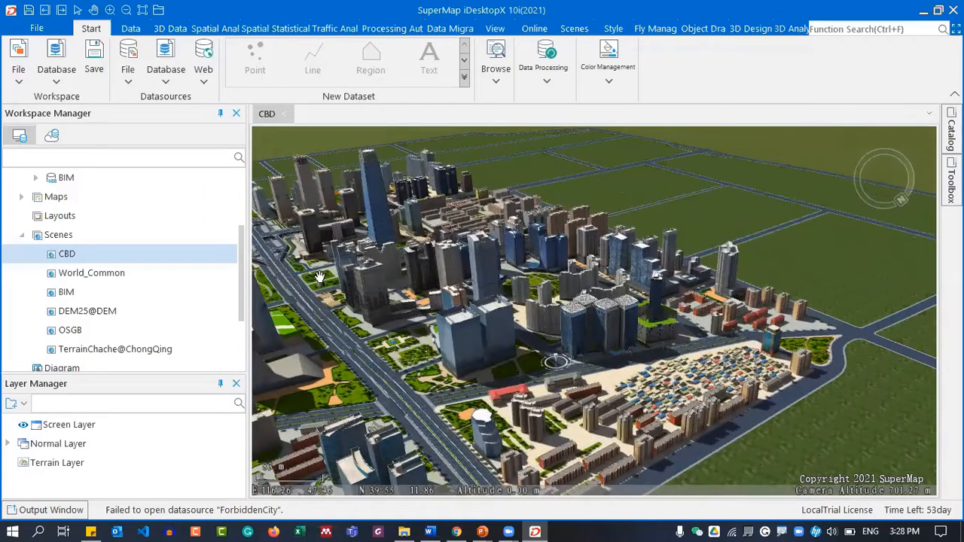
pyautogui.moveTo(320, 279); pyautogui.dragTo(431, 364, button='middle')
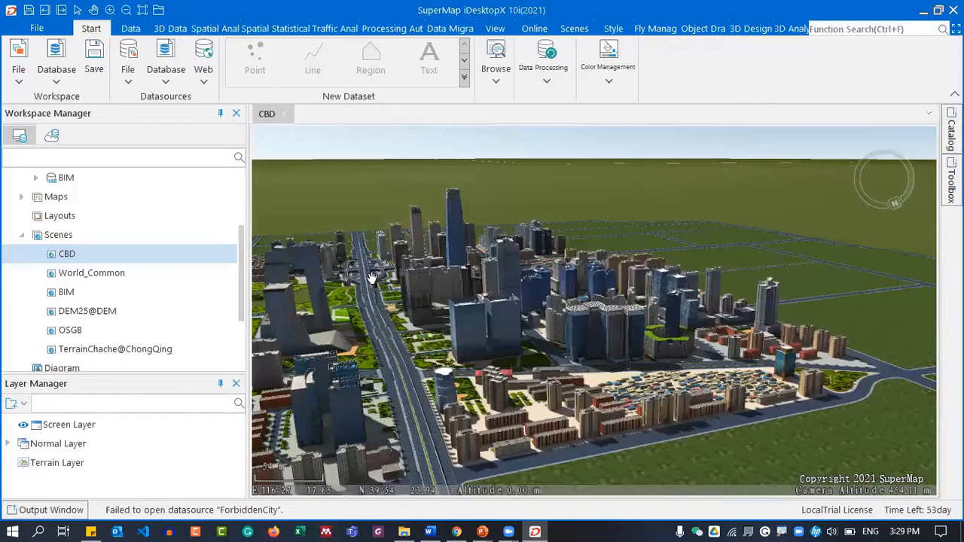
pyautogui.scroll(5, 372, 277)
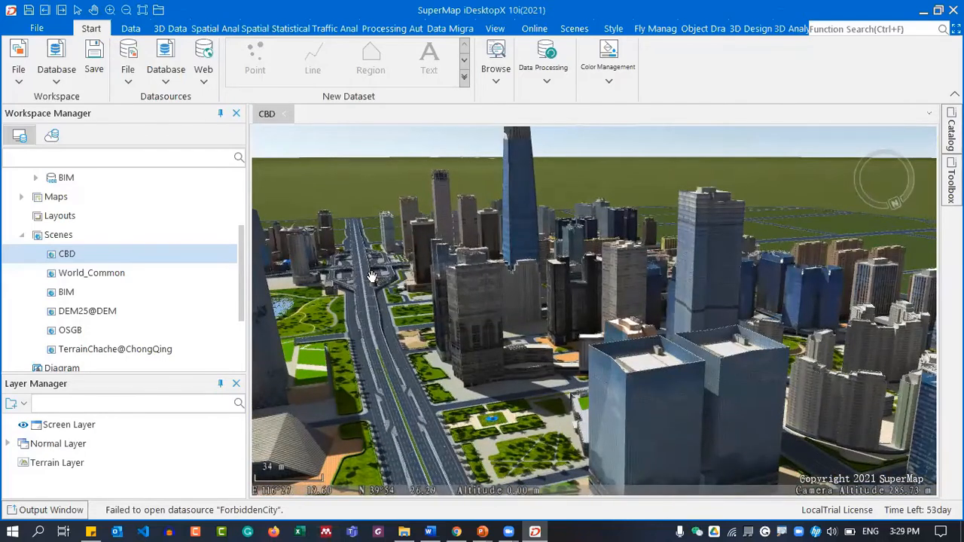
pyautogui.scroll(5, 369, 277)
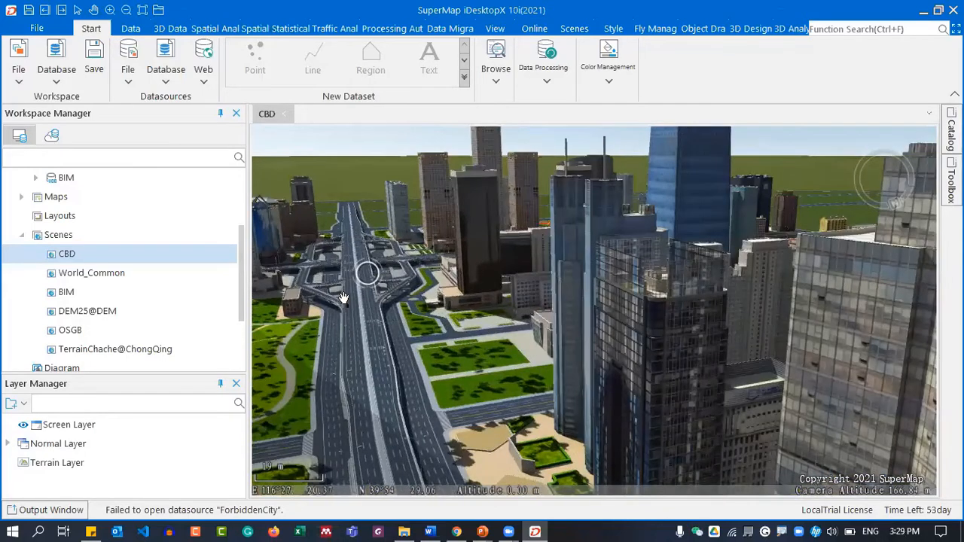
pyautogui.scroll(3, 339, 292)
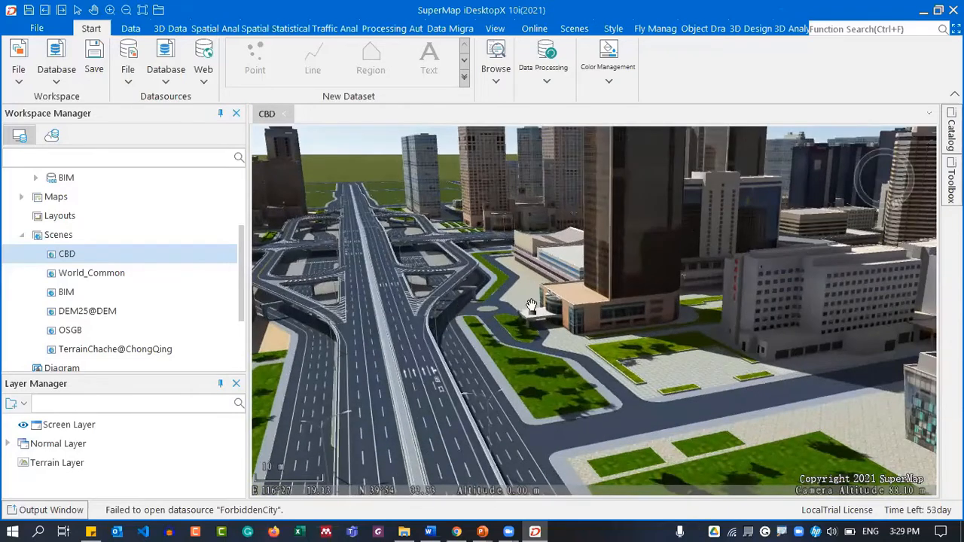
pyautogui.moveTo(545, 314); pyautogui.dragTo(570, 345, button='middle')
pyautogui.scroll(5, 386, 319)
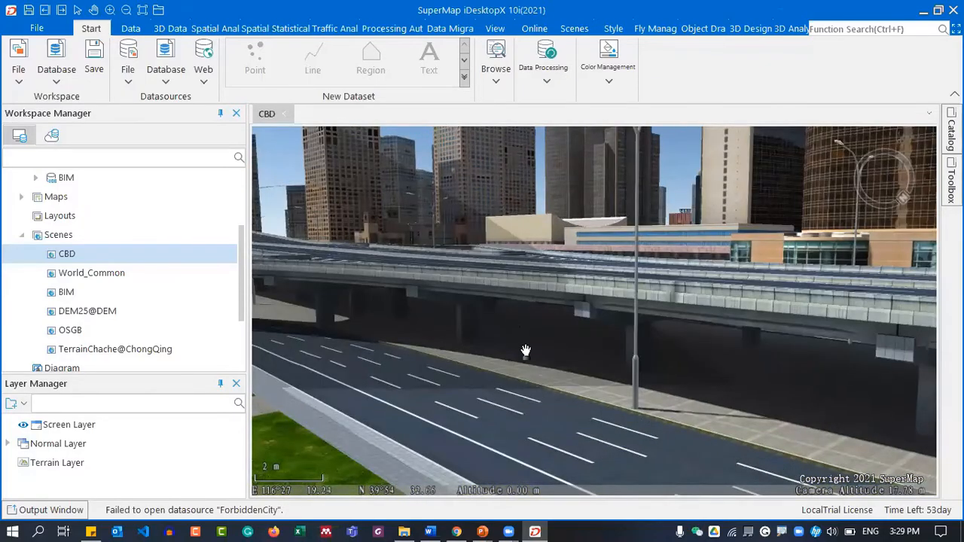
# Inspect the facade of the low building beside the elevated road, both close up and from farther back
pyautogui.moveTo(526, 351); pyautogui.dragTo(756, 369, button='middle')
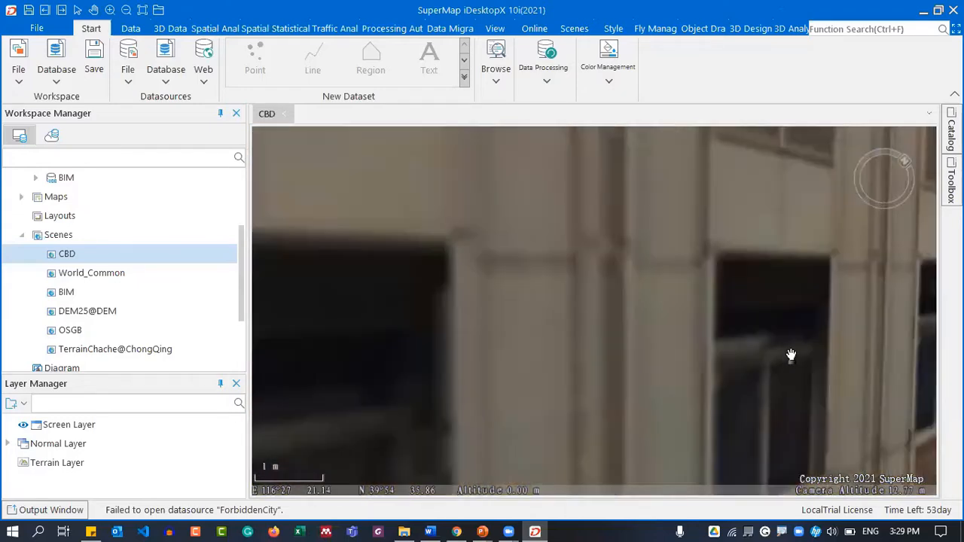
pyautogui.scroll(-5, 791, 355)
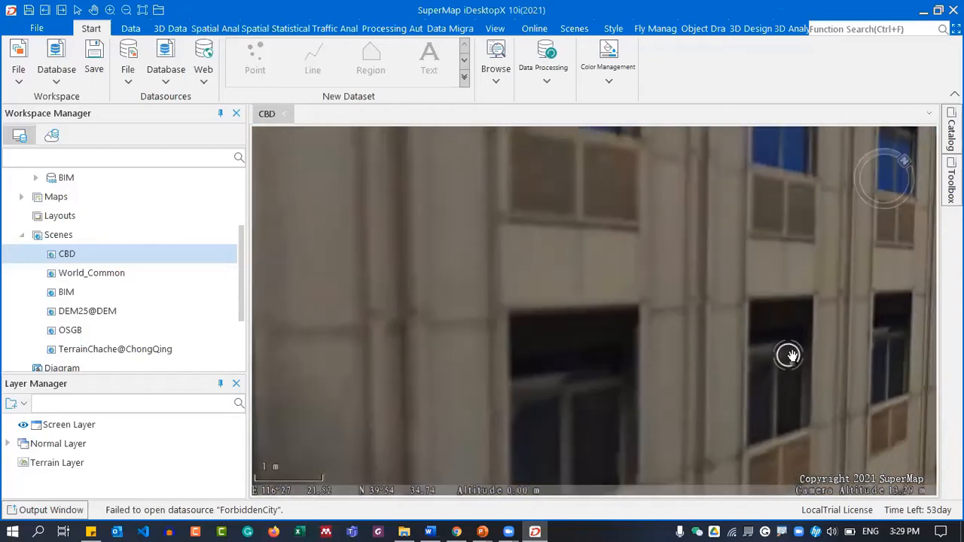
pyautogui.scroll(-2, 788, 354)
pyautogui.scroll(-8, 788, 354)
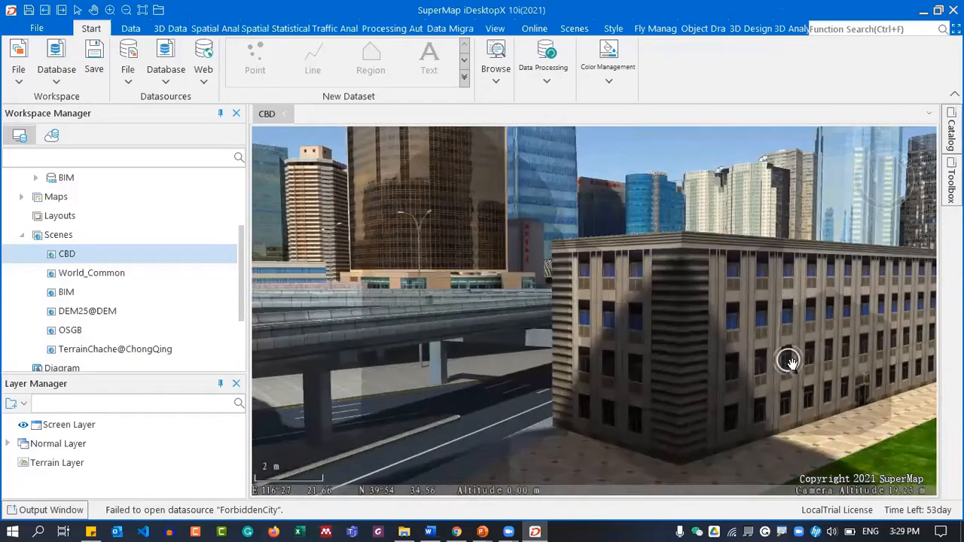
pyautogui.scroll(-2, 791, 363)
pyautogui.moveTo(791, 367)
pyautogui.mouseDown(button='middle')
pyautogui.moveTo(757, 387)
pyautogui.moveTo(721, 371)
pyautogui.moveTo(716, 385)
pyautogui.moveTo(725, 324)
pyautogui.moveTo(725, 347)
pyautogui.moveTo(714, 351)
pyautogui.moveTo(703, 284)
pyautogui.moveTo(710, 386)
pyautogui.mouseUp(button='middle')
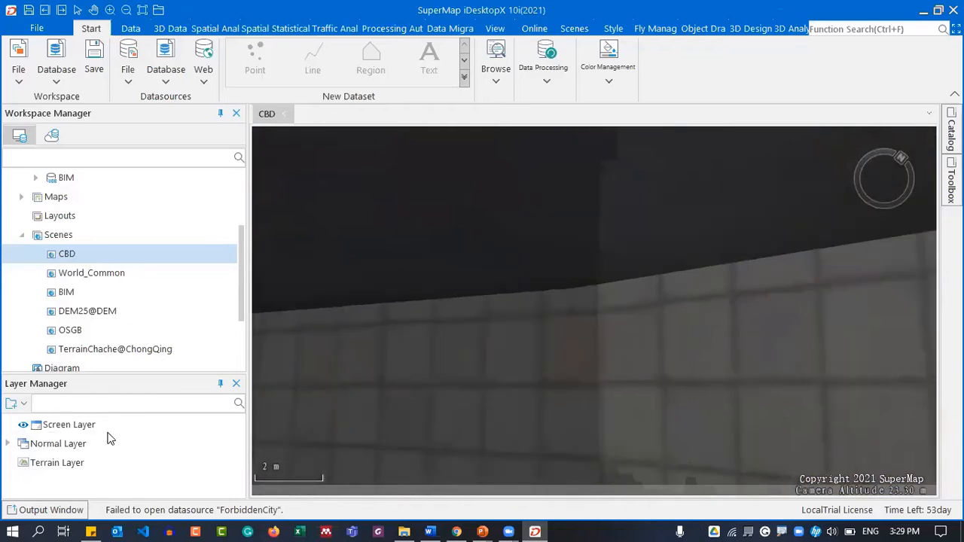
# Expand the CBD scene's Normal Layer group to list its individual layers
pyautogui.click(71, 446)
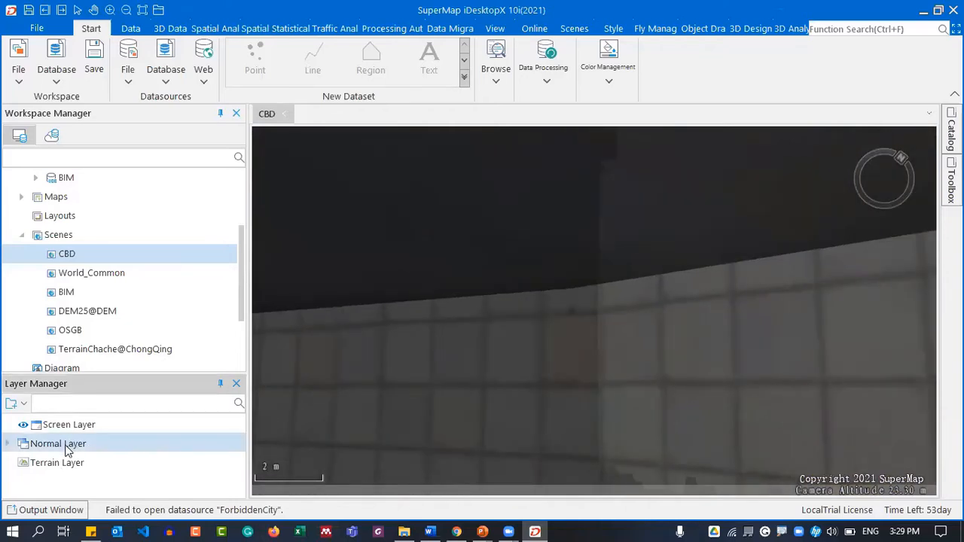
pyautogui.rightClick(69, 448)
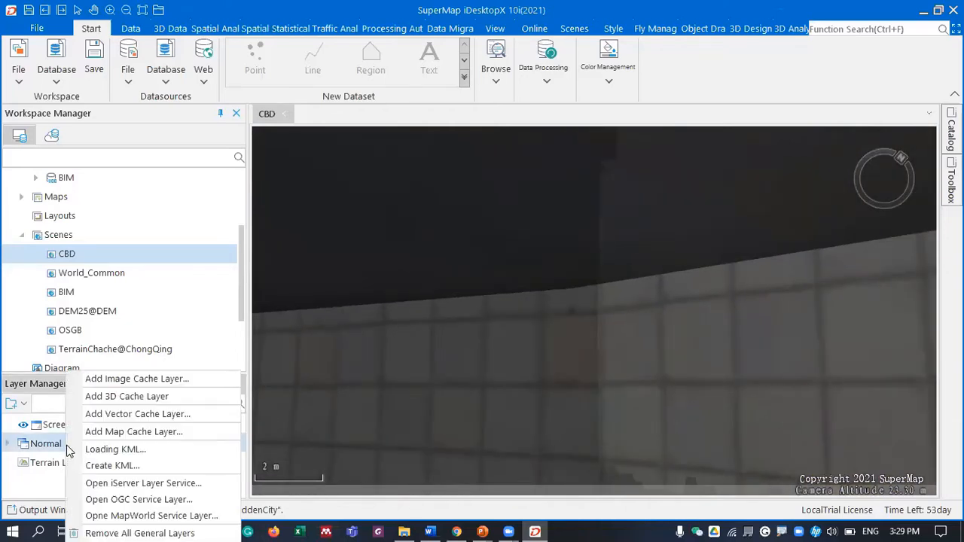
pyautogui.click(9, 444)
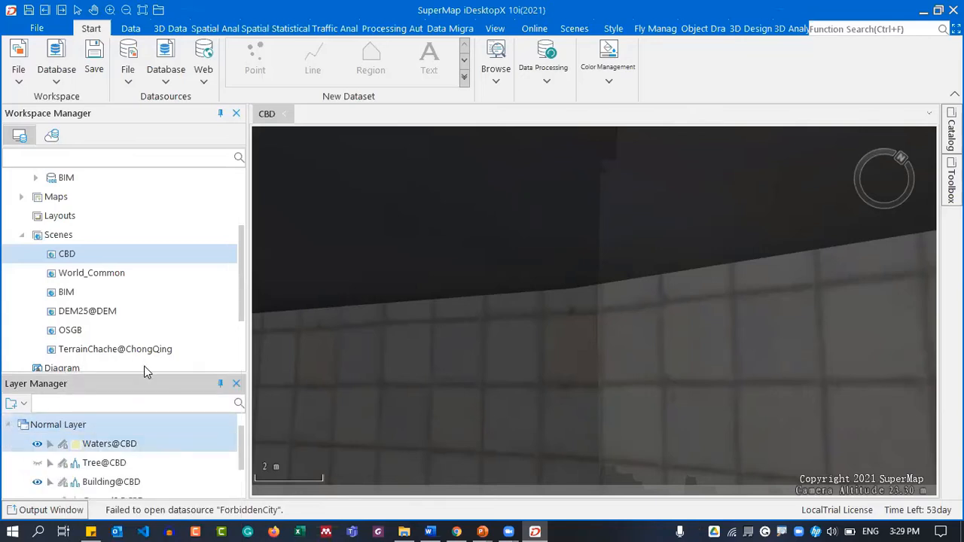
# Examine the high-rise skyline of the CBD scene from behind the dark building, tilting and turning the camera
pyautogui.moveTo(517, 351); pyautogui.dragTo(534, 260, button='middle')
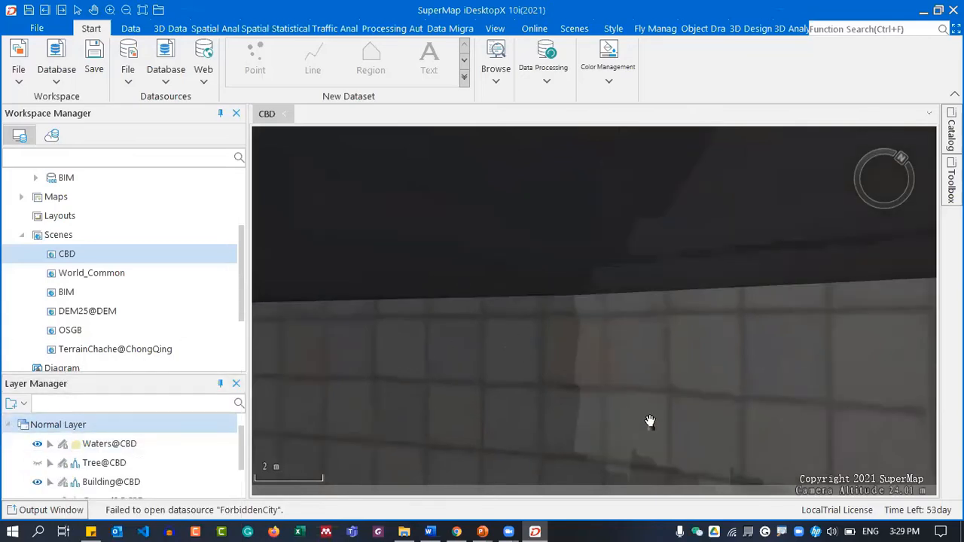
pyautogui.moveTo(650, 421); pyautogui.dragTo(660, 443, button='middle')
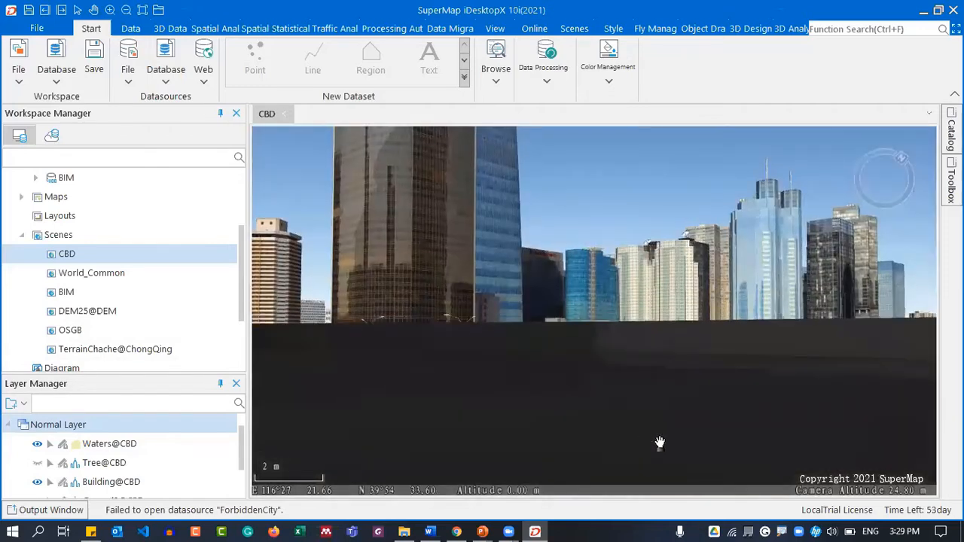
pyautogui.scroll(-2, 659, 442)
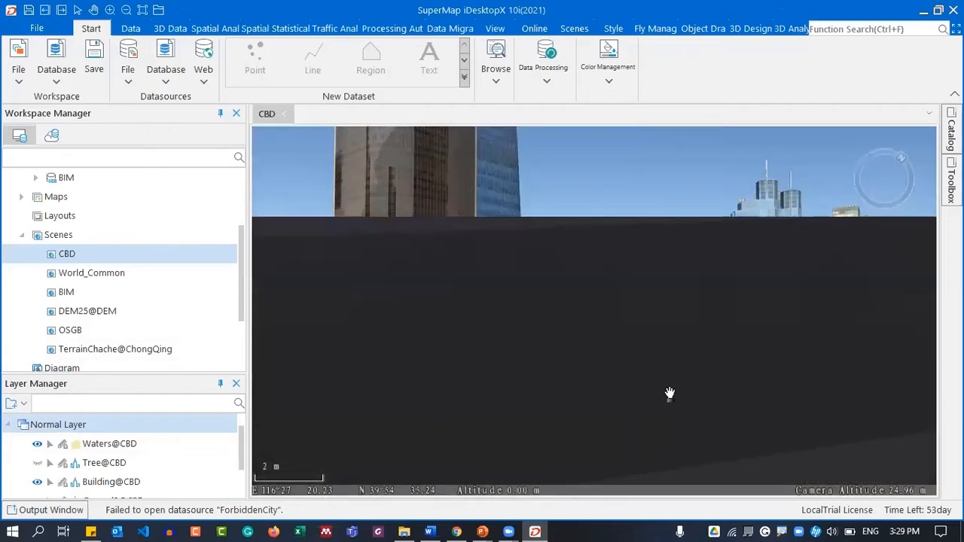
pyautogui.moveTo(686, 379)
pyautogui.mouseDown(button='middle')
pyautogui.moveTo(695, 467)
pyautogui.moveTo(693, 447)
pyautogui.mouseUp(button='middle')
pyautogui.moveTo(695, 299)
pyautogui.mouseDown(button='middle')
pyautogui.moveTo(699, 289)
pyautogui.moveTo(715, 385)
pyautogui.moveTo(697, 420)
pyautogui.mouseUp(button='middle')
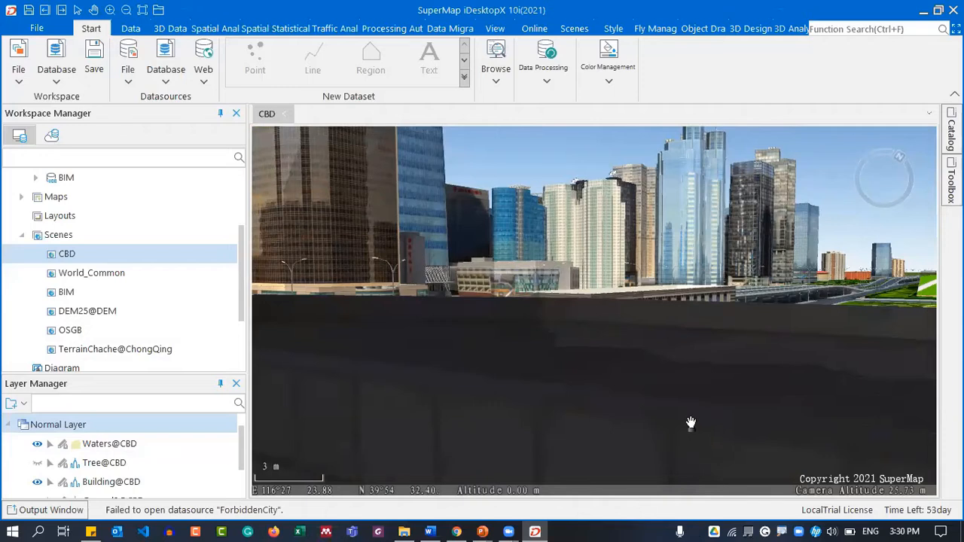
pyautogui.moveTo(666, 426); pyautogui.dragTo(622, 443)
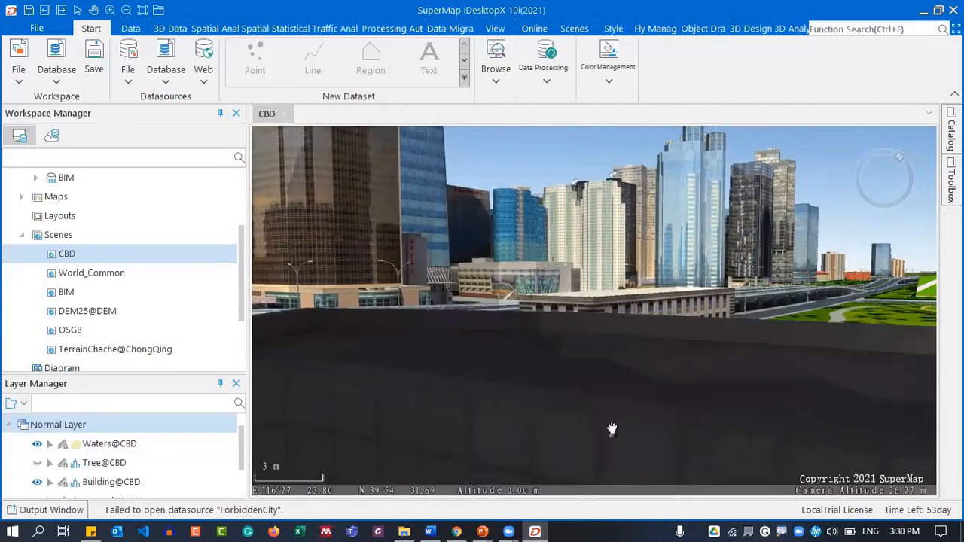
pyautogui.moveTo(624, 379); pyautogui.dragTo(631, 458)
pyautogui.moveTo(630, 458); pyautogui.dragTo(630, 449, button='middle')
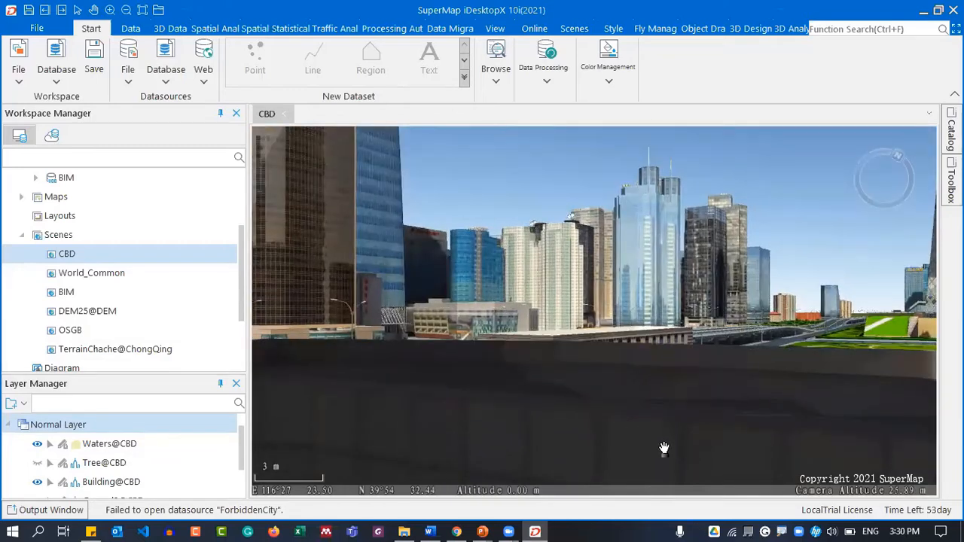
# Refresh the CBD scene display after zooming in and out beside the dark building
pyautogui.scroll(2, 663, 449)
pyautogui.scroll(-2, 660, 446)
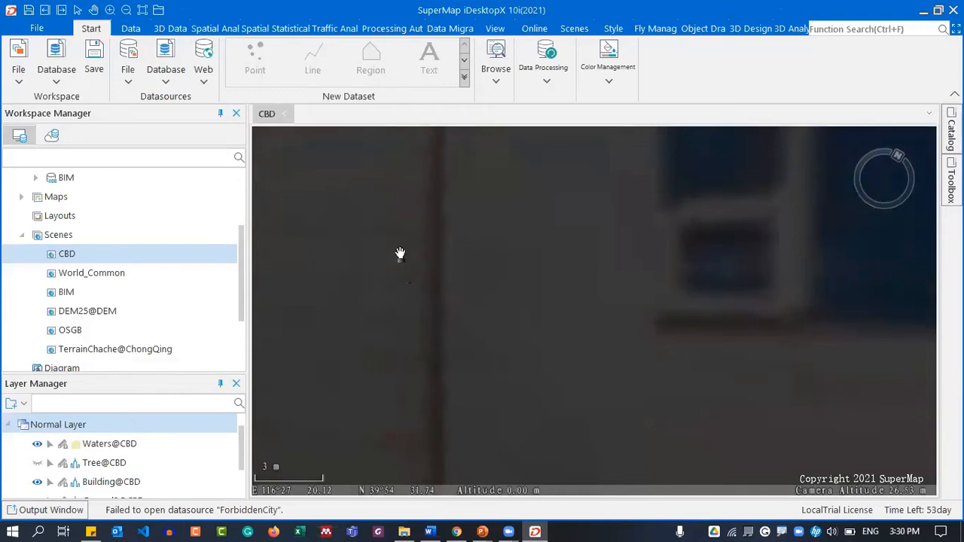
pyautogui.rightClick(396, 254)
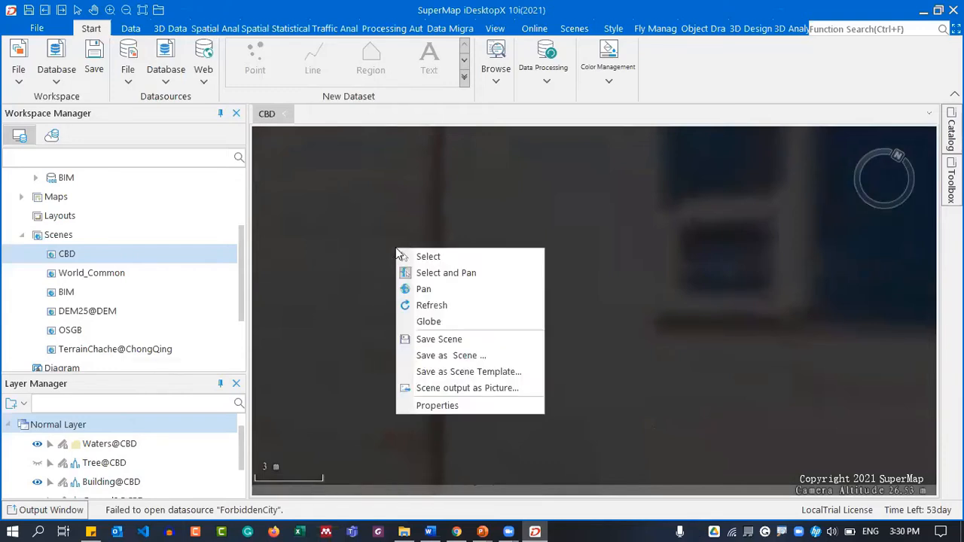
pyautogui.click(445, 306)
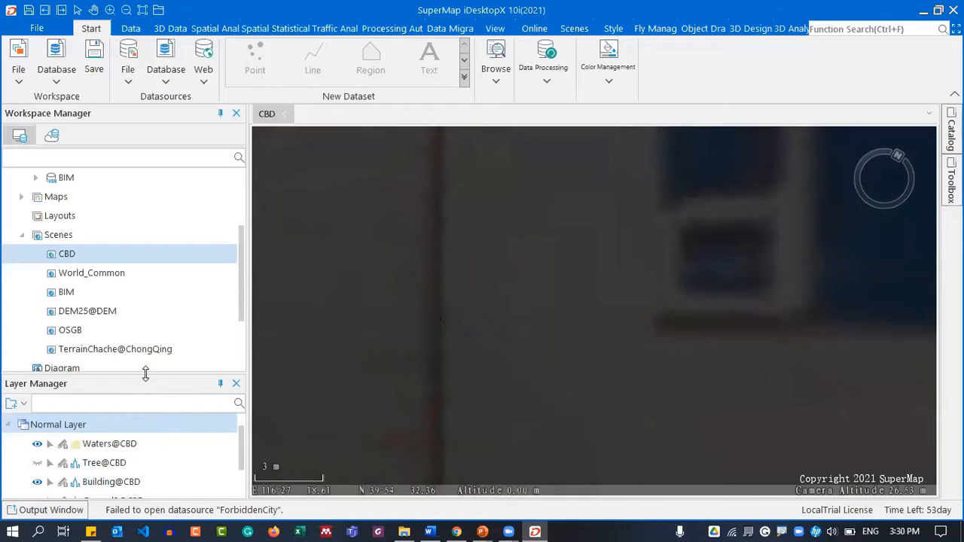
# Dock the Layer Manager as a tab alongside the Workspace Manager and zoom the scene to the Ground@CBD layer
pyautogui.moveTo(158, 304); pyautogui.dragTo(163, 282)
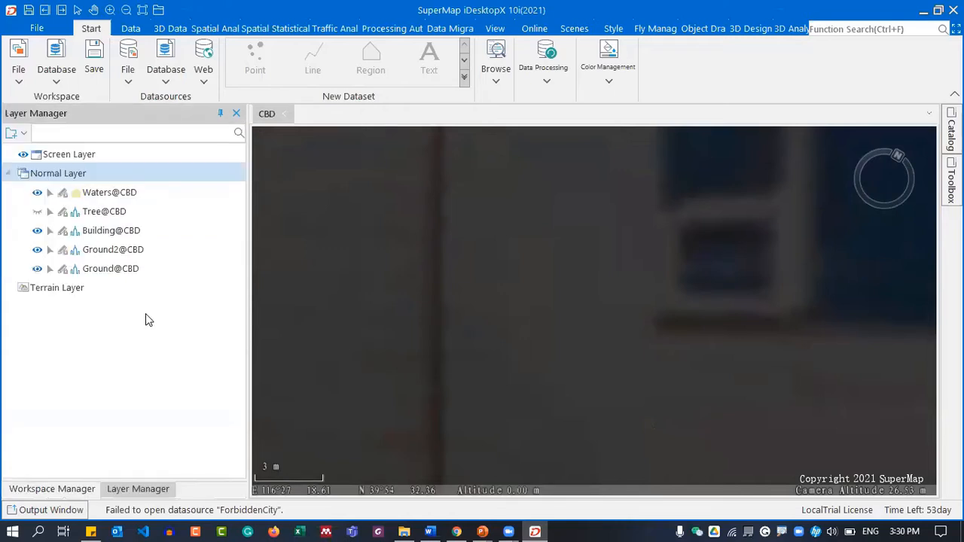
pyautogui.click(111, 194)
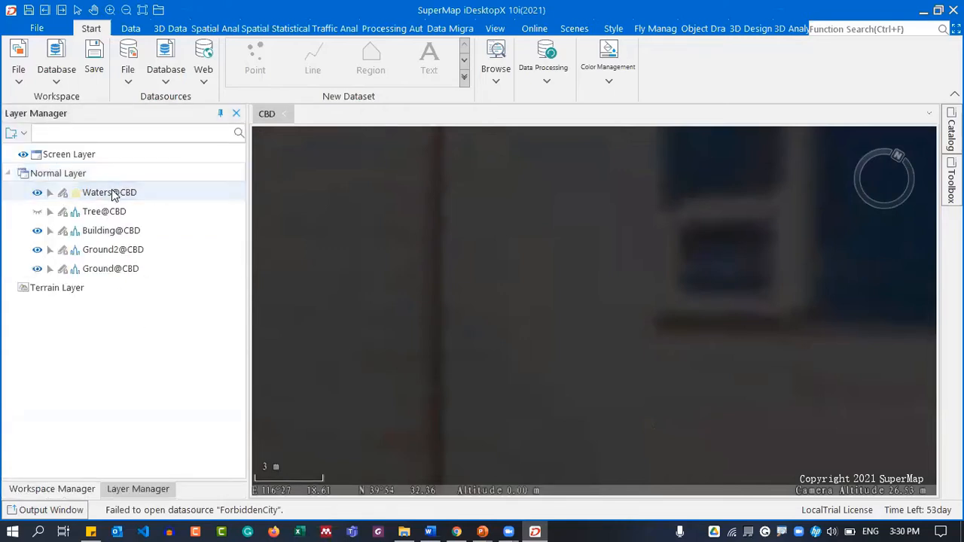
pyautogui.click(130, 270)
pyautogui.rightClick(131, 270)
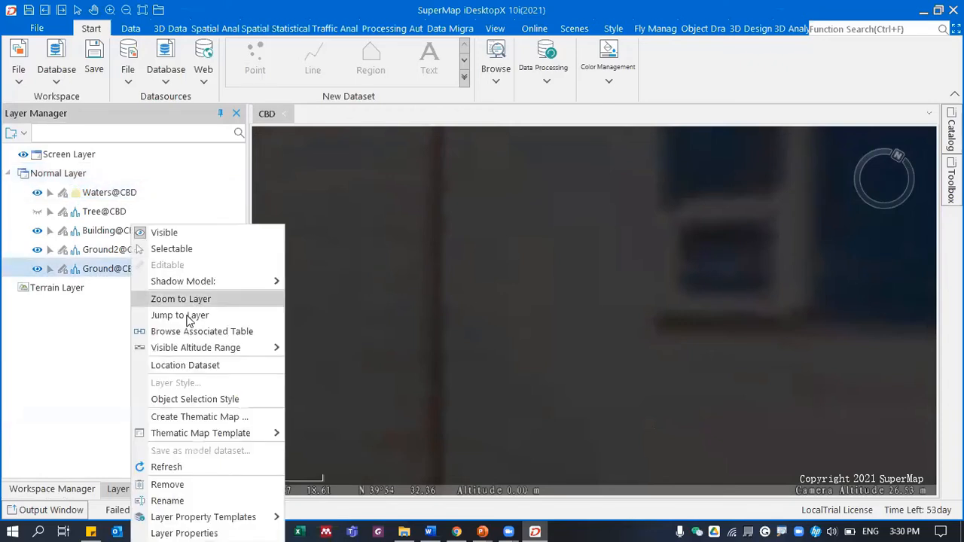
pyautogui.click(194, 301)
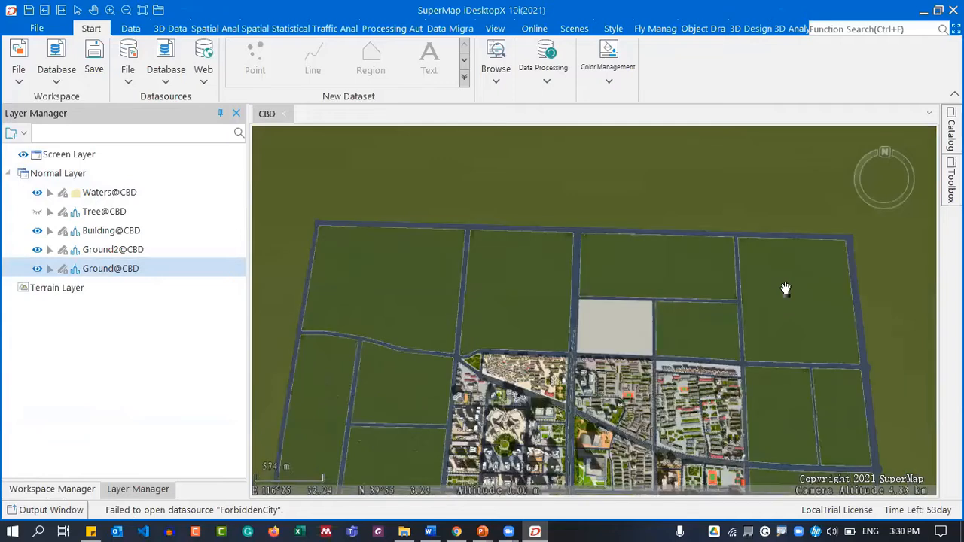
pyautogui.moveTo(607, 409); pyautogui.dragTo(605, 373)
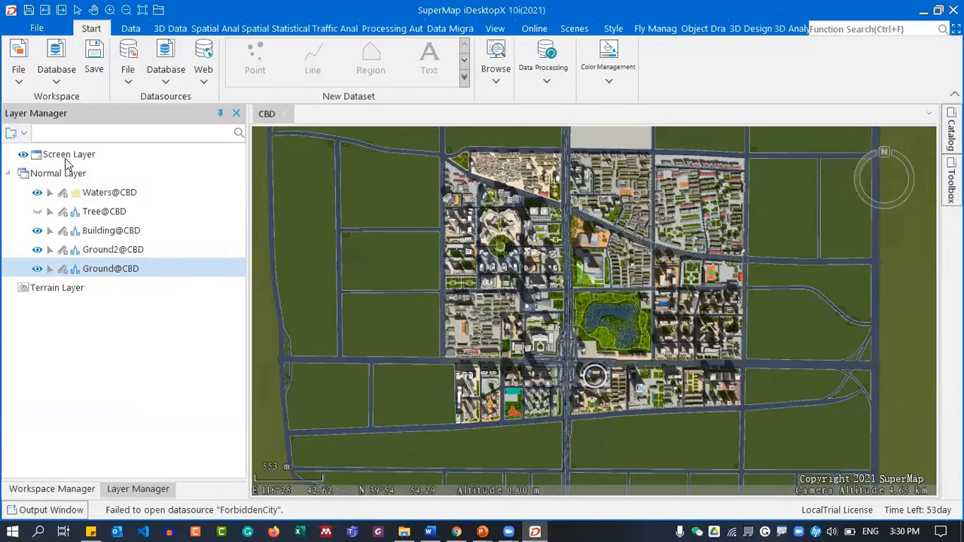
# Collapse and re-expand the Normal Layer group, and view the whole CBD district around the lake from a tilted overhead angle
pyautogui.click(7, 173)
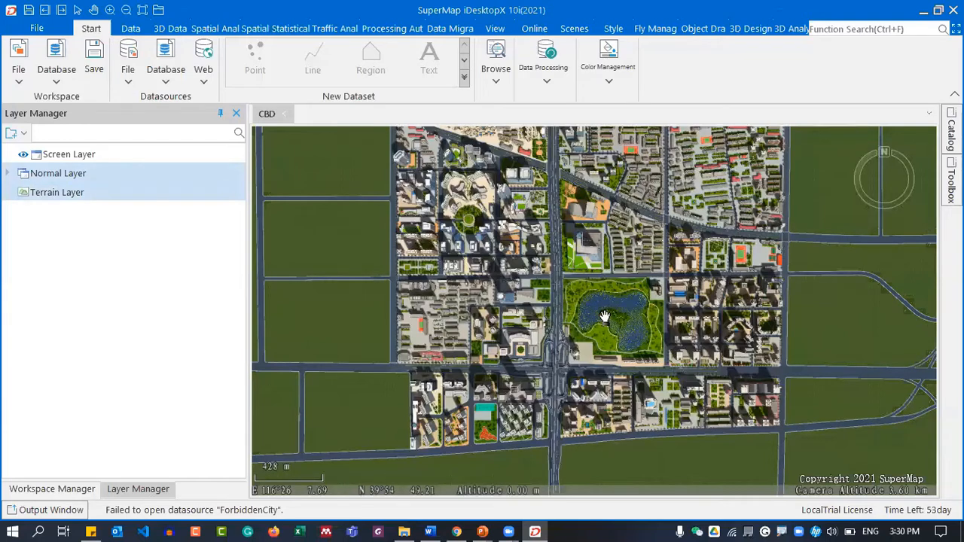
pyautogui.click(7, 174)
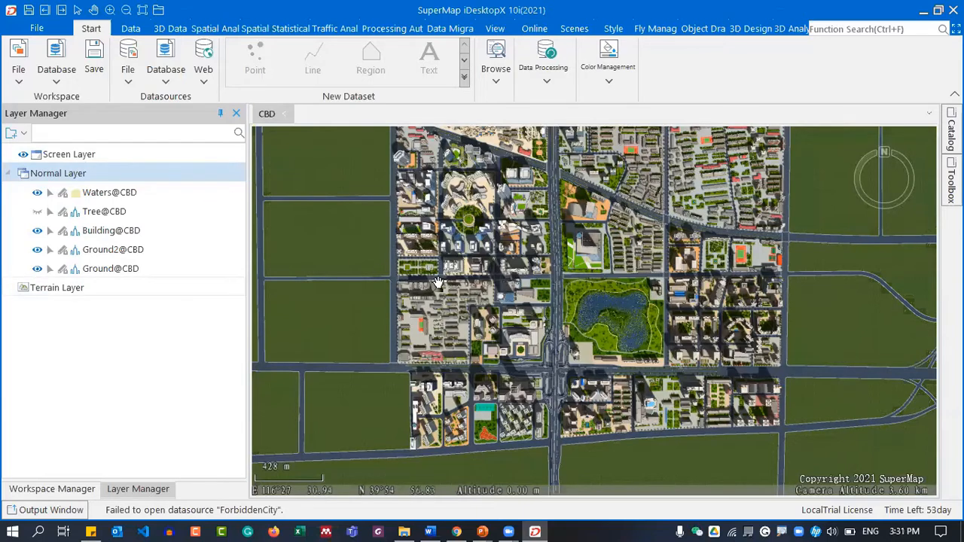
pyautogui.scroll(2, 605, 384)
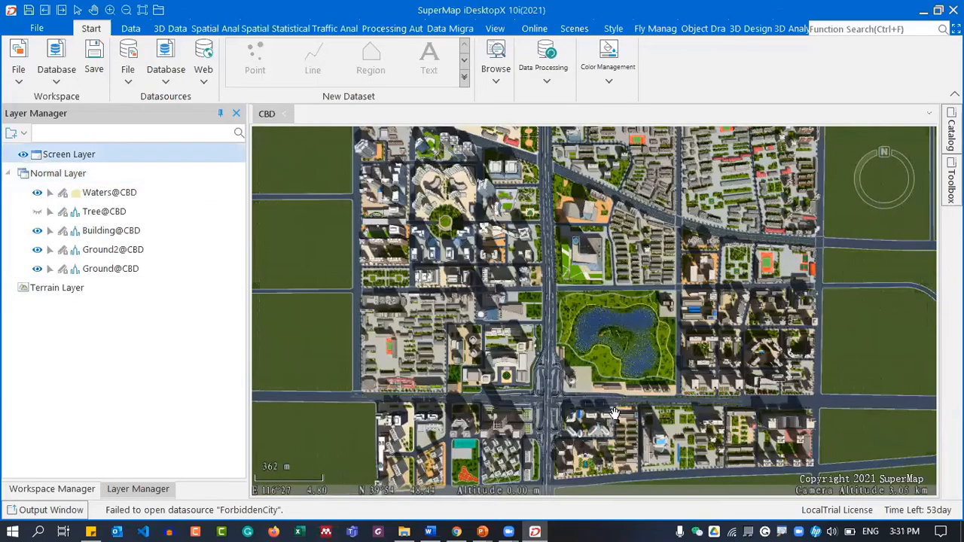
pyautogui.moveTo(572, 215)
pyautogui.mouseDown(button='middle')
pyautogui.moveTo(512, 290)
pyautogui.moveTo(581, 251)
pyautogui.mouseUp(button='middle')
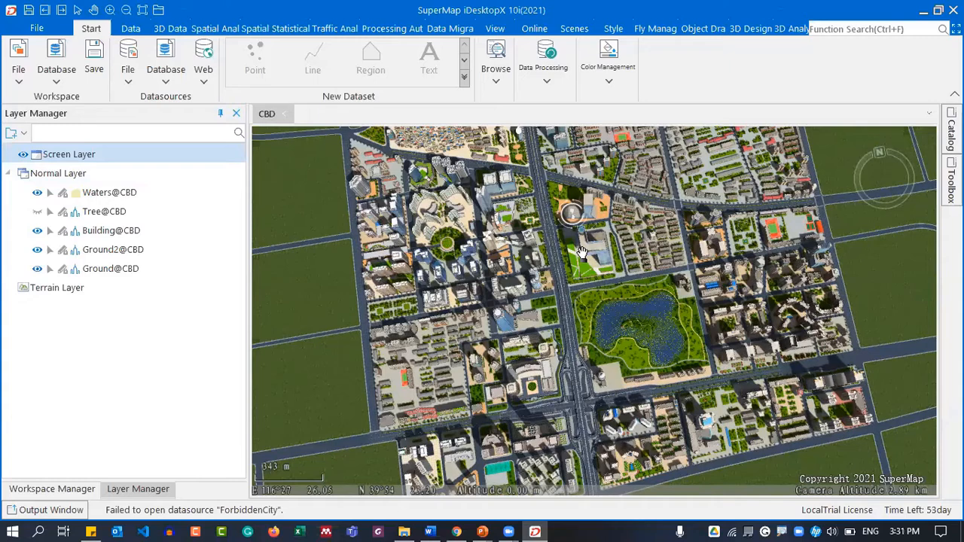
pyautogui.moveTo(582, 253); pyautogui.dragTo(584, 255, button='middle')
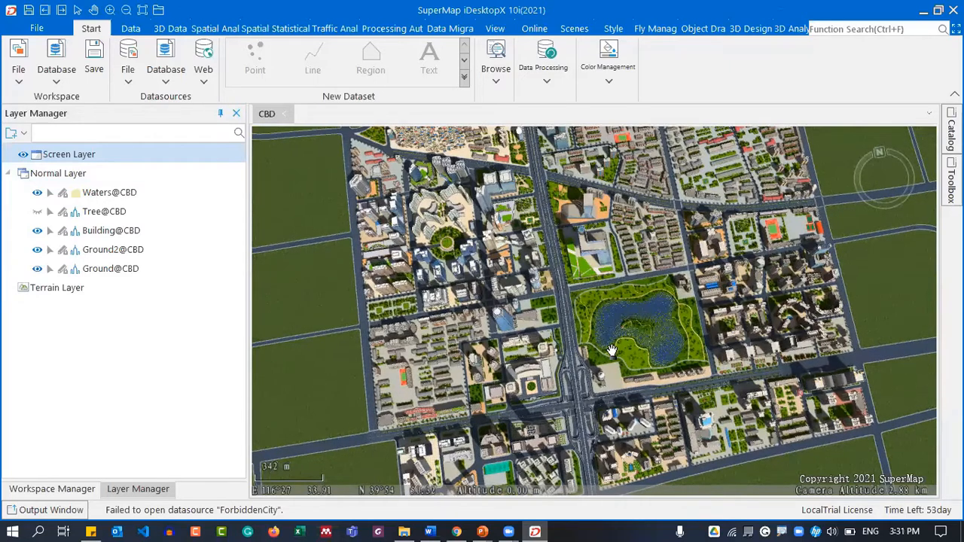
pyautogui.scroll(1, 611, 350)
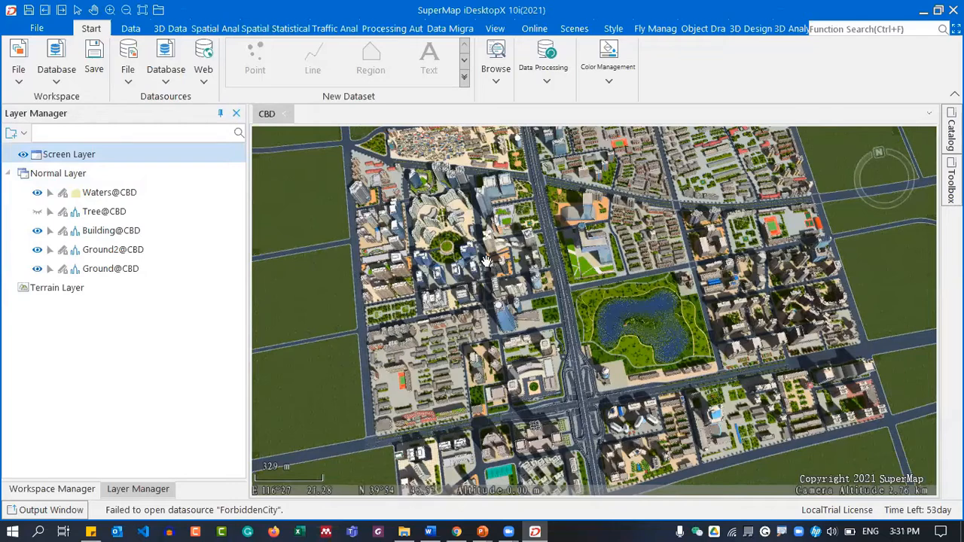
# Examine the high-rise towers beside the main road at closer range, tilting the view and moving over to the beige residential blocks
pyautogui.scroll(5, 484, 265)
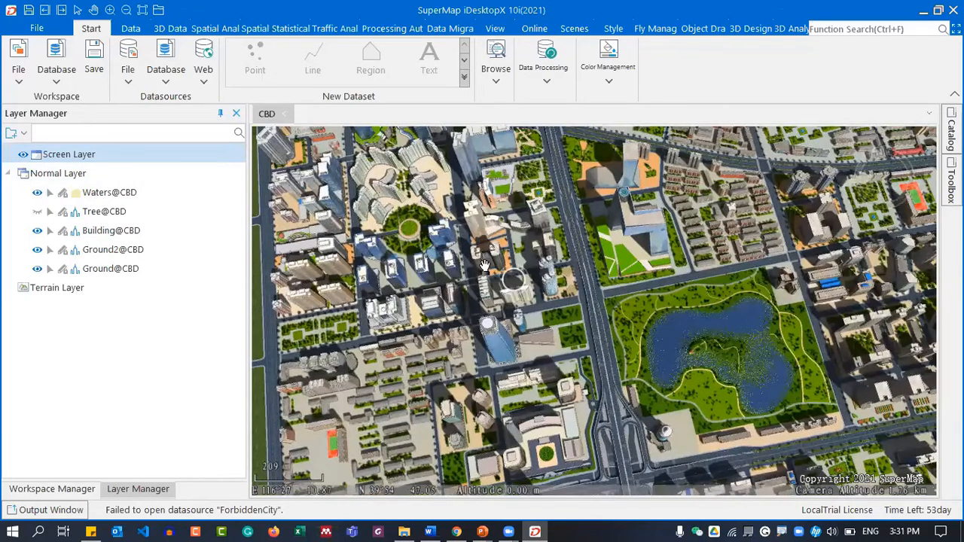
pyautogui.scroll(1, 484, 265)
pyautogui.scroll(1, 484, 265)
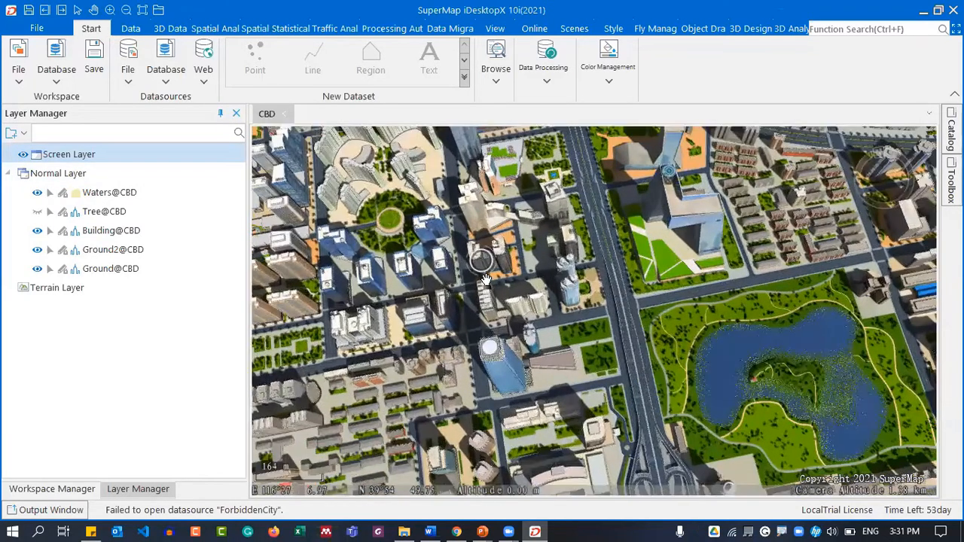
pyautogui.scroll(1, 488, 280)
pyautogui.scroll(1, 507, 284)
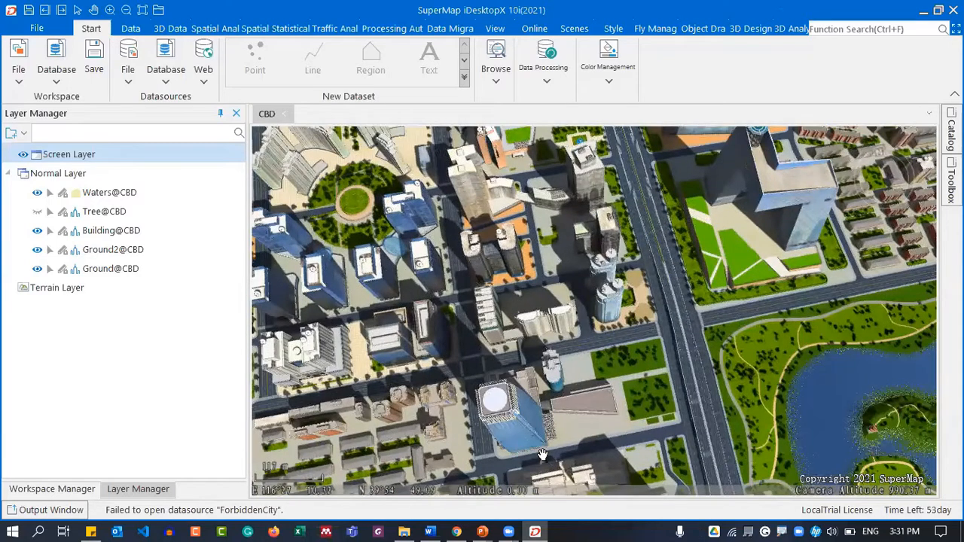
pyautogui.scroll(1, 542, 454)
pyautogui.moveTo(518, 532); pyautogui.dragTo(510, 340, button='middle')
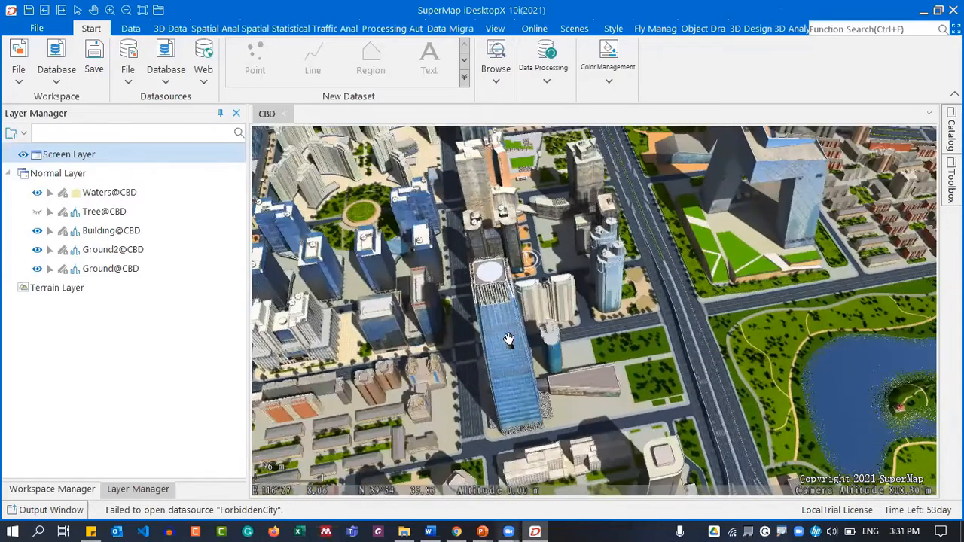
pyautogui.moveTo(545, 292); pyautogui.dragTo(541, 260, button='middle')
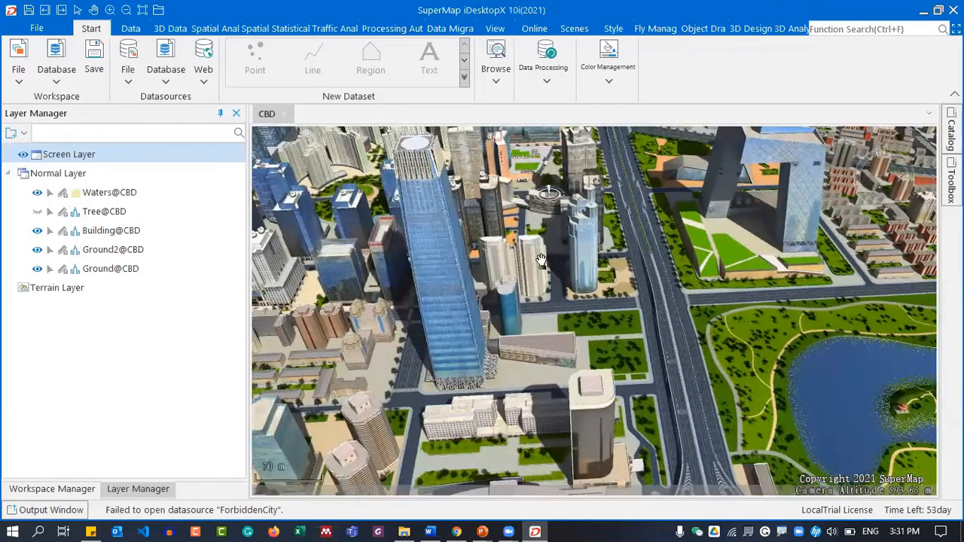
pyautogui.moveTo(581, 189); pyautogui.dragTo(587, 285, button='middle')
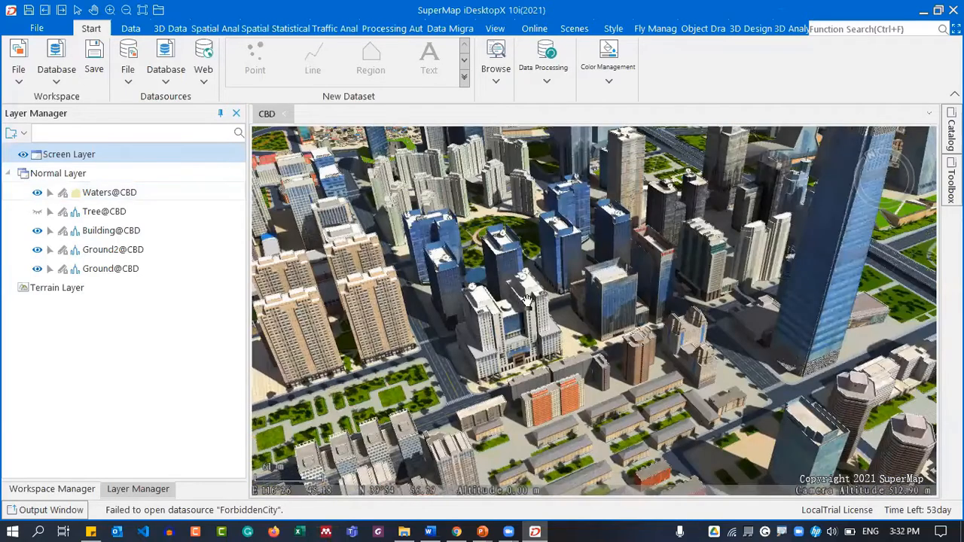
pyautogui.moveTo(488, 280); pyautogui.dragTo(705, 332)
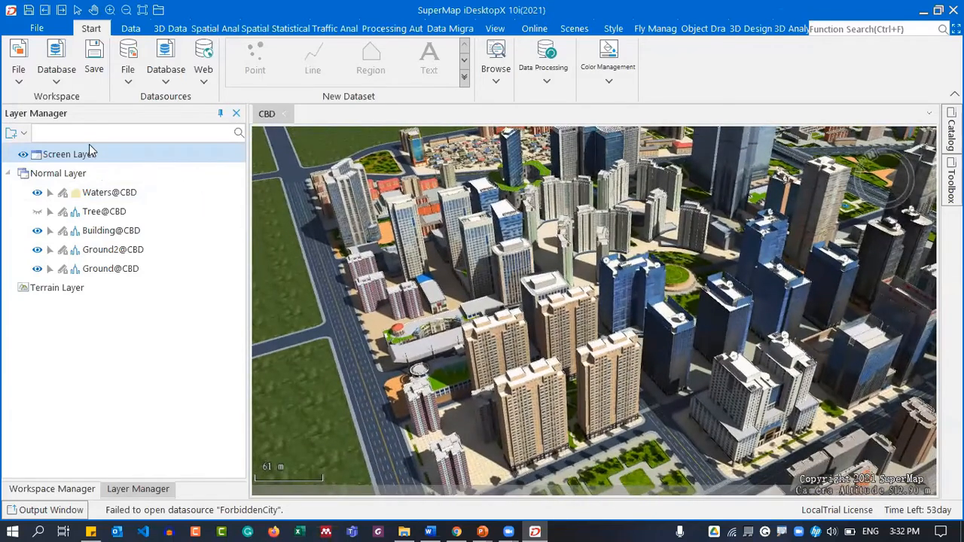
# Add the picture SUPERMAP.png from the SuperMap_Files folder as an object on the Screen Layer
pyautogui.click(91, 154)
pyautogui.rightClick(114, 157)
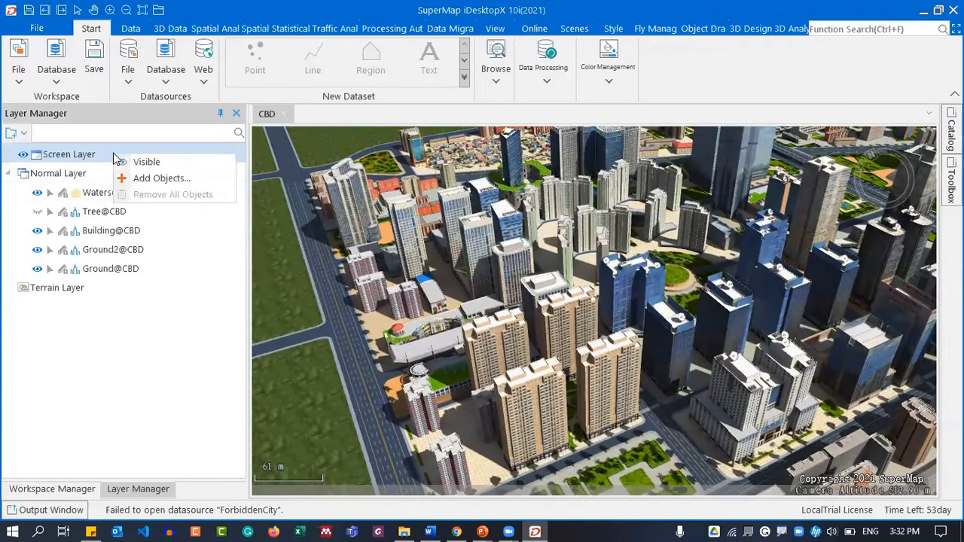
pyautogui.click(168, 179)
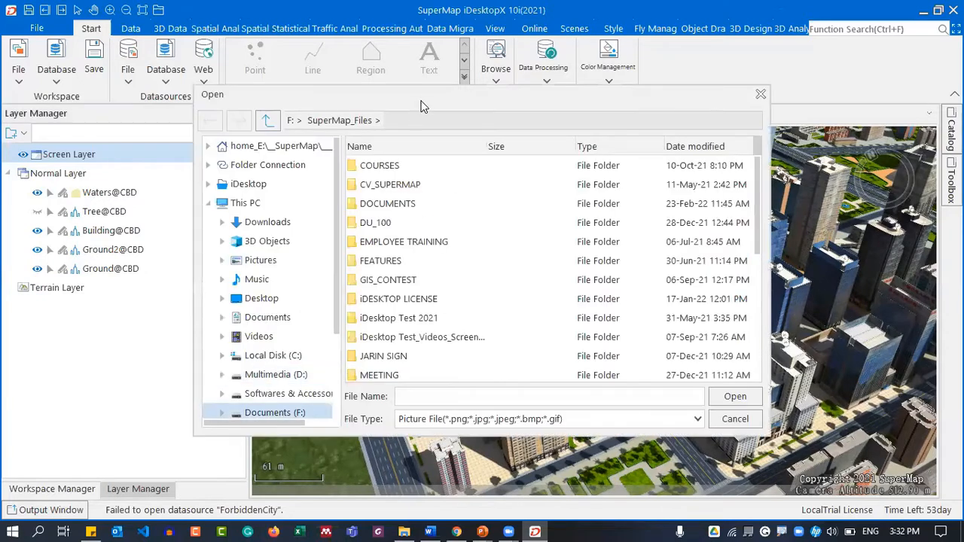
pyautogui.scroll(-5, 397, 304)
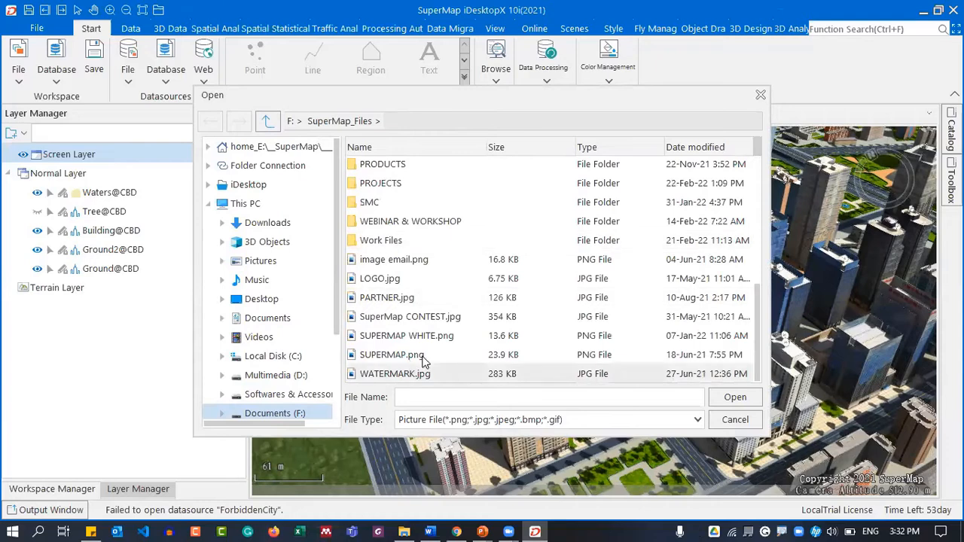
pyautogui.click(419, 357)
pyautogui.click(753, 398)
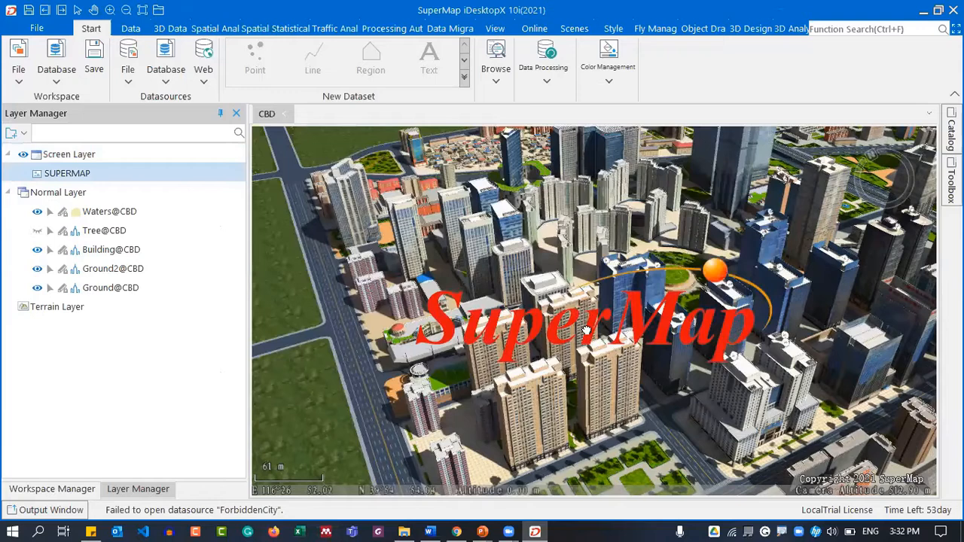
pyautogui.moveTo(572, 332); pyautogui.dragTo(531, 339)
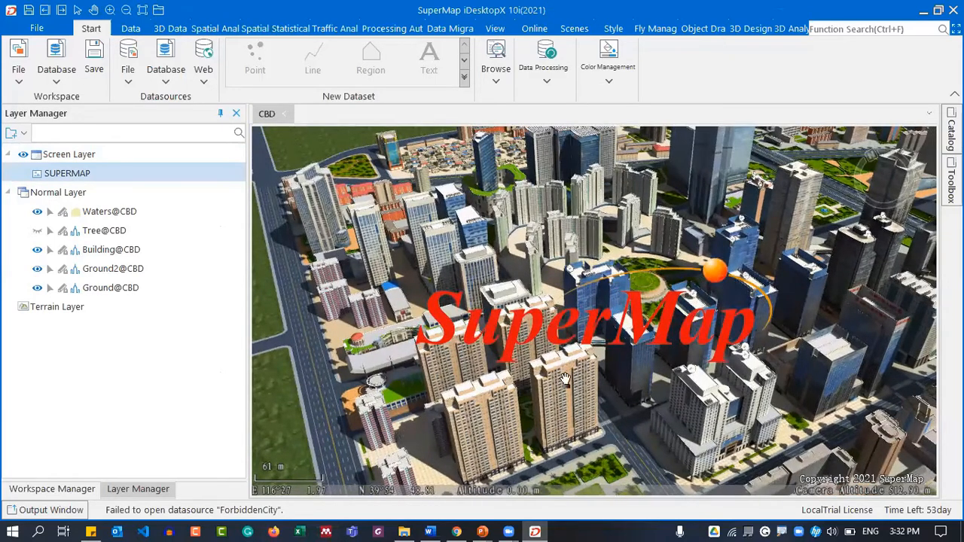
# Make the SUPERMAP screen object editable and shrink the logo to less than half its original size
pyautogui.rightClick(76, 179)
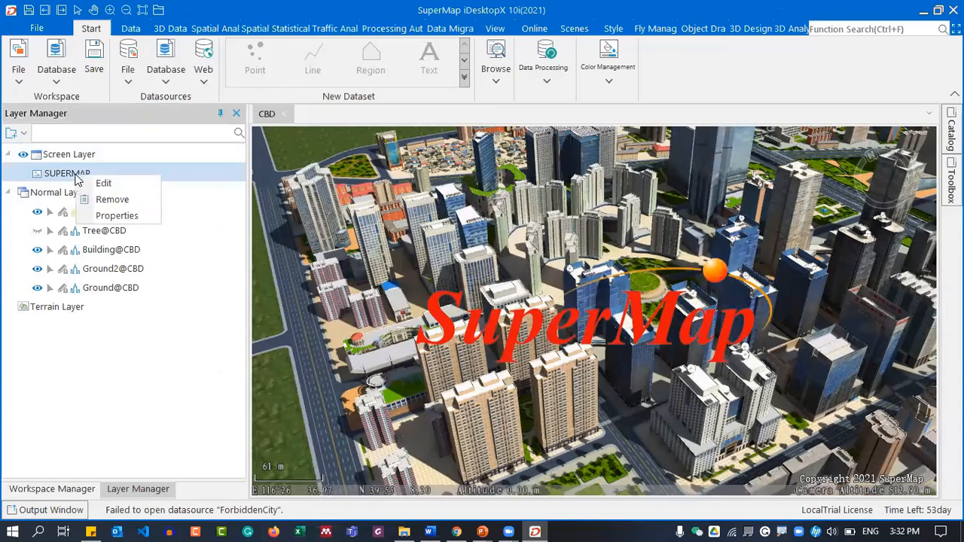
pyautogui.click(128, 185)
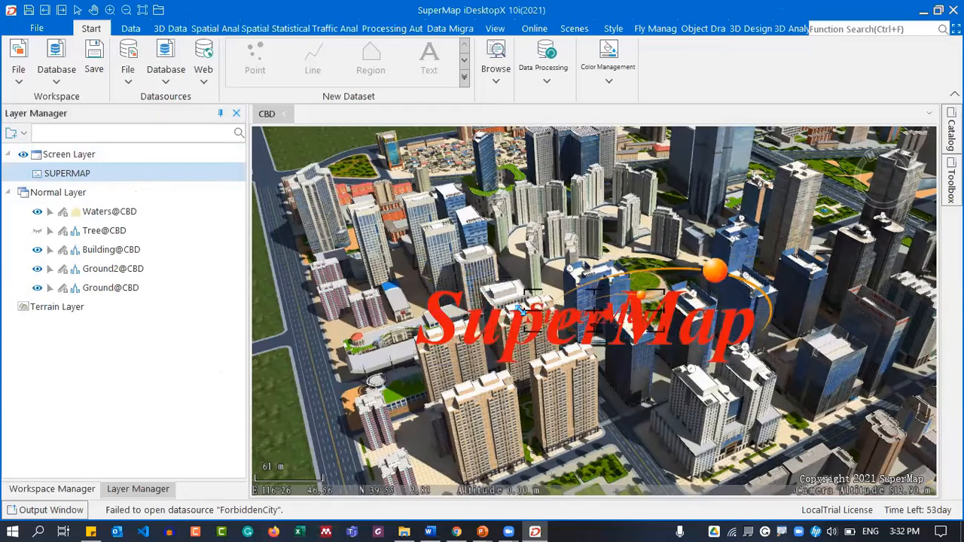
pyautogui.moveTo(585, 318); pyautogui.dragTo(598, 326)
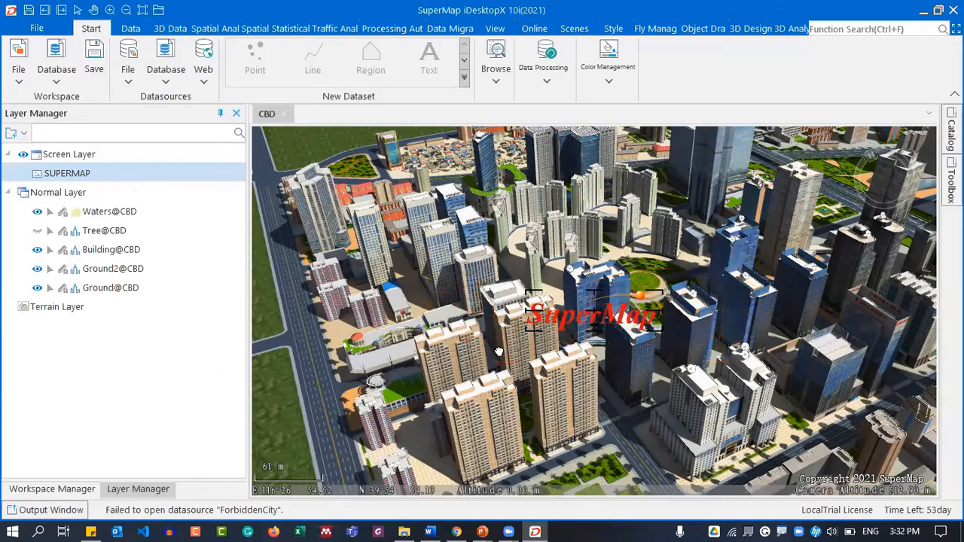
pyautogui.moveTo(498, 351); pyautogui.dragTo(489, 351)
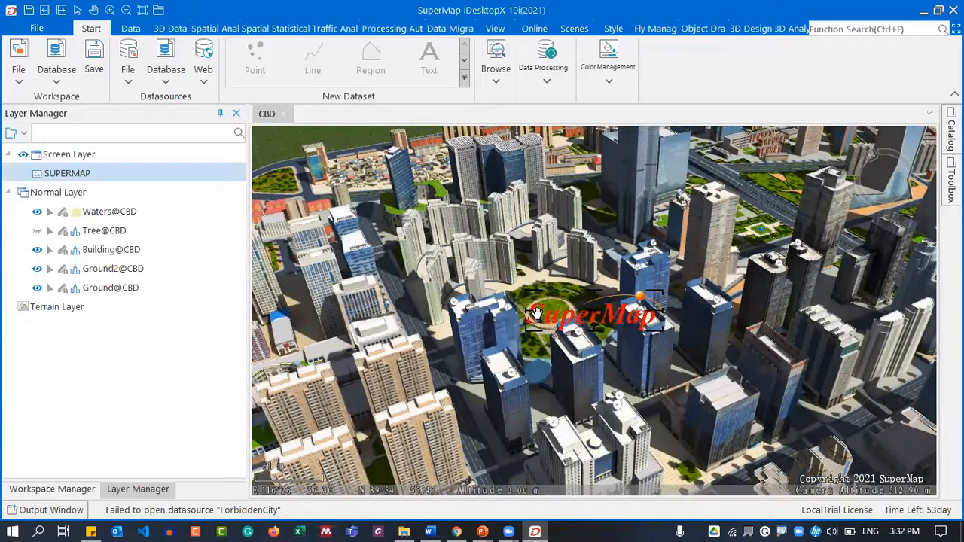
pyautogui.moveTo(536, 313); pyautogui.dragTo(496, 291)
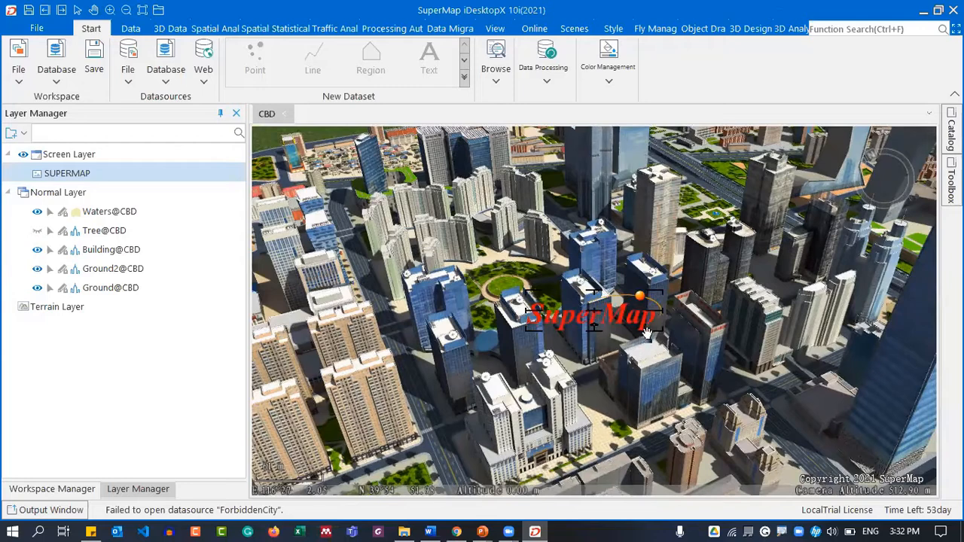
# Move the SuperMap logo to the upper-left corner of the scene view and end its editing mode
pyautogui.moveTo(593, 317); pyautogui.dragTo(331, 156)
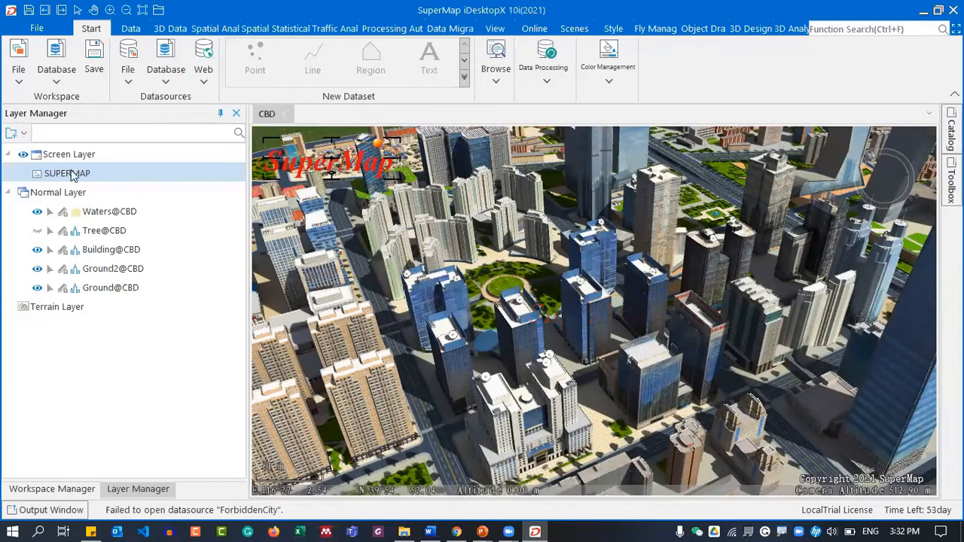
pyautogui.rightClick(106, 170)
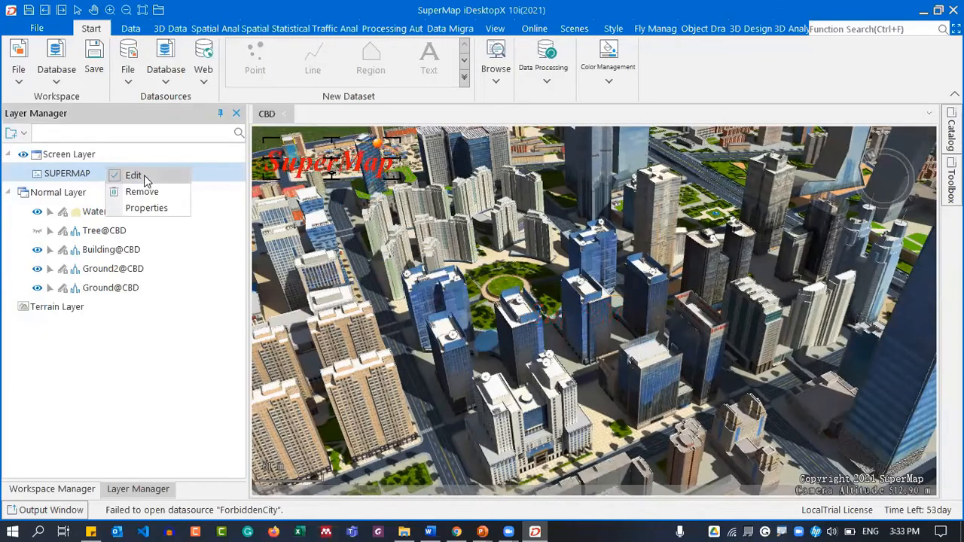
pyautogui.click(134, 176)
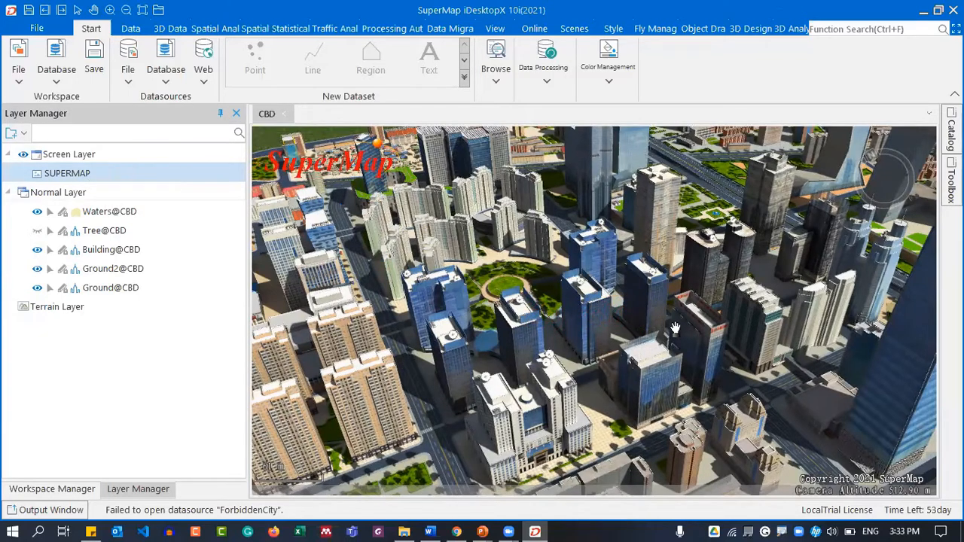
pyautogui.moveTo(614, 410); pyautogui.dragTo(603, 488, button='middle')
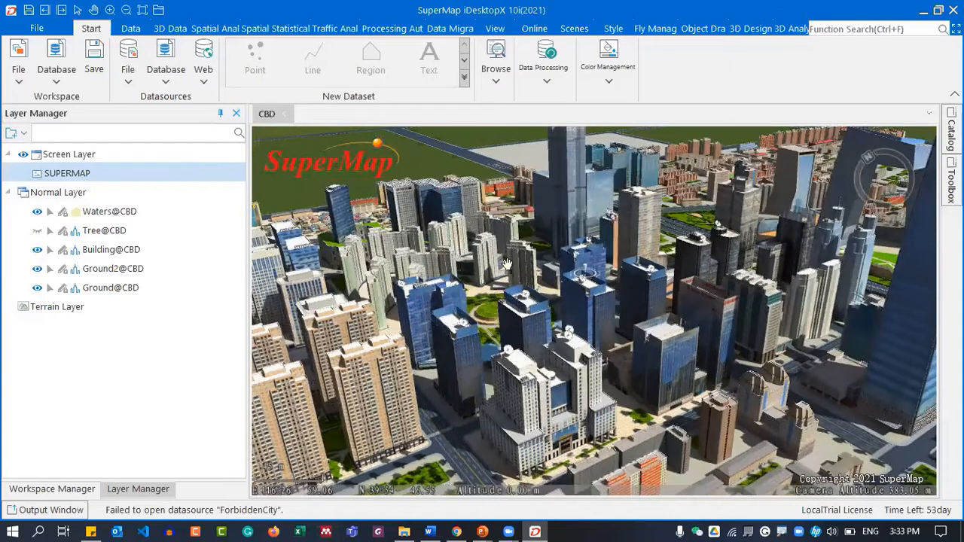
# Tilt the CBD scene view, and reset it by zooming to the full extent of the Ground@CBD layer
pyautogui.moveTo(506, 266); pyautogui.dragTo(518, 339, button='middle')
pyautogui.moveTo(523, 257); pyautogui.dragTo(556, 343, button='middle')
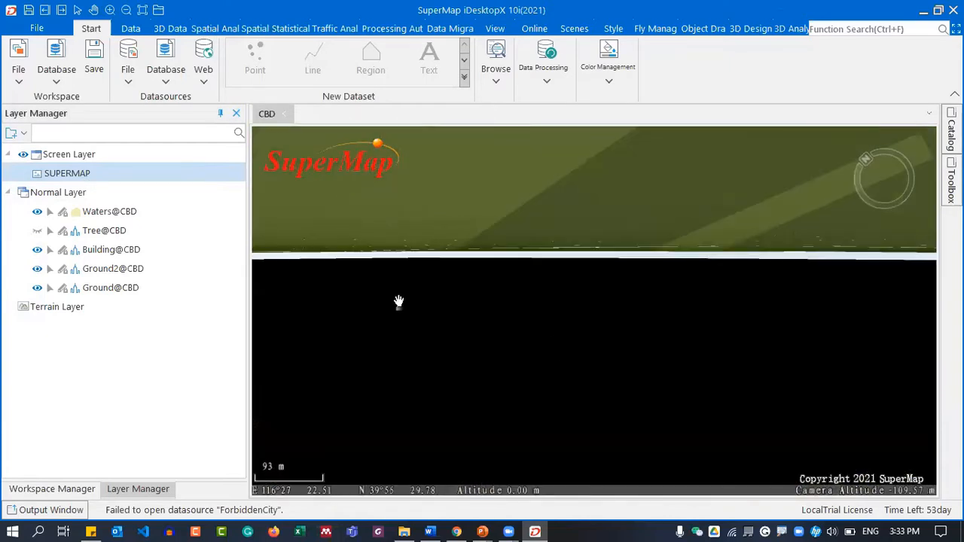
pyautogui.rightClick(118, 289)
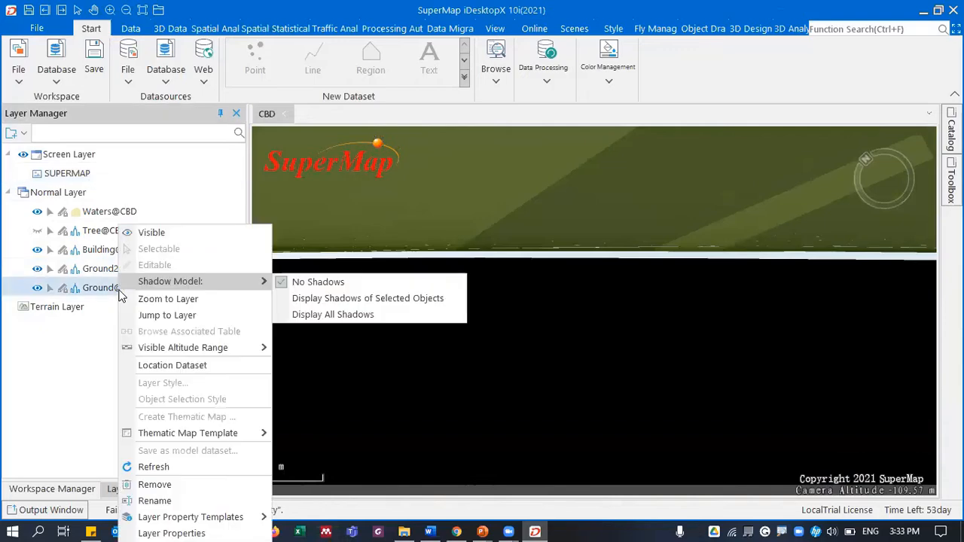
pyautogui.click(161, 298)
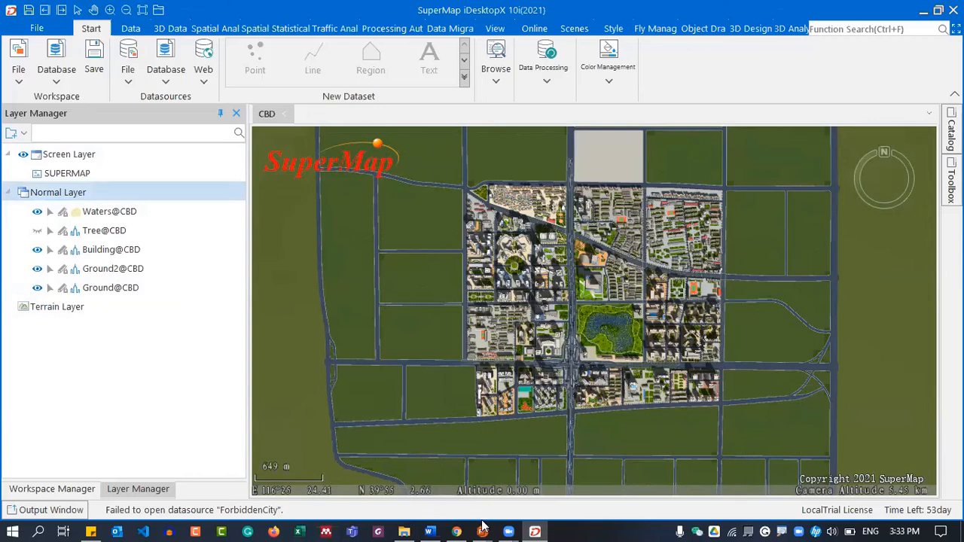
# Switch to the Organization and Application of 3D Data slide show in PowerPoint, view its closing slides, and close it
pyautogui.moveTo(487, 527)
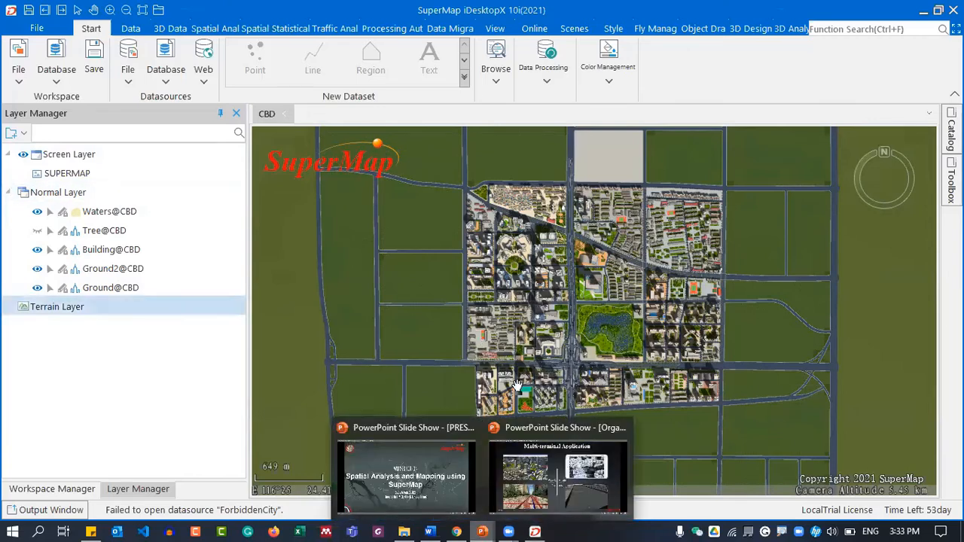
pyautogui.click(556, 467)
pyautogui.press('Left')
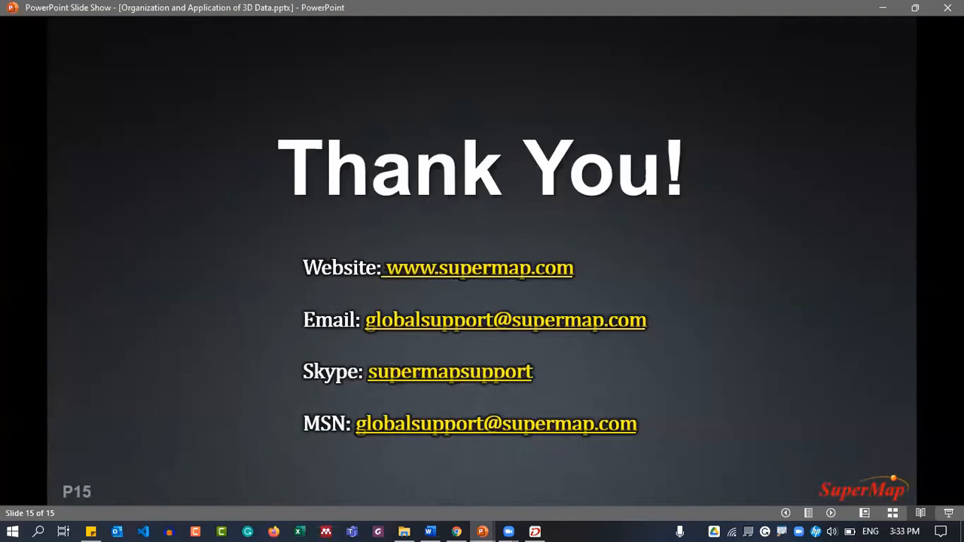
pyautogui.press('Left')
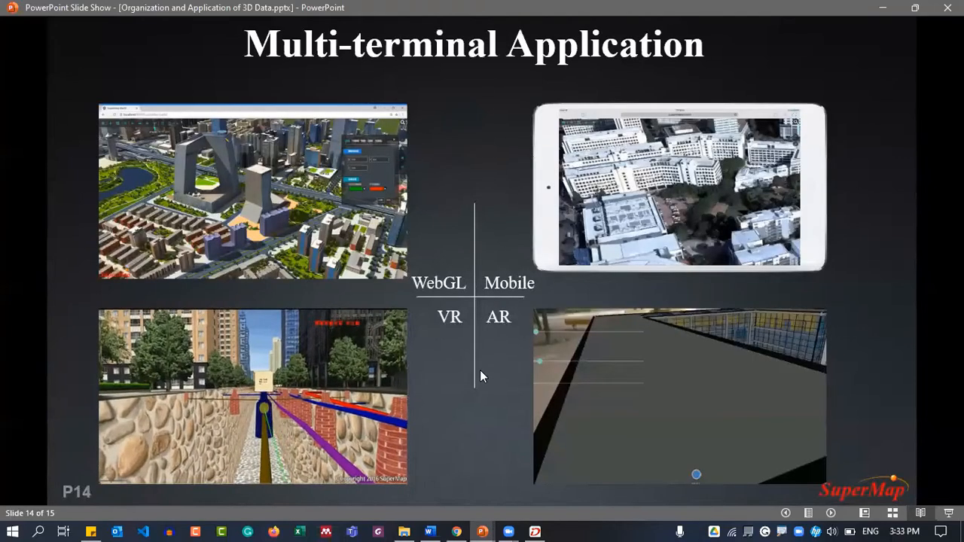
pyautogui.click(947, 8)
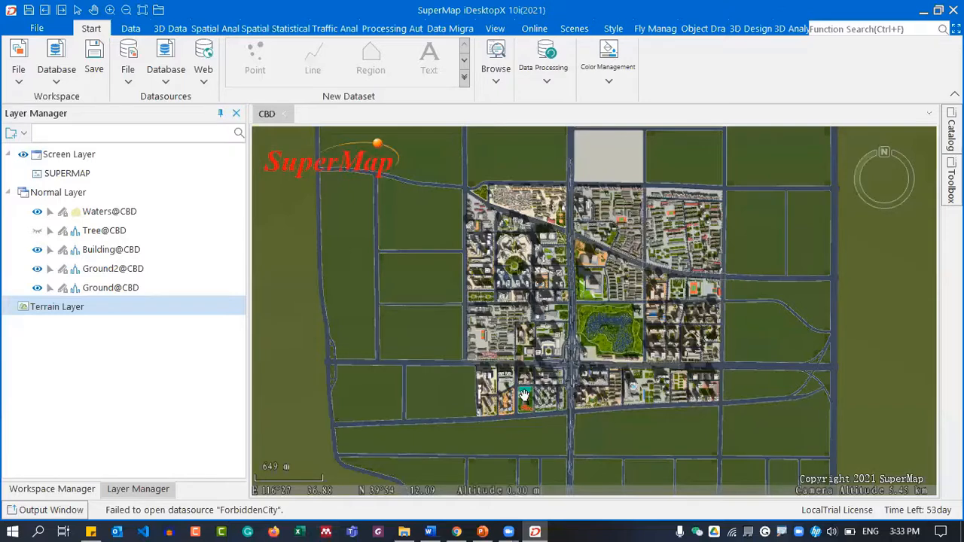
# Check the 24/02/2022 session topics in the Word training schedule, and put the document away
pyautogui.click(443, 527)
pyautogui.scroll(1, 269, 237)
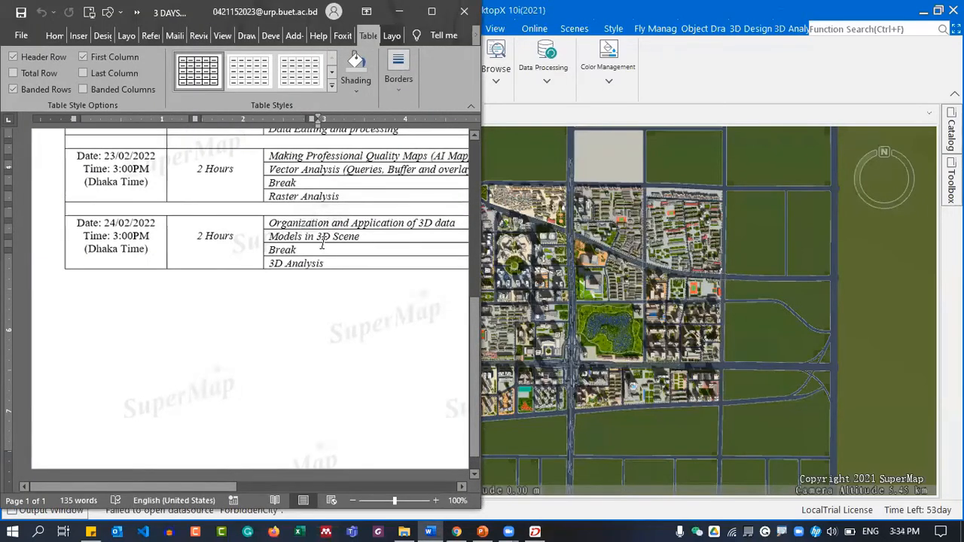
pyautogui.click(419, 256)
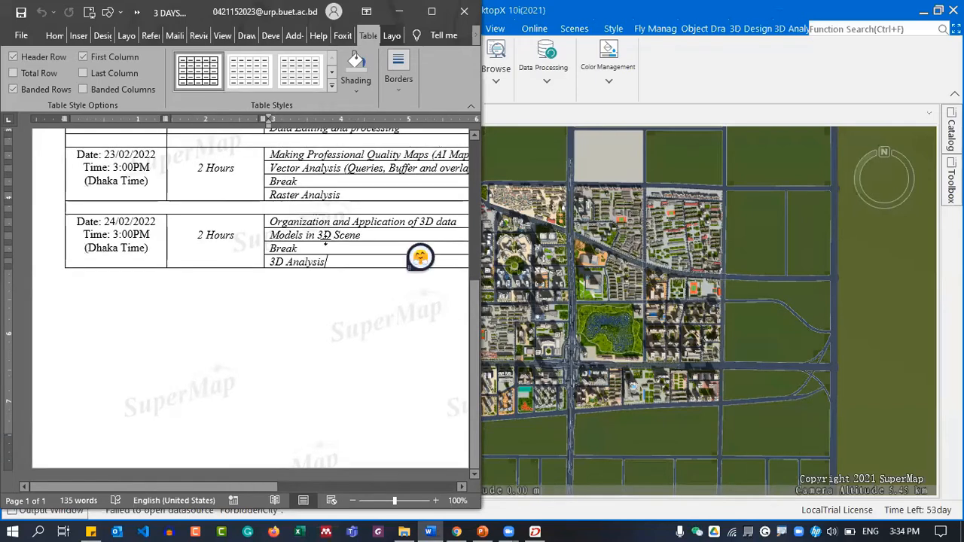
pyautogui.click(375, 241)
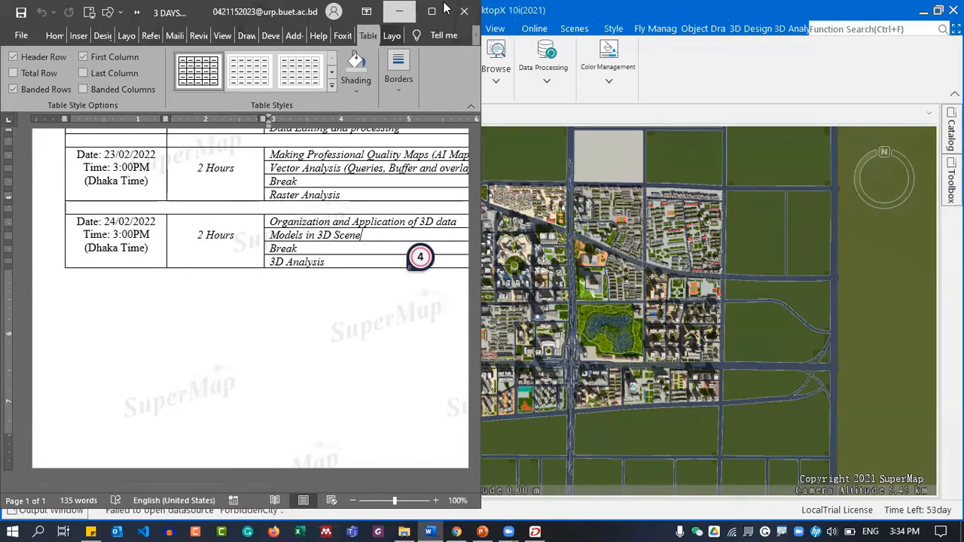
pyautogui.click(424, 529)
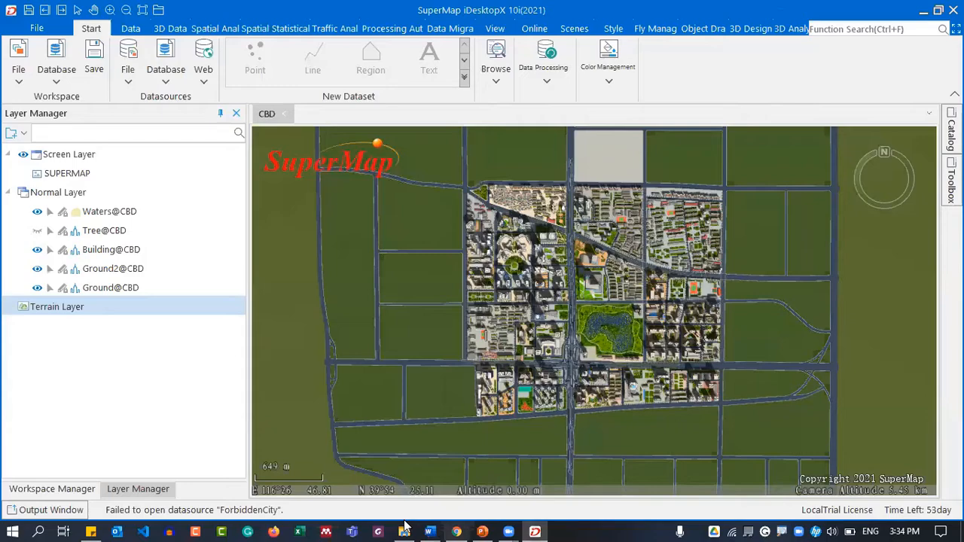
# In File Explorer, go up to the PART-02 folder and open the Models in 3D Scene presentation from 02-Models in 3D Scene
pyautogui.click(412, 527)
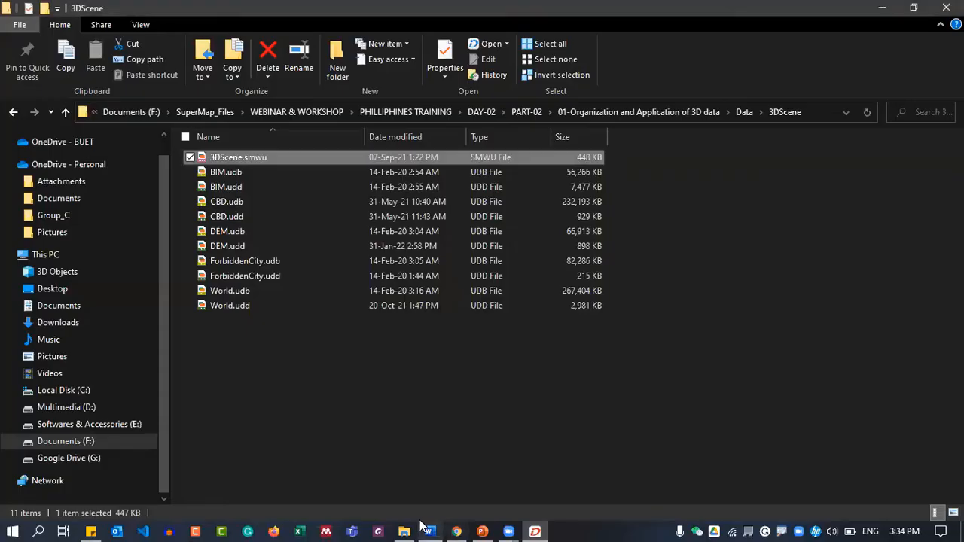
pyautogui.click(409, 157)
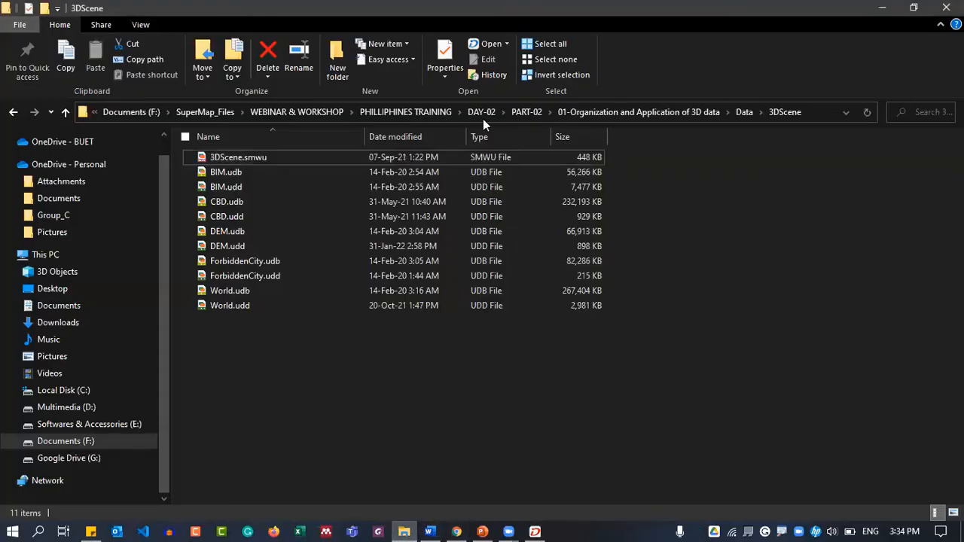
pyautogui.click(527, 112)
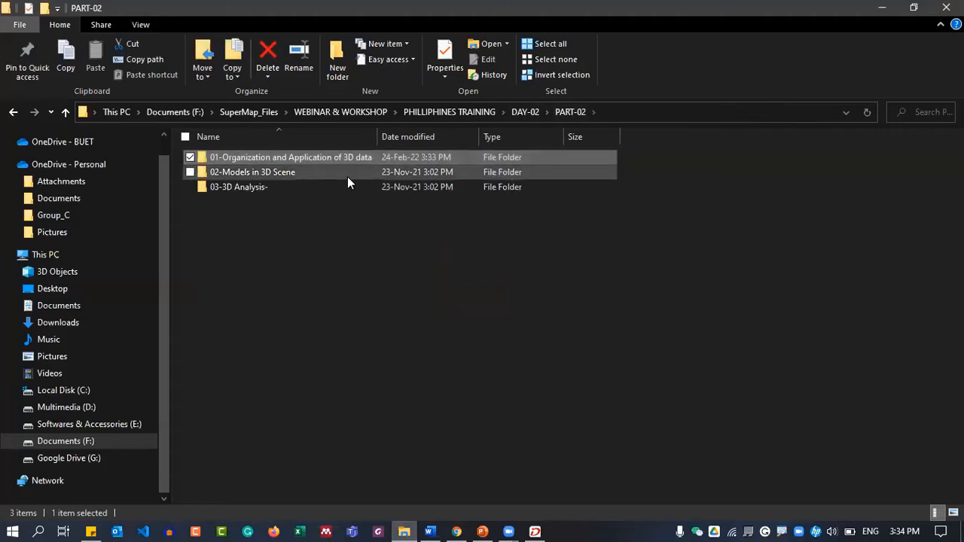
pyautogui.doubleClick(348, 172)
pyautogui.doubleClick(384, 188)
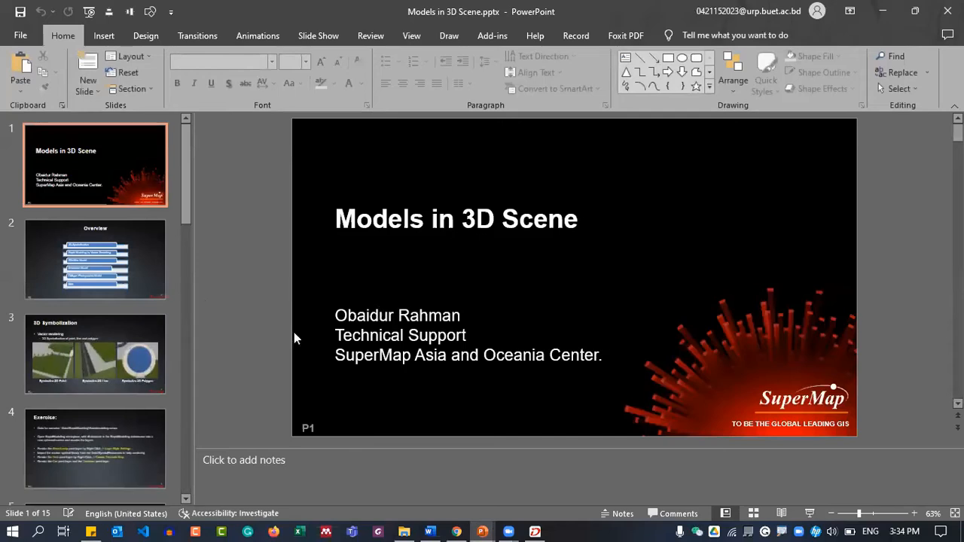
# Skim through the presentation's slide thumbnails, and show it in Reading View from the first slide
pyautogui.scroll(-10, 117, 290)
pyautogui.scroll(-2, 123, 286)
pyautogui.scroll(12, 124, 285)
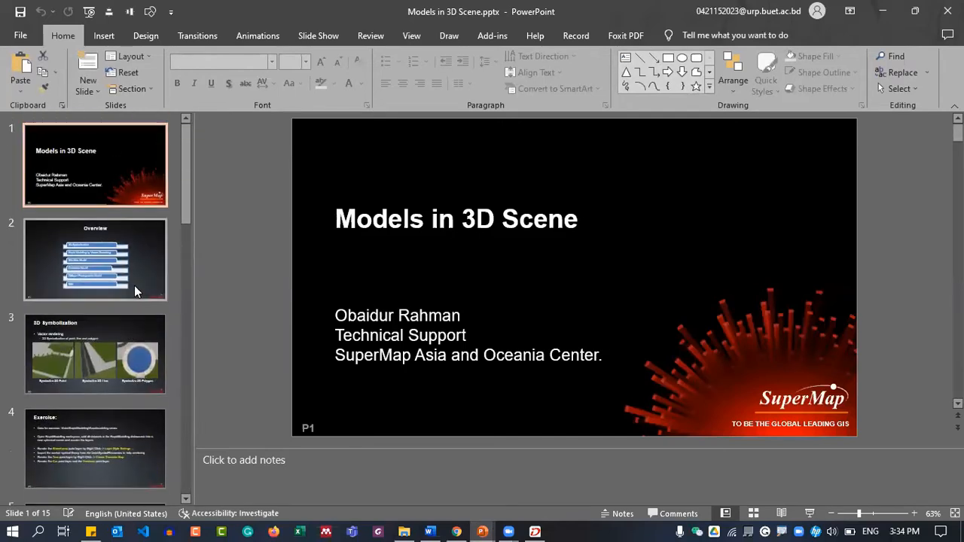
pyautogui.click(782, 514)
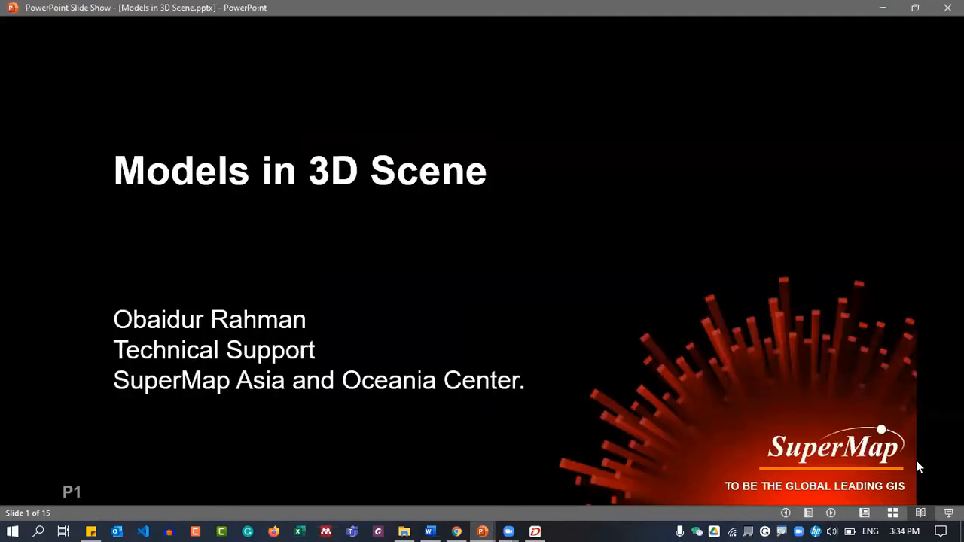
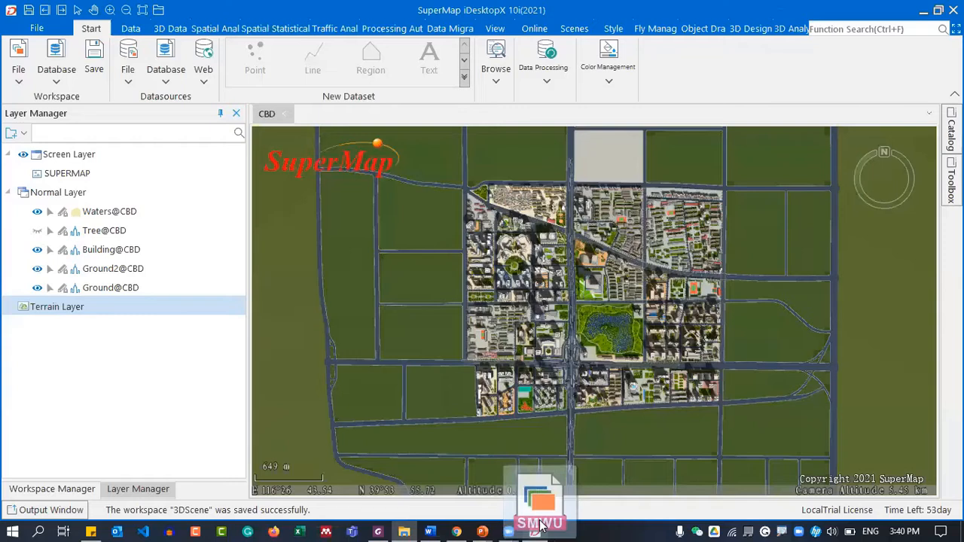
# Close the CBD scene without saving its changes, and close the Layer Manager to get back to the workspace contents
pyautogui.moveTo(517, 281); pyautogui.dragTo(523, 277)
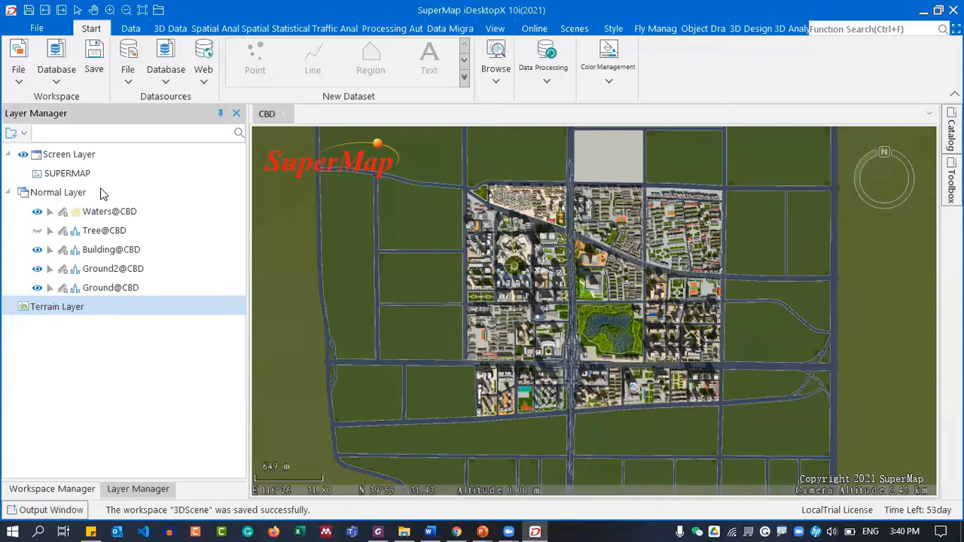
pyautogui.click(283, 114)
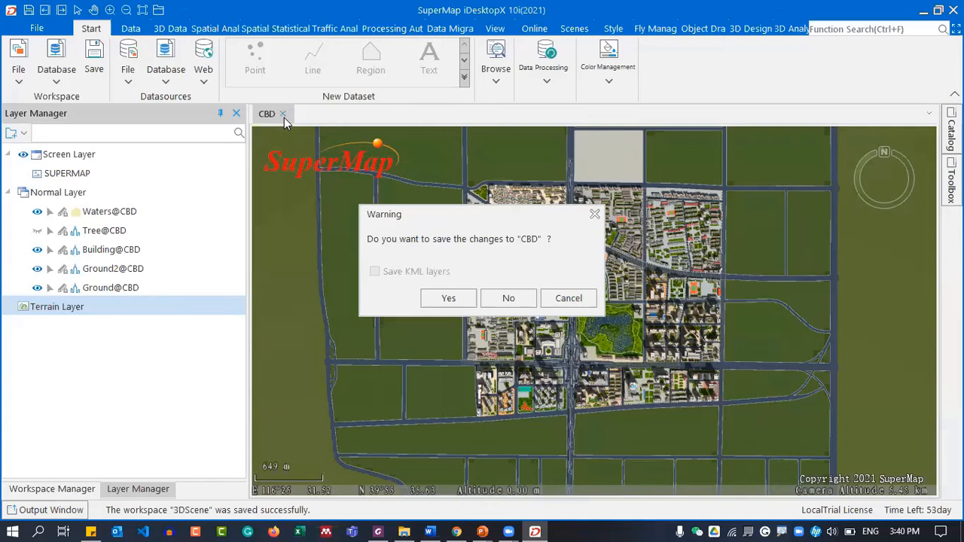
pyautogui.click(508, 298)
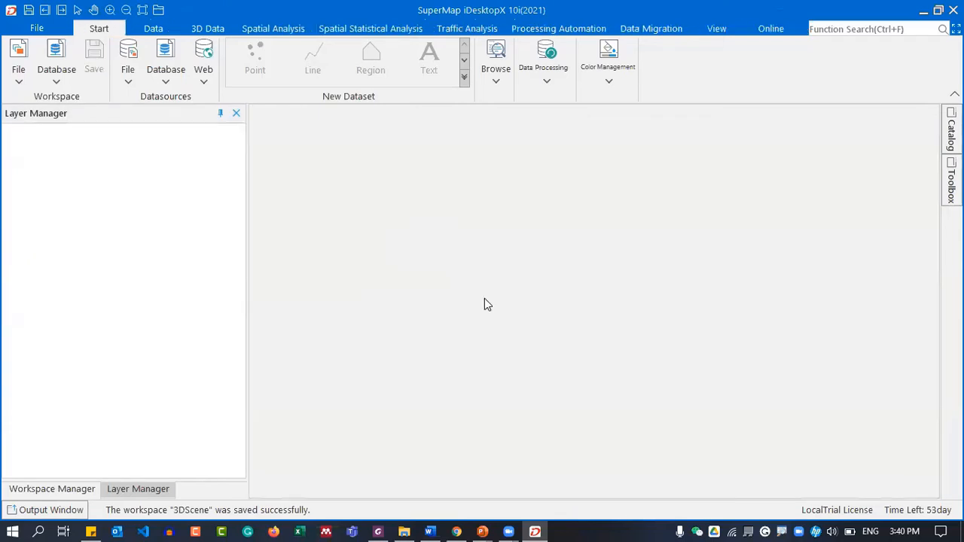
pyautogui.click(236, 114)
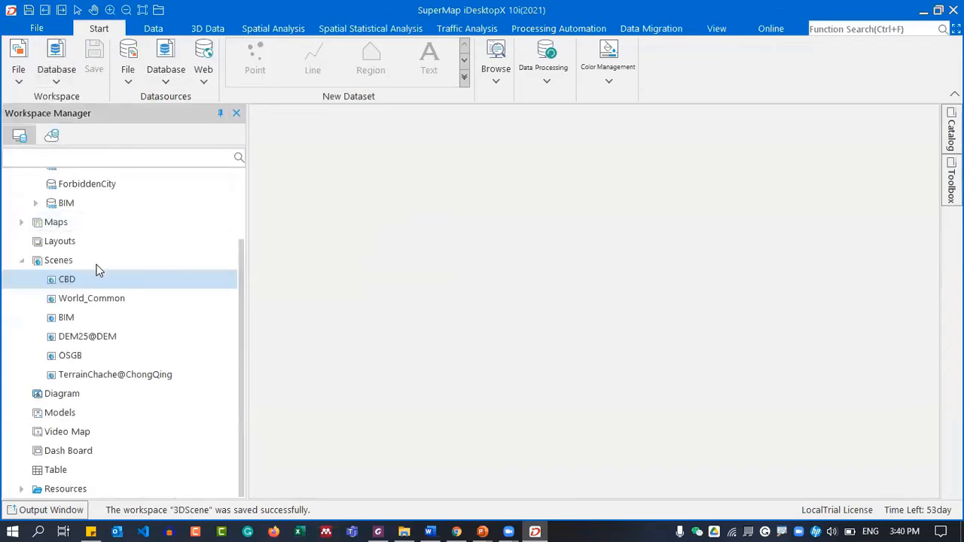
# Close the 3DScene workspace
pyautogui.scroll(2, 62, 260)
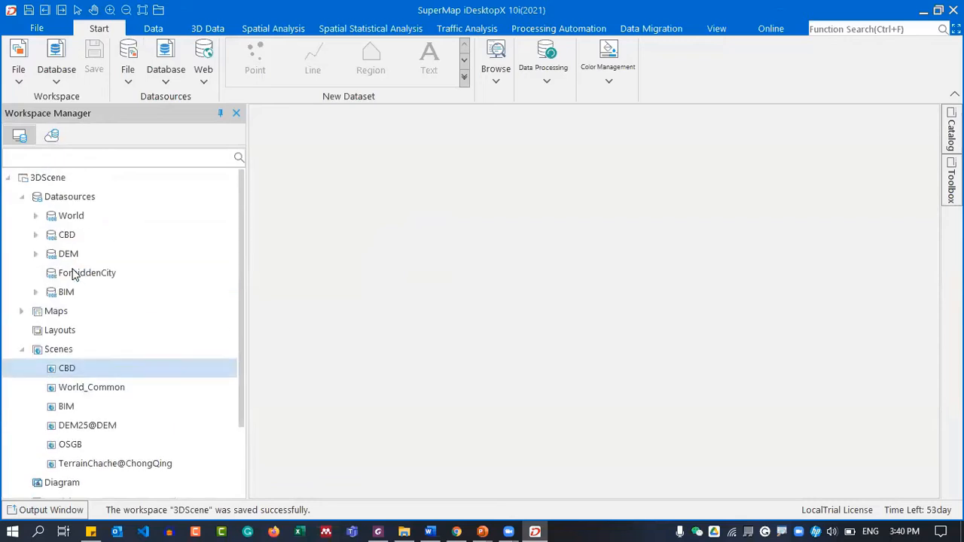
pyautogui.rightClick(58, 180)
pyautogui.click(68, 178)
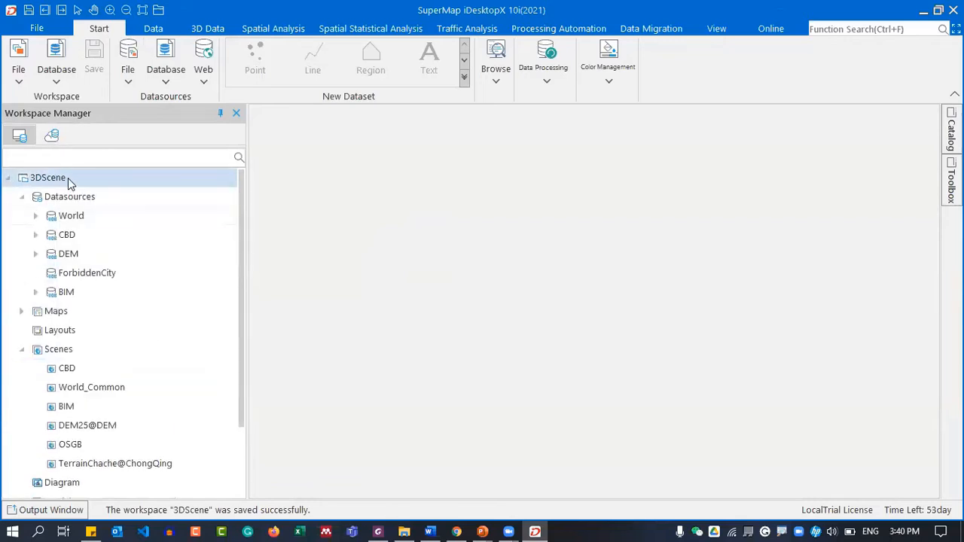
pyautogui.rightClick(67, 176)
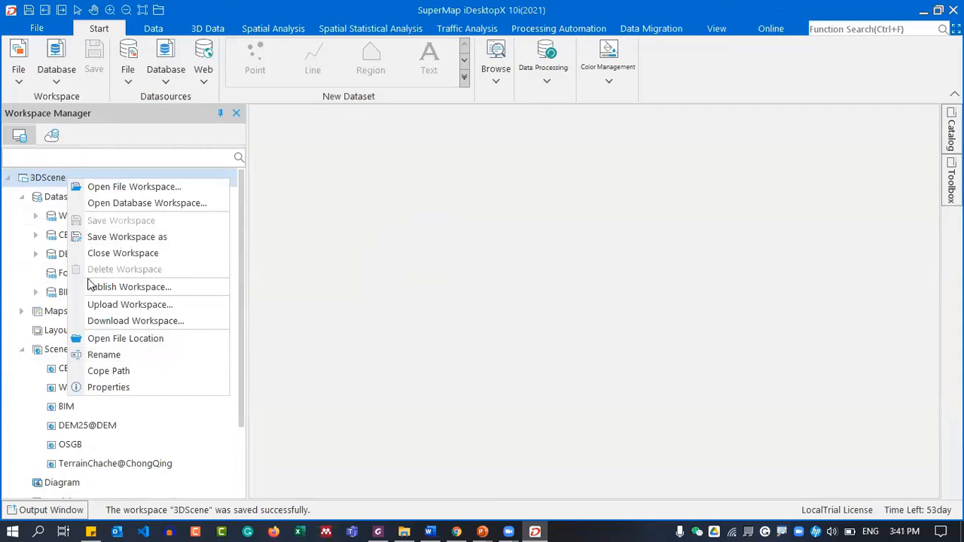
pyautogui.click(122, 254)
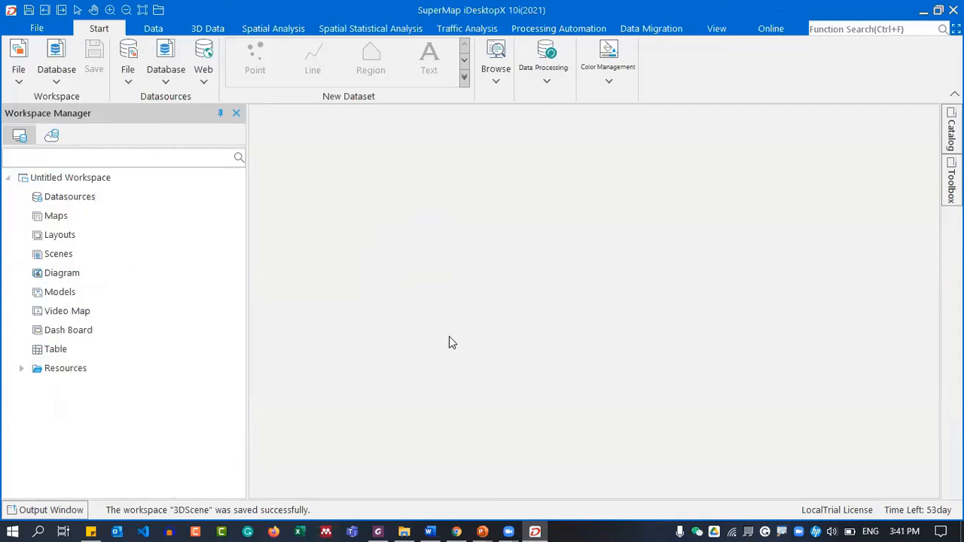
# Load the workspace file 3D ANALYSIS.smwu from the 03-3D Analysis- folder into SuperMap iDesktopX
pyautogui.click(69, 181)
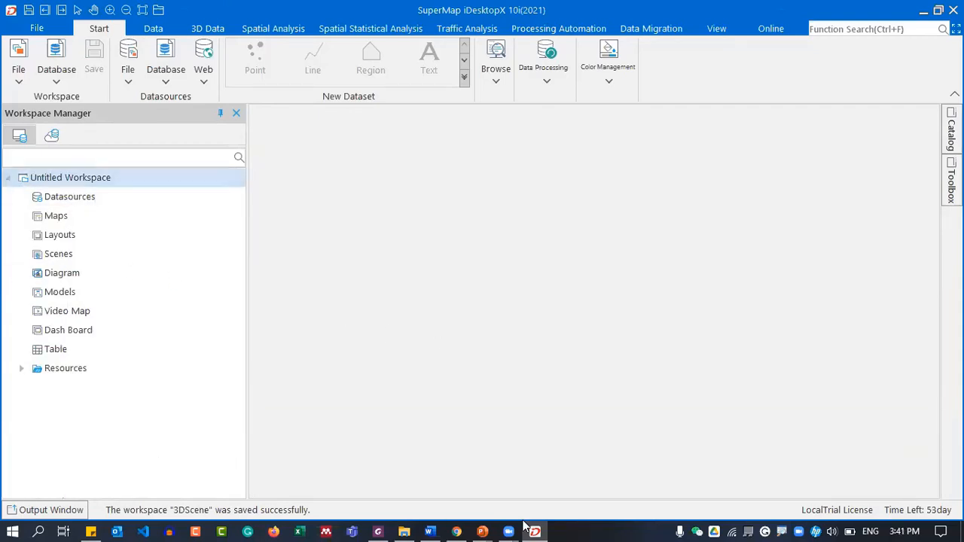
pyautogui.click(403, 532)
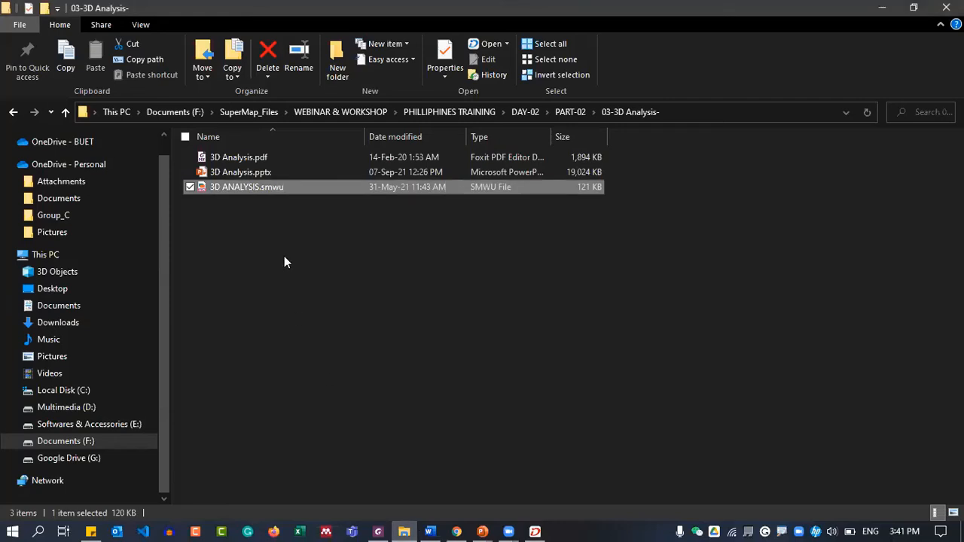
pyautogui.moveTo(286, 194); pyautogui.dragTo(507, 367)
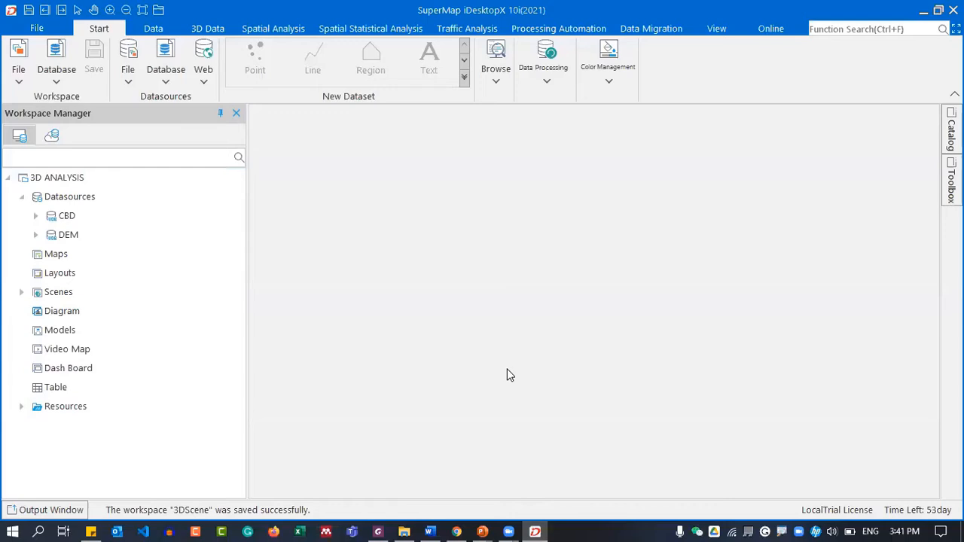
# Open the 3D ANALYSIS@CBD scene from the workspace's scenes and zoom out to show more of the city
pyautogui.click(28, 292)
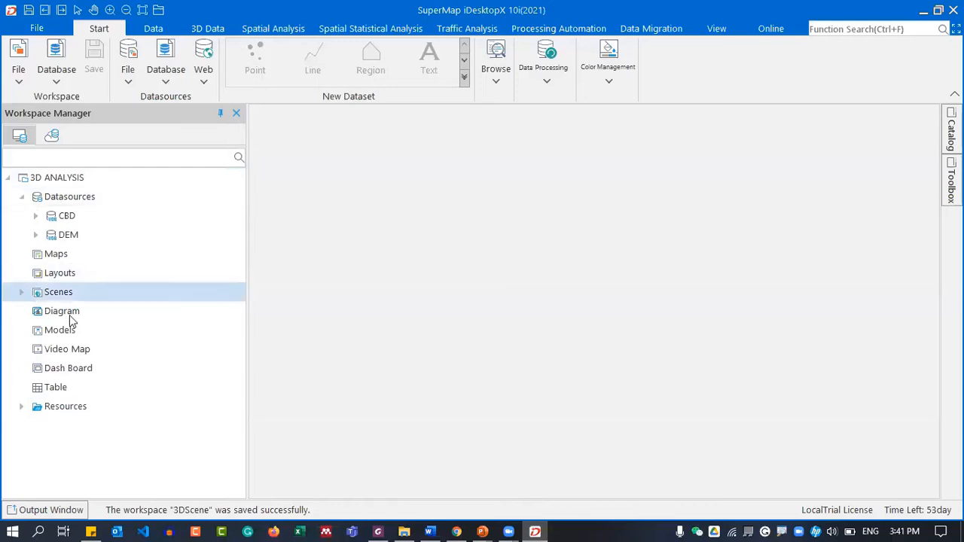
pyautogui.click(22, 293)
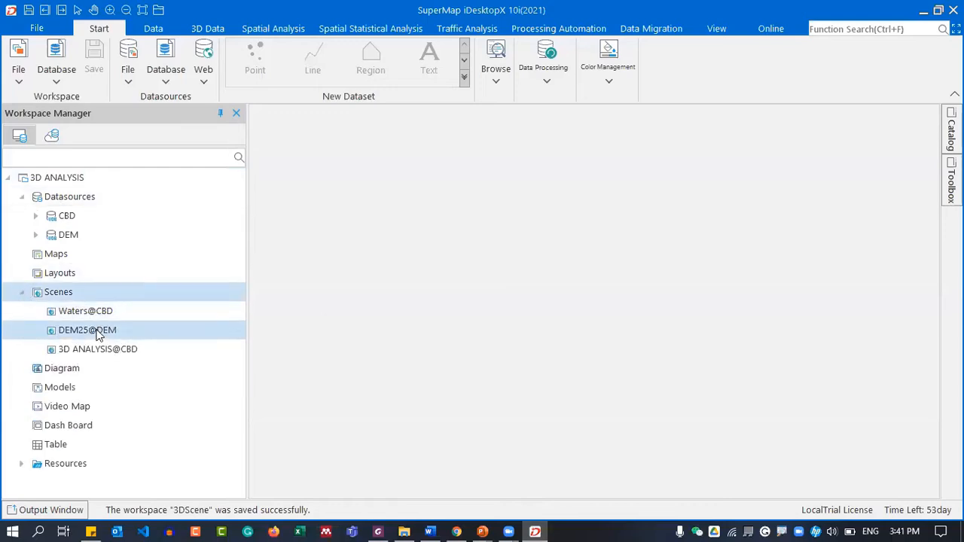
pyautogui.click(96, 332)
pyautogui.click(108, 355)
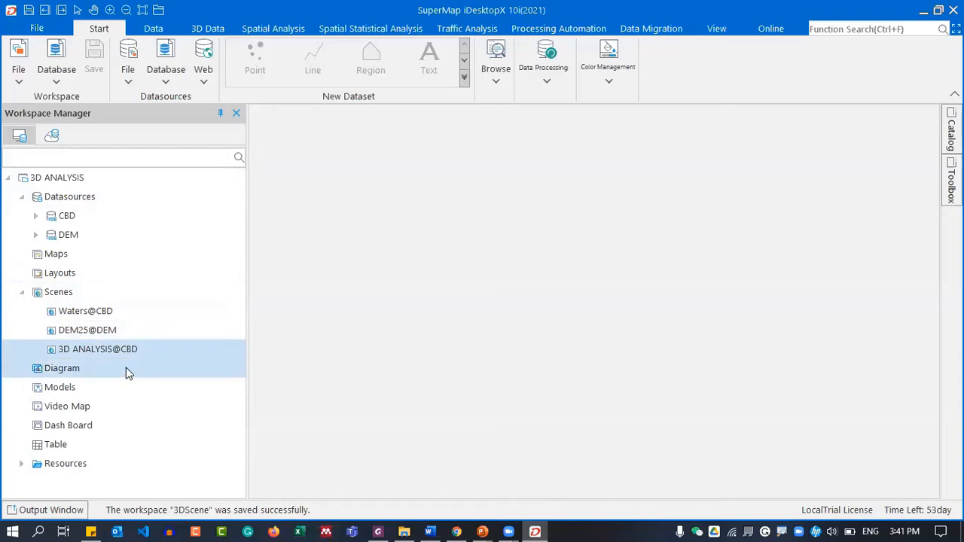
pyautogui.rightClick(129, 351)
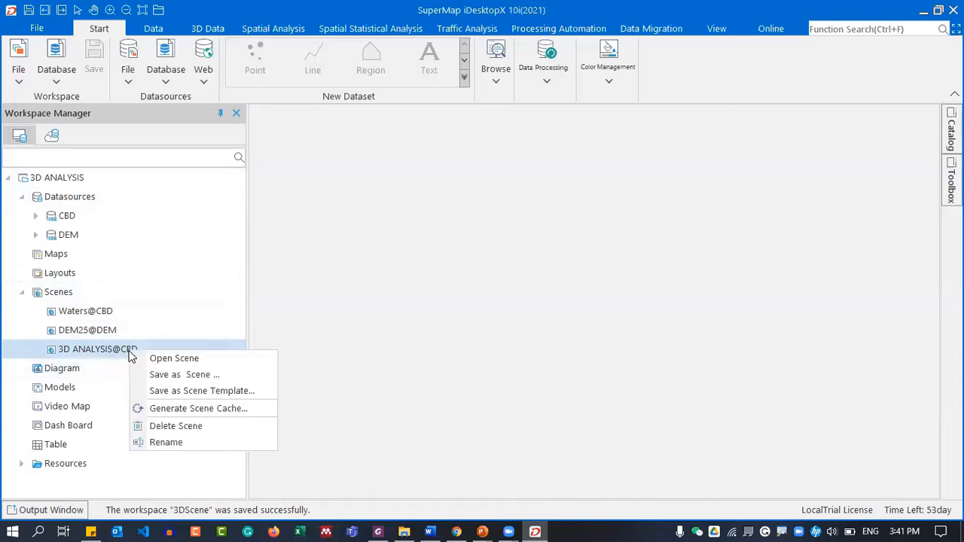
pyautogui.click(180, 360)
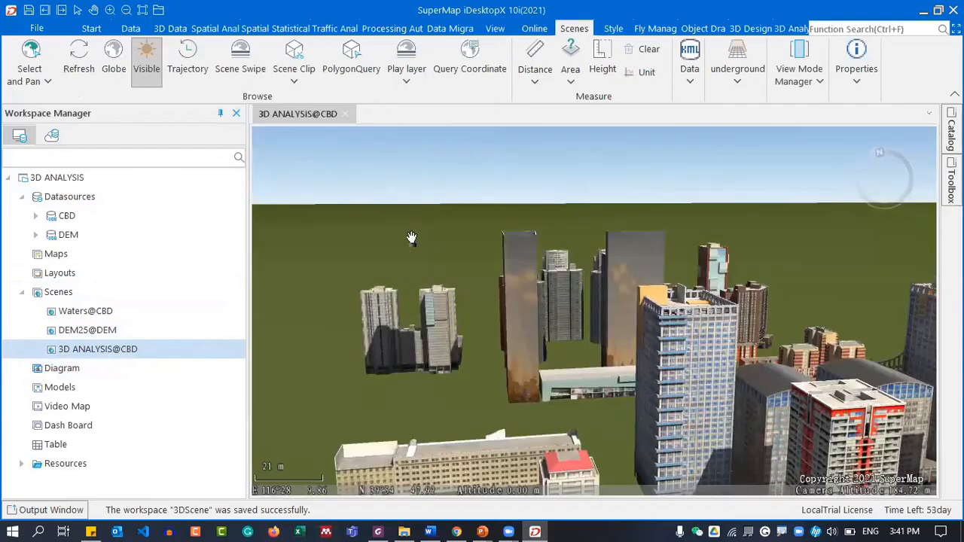
pyautogui.scroll(-3, 502, 253)
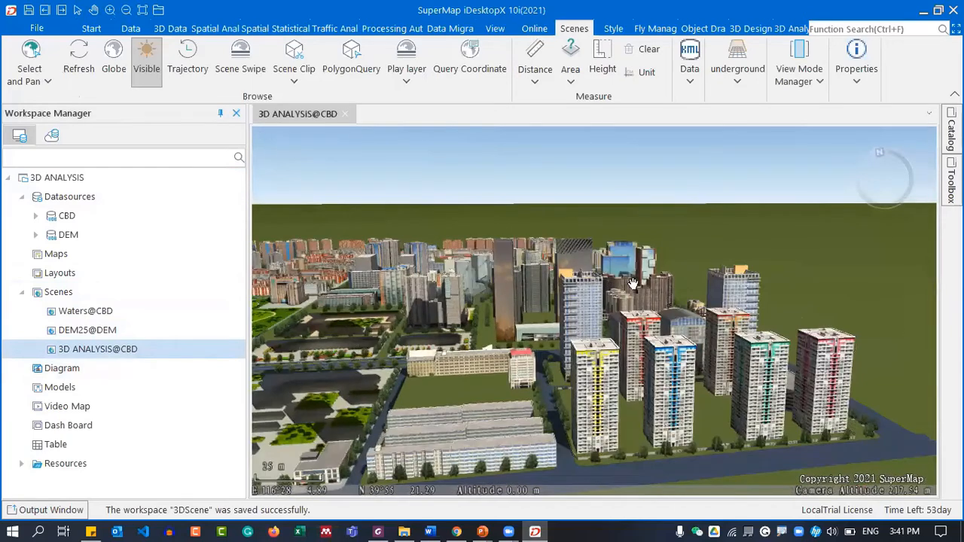
# Examine the whole CBD city model from several directions and heights, including the tall tower and the park lake
pyautogui.scroll(-3, 629, 301)
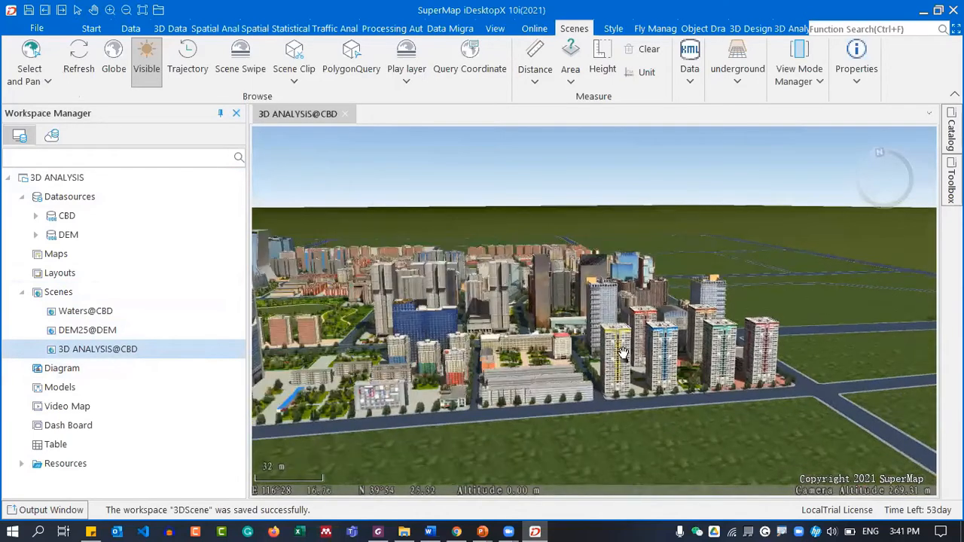
pyautogui.scroll(-2, 622, 353)
pyautogui.scroll(-1, 432, 317)
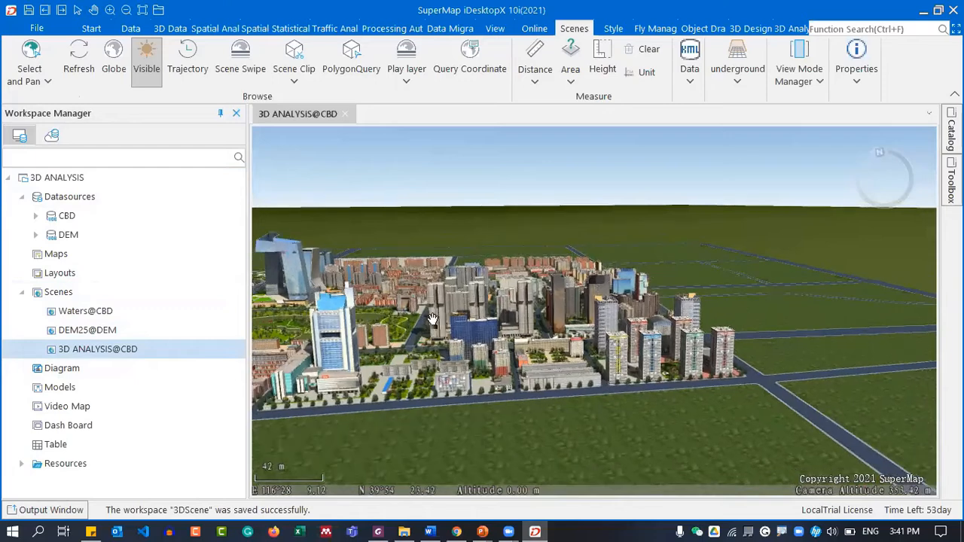
pyautogui.scroll(-1, 588, 381)
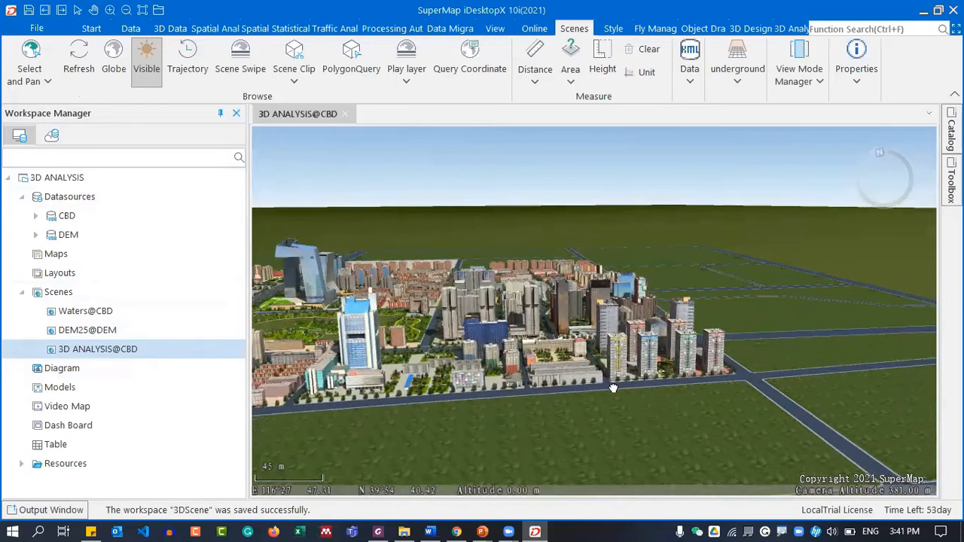
pyautogui.moveTo(631, 391); pyautogui.dragTo(489, 337)
pyautogui.scroll(-5, 490, 309)
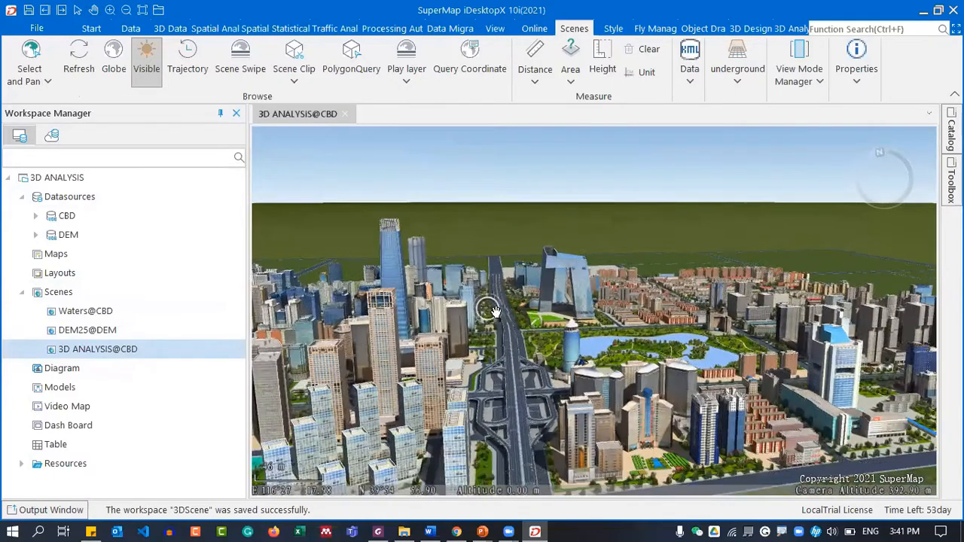
pyautogui.moveTo(493, 310); pyautogui.dragTo(634, 336, button='middle')
pyautogui.moveTo(552, 347); pyautogui.dragTo(468, 267, button='middle')
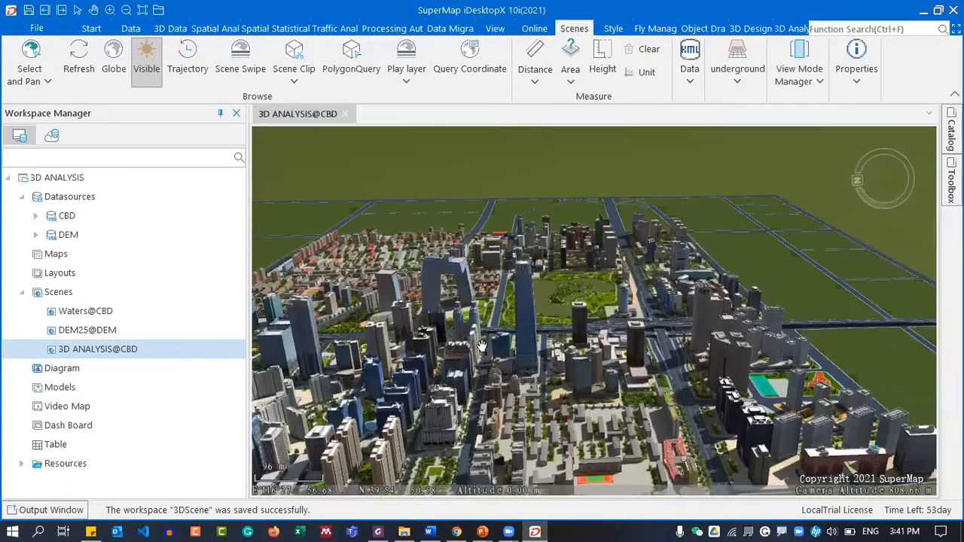
pyautogui.moveTo(545, 360); pyautogui.dragTo(549, 394, button='middle')
pyautogui.scroll(4, 545, 337)
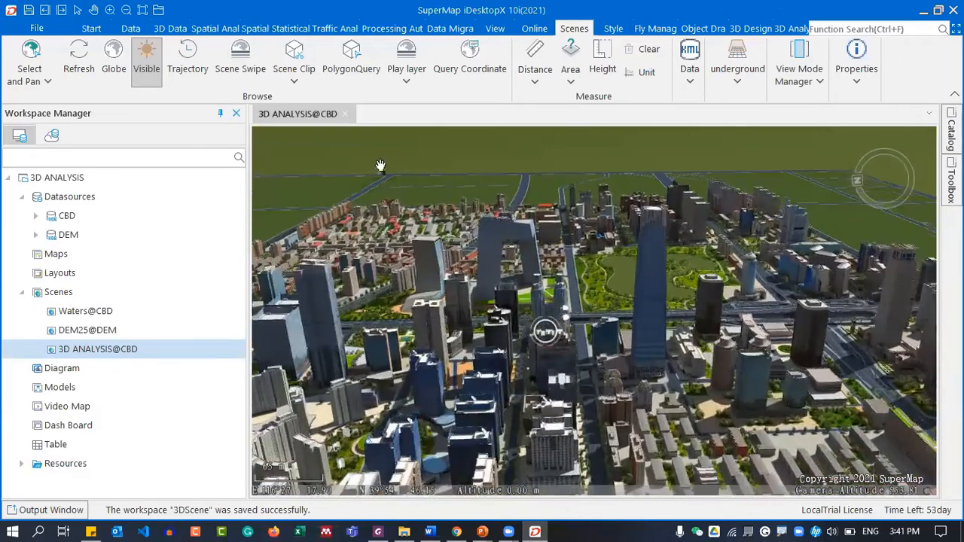
# Bring up the 3D spatial analysis tools and review them from Slope and Aspect Analysis through Skyline Analysis
pyautogui.click(786, 30)
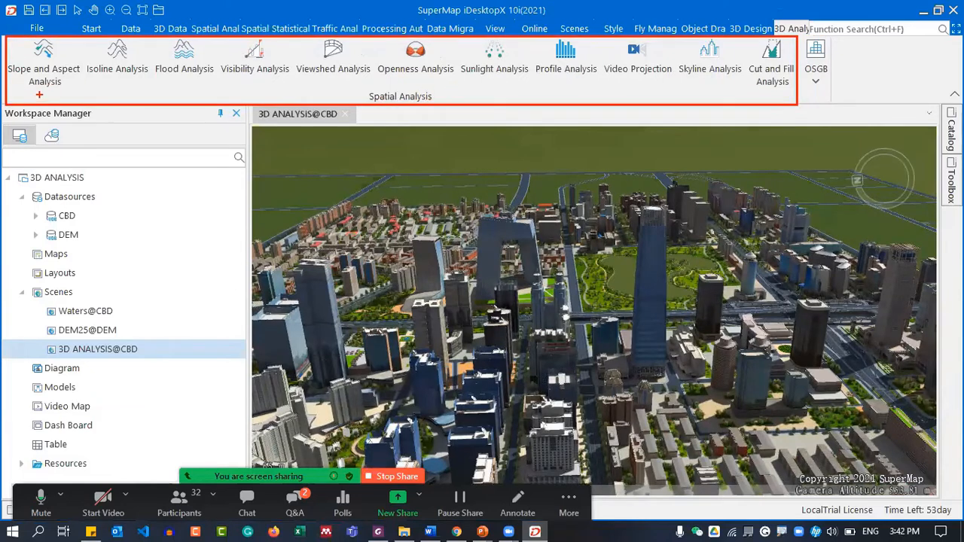
pyautogui.moveTo(13, 41); pyautogui.dragTo(70, 95)
pyautogui.moveTo(86, 41); pyautogui.dragTo(143, 84)
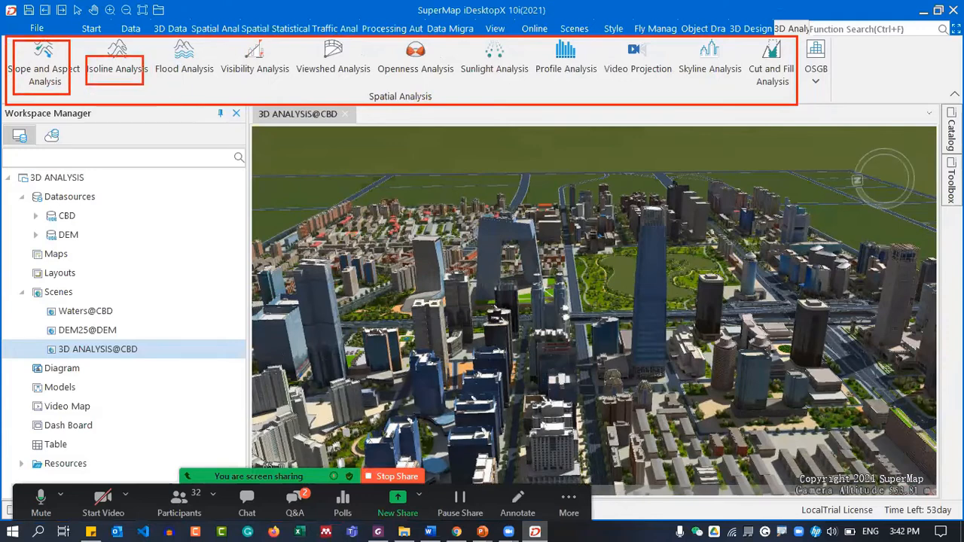
pyautogui.moveTo(147, 51); pyautogui.dragTo(211, 92)
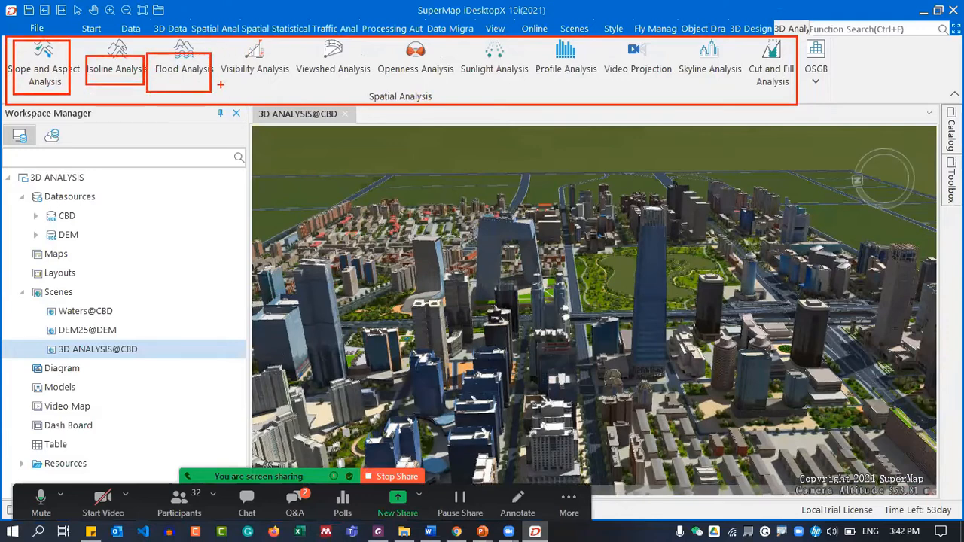
pyautogui.moveTo(214, 39); pyautogui.dragTo(290, 96)
pyautogui.moveTo(303, 52)
pyautogui.mouseDown()
pyautogui.moveTo(387, 103)
pyautogui.moveTo(374, 96)
pyautogui.mouseUp()
pyautogui.moveTo(378, 42)
pyautogui.mouseDown()
pyautogui.moveTo(396, 68)
pyautogui.moveTo(454, 96)
pyautogui.mouseUp()
pyautogui.moveTo(473, 57); pyautogui.dragTo(524, 96)
pyautogui.moveTo(531, 36); pyautogui.dragTo(598, 103)
pyautogui.moveTo(605, 36); pyautogui.dragTo(670, 110)
pyautogui.moveTo(674, 37)
pyautogui.mouseDown()
pyautogui.moveTo(723, 97)
pyautogui.moveTo(741, 102)
pyautogui.mouseUp()
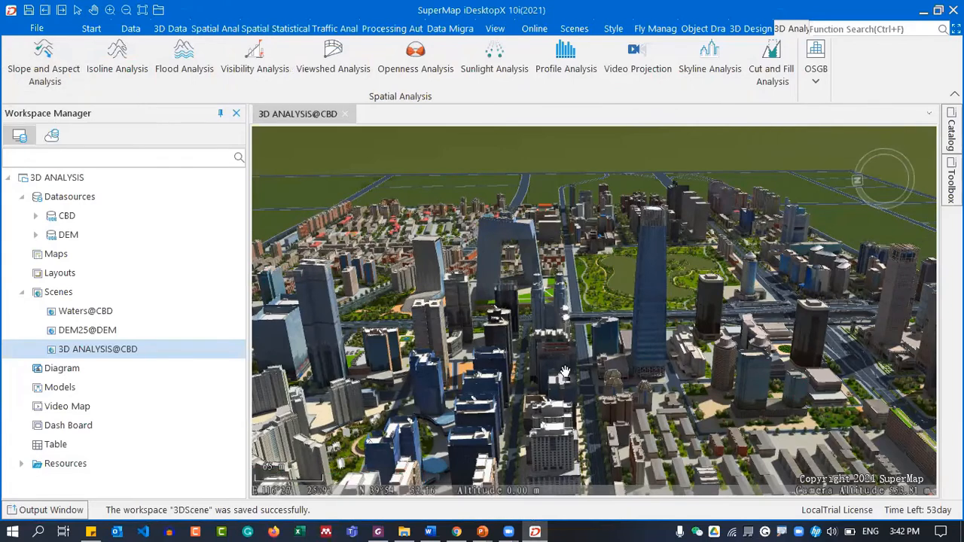
# Open Visibility Analysis for the 3D ANALYSIS@CBD scene and widen the 3D Spatial Analysis pane
pyautogui.scroll(3, 691, 372)
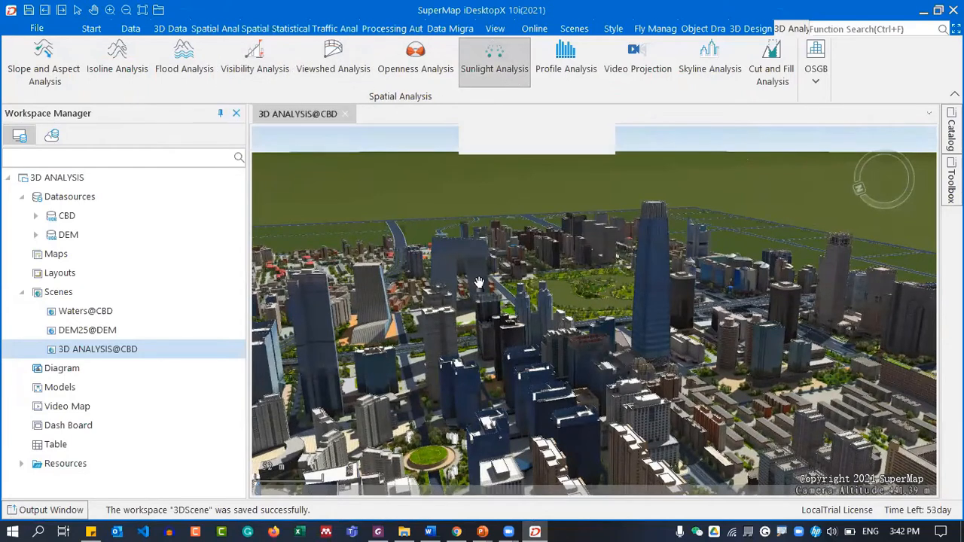
pyautogui.scroll(-1, 616, 277)
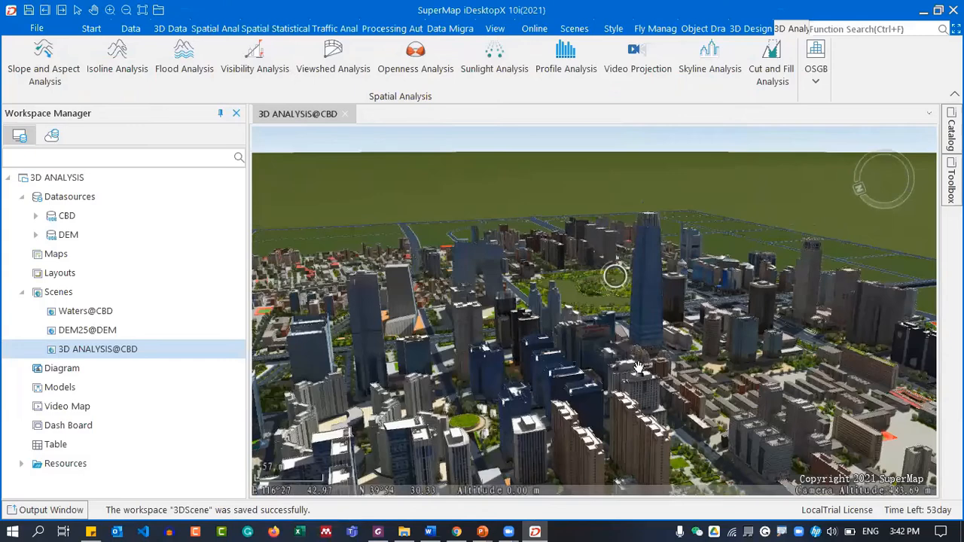
pyautogui.moveTo(584, 376); pyautogui.dragTo(578, 329, button='middle')
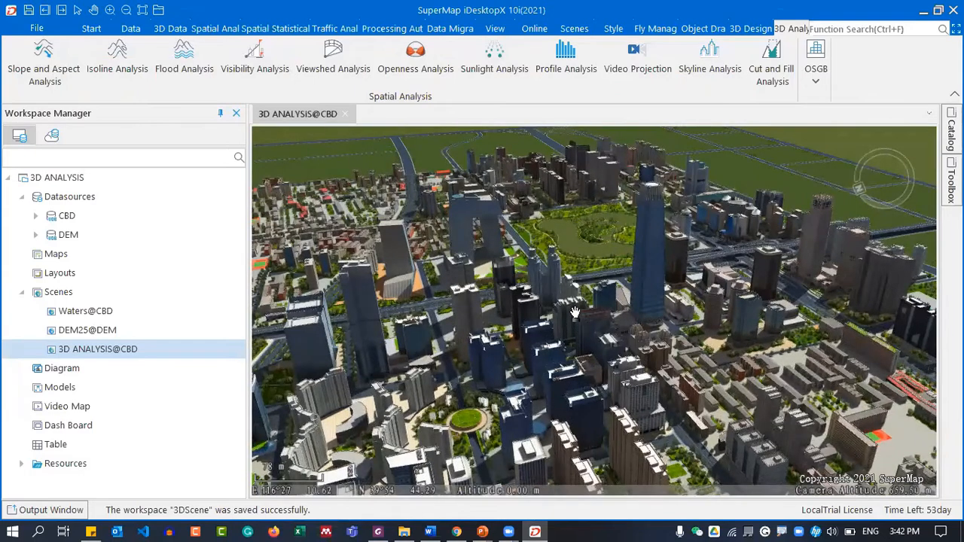
pyautogui.scroll(1, 570, 307)
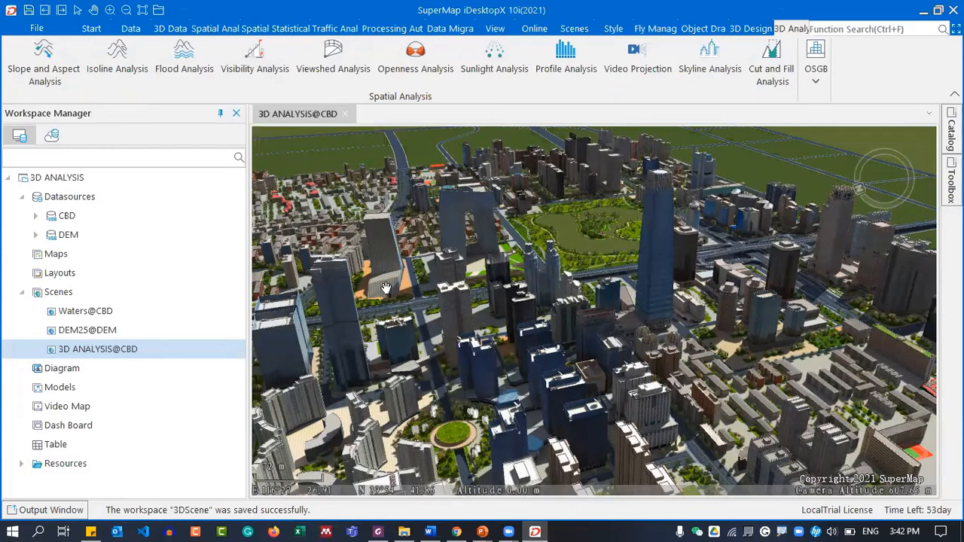
pyautogui.scroll(-1, 314, 274)
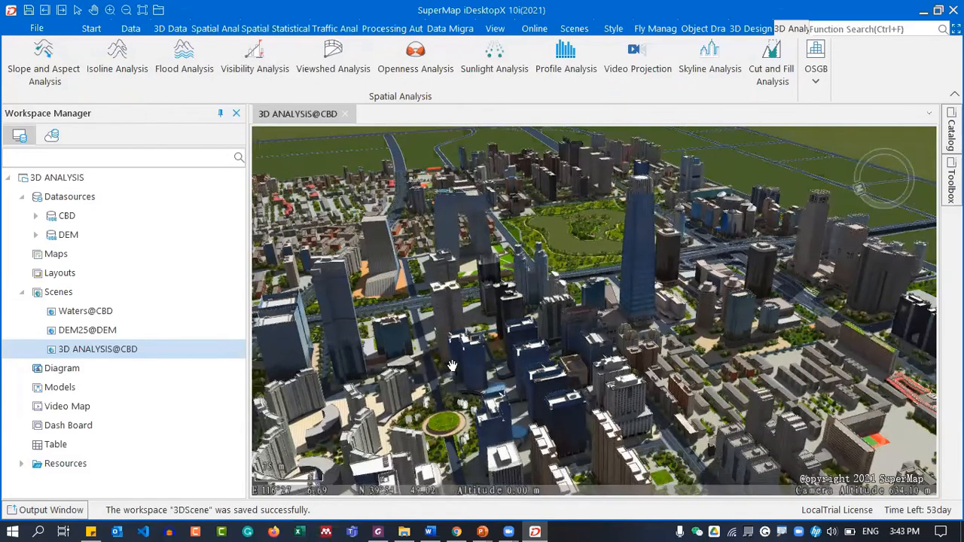
pyautogui.scroll(-1, 416, 336)
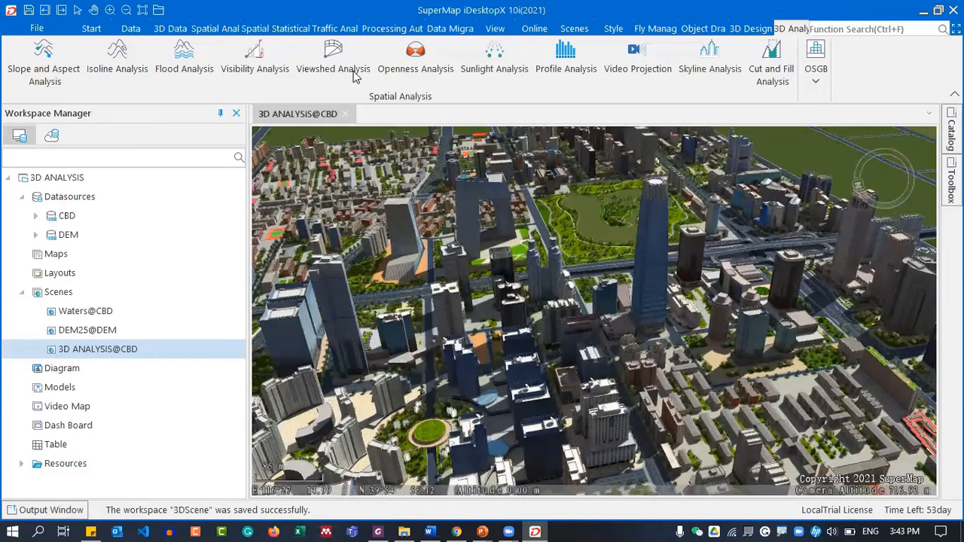
pyautogui.click(255, 66)
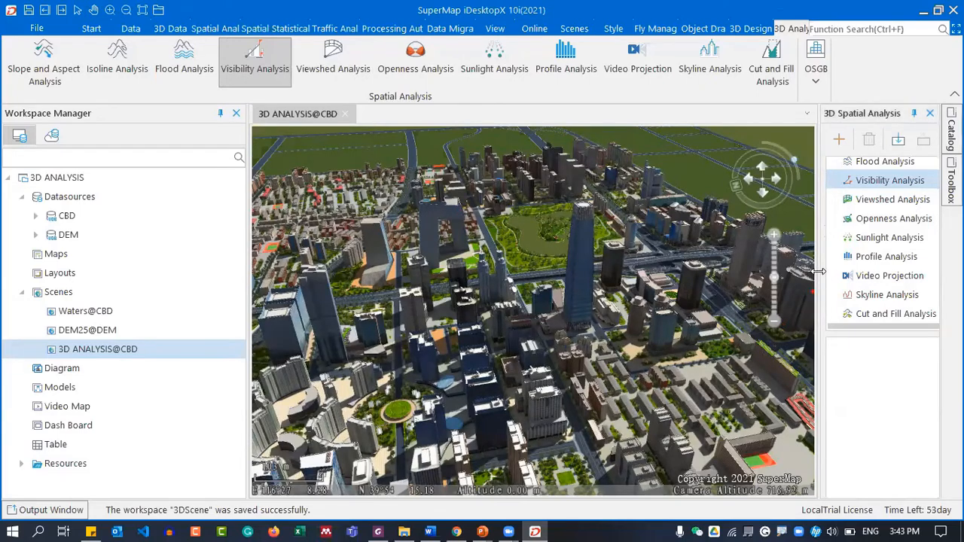
pyautogui.moveTo(764, 265); pyautogui.dragTo(761, 262)
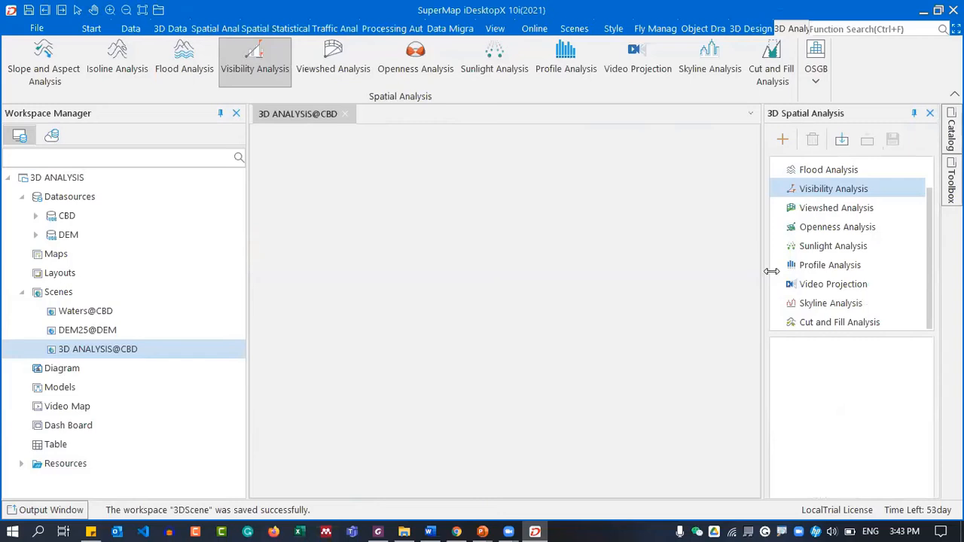
pyautogui.scroll(1, 848, 247)
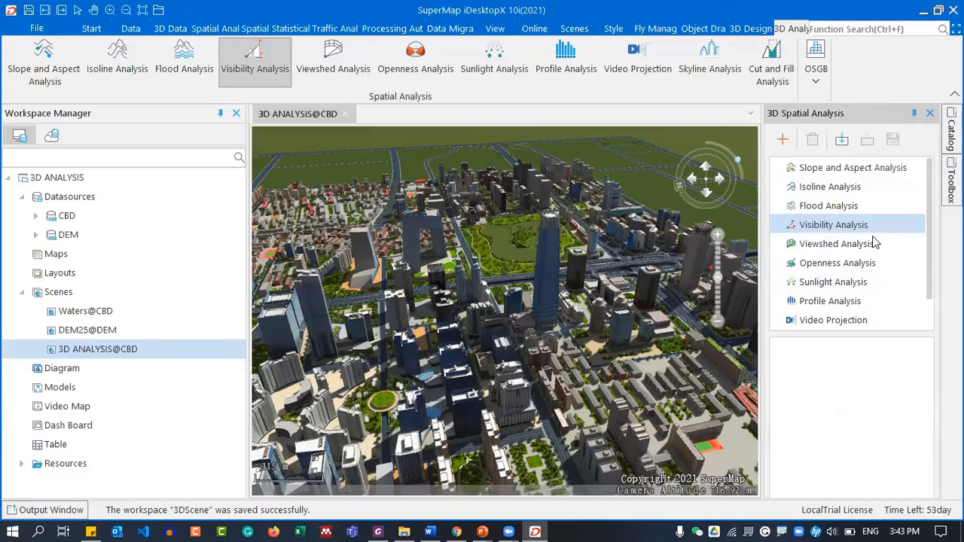
# Add a visibility analysis with its observer point near the top of the tall tower by the lake, at about 319 m
pyautogui.click(783, 142)
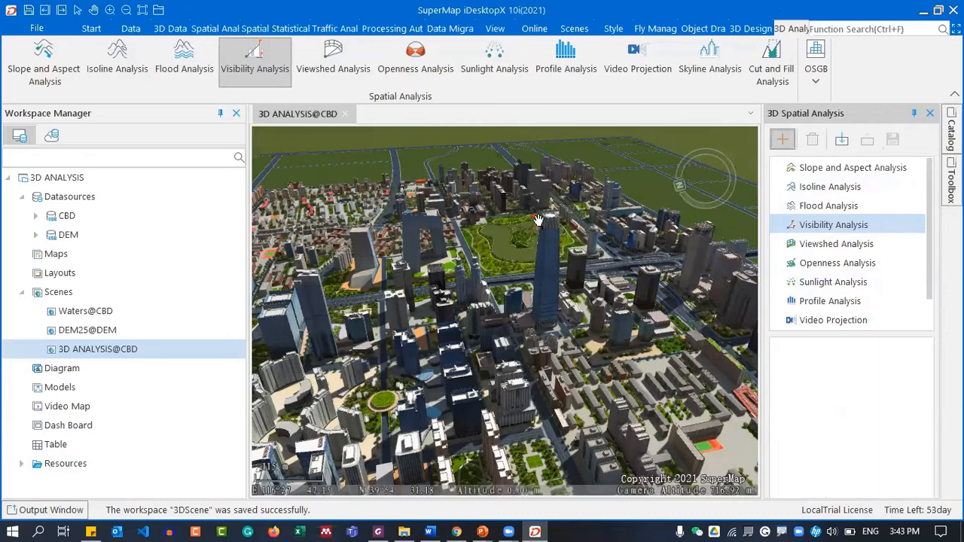
pyautogui.scroll(5, 535, 215)
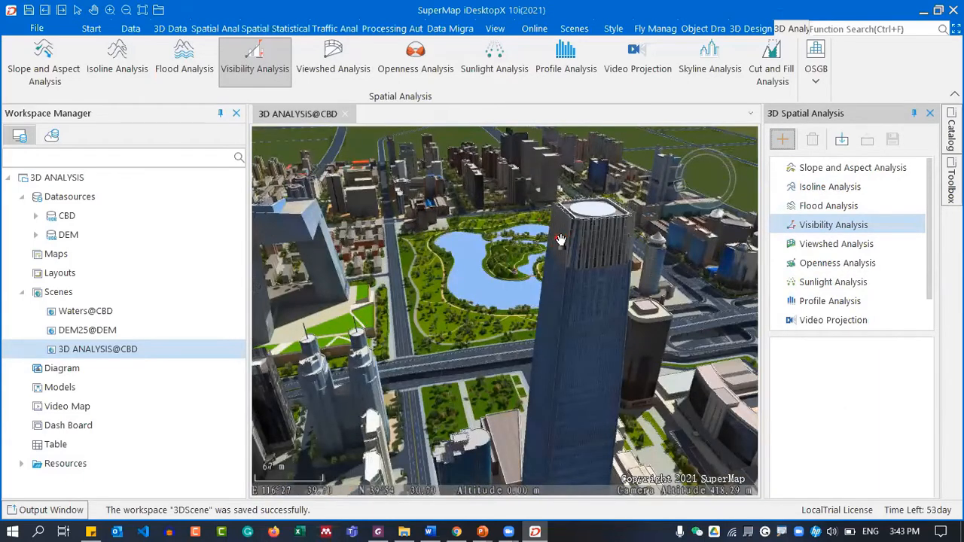
pyautogui.click(560, 240)
pyautogui.scroll(-1, 551, 206)
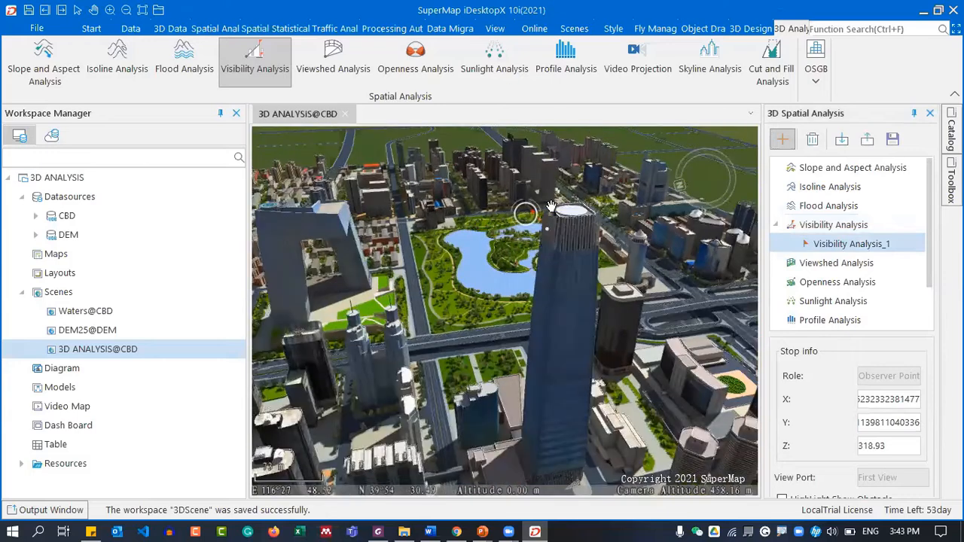
# Place seven target points on the streets and buildings around the tower and finish the visibility analysis
pyautogui.scroll(-1, 551, 205)
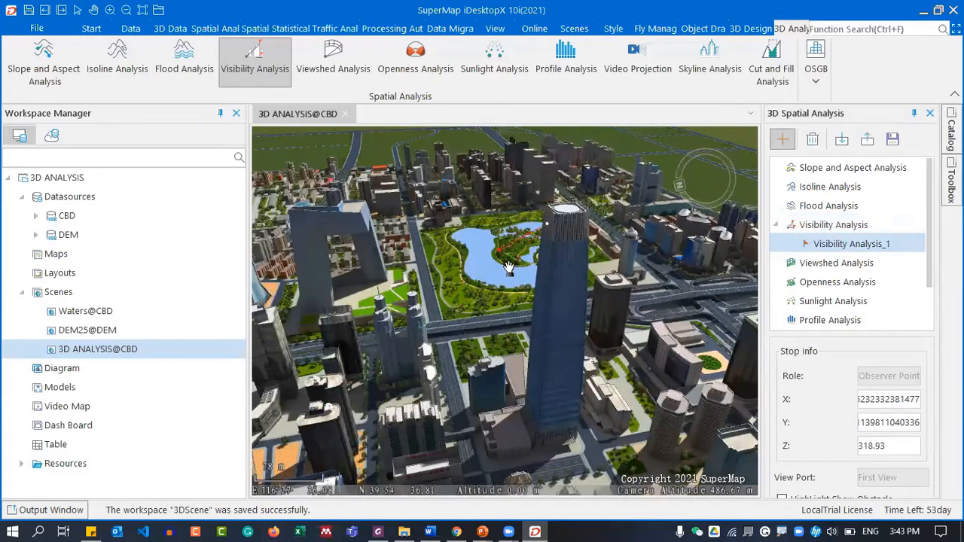
pyautogui.scroll(-1, 509, 267)
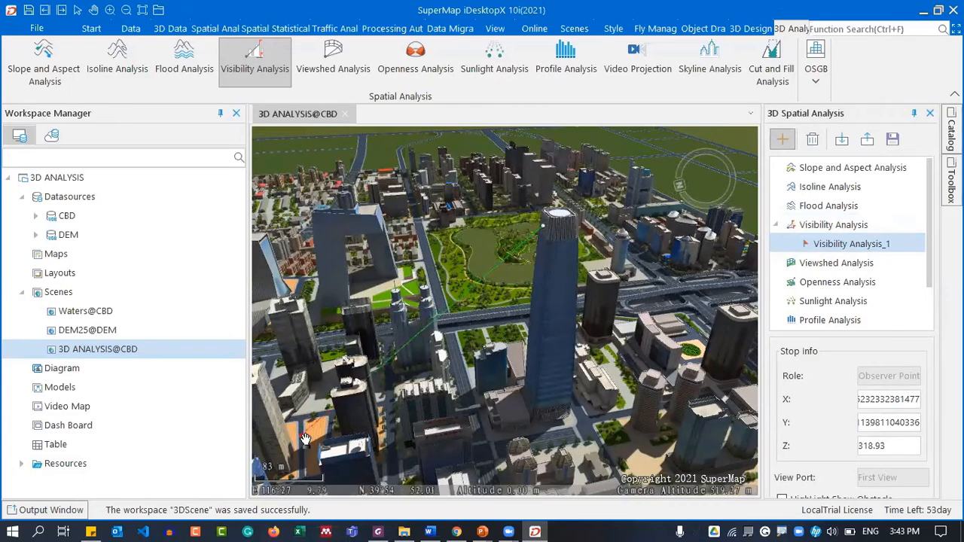
pyautogui.click(306, 440)
pyautogui.scroll(-1, 419, 299)
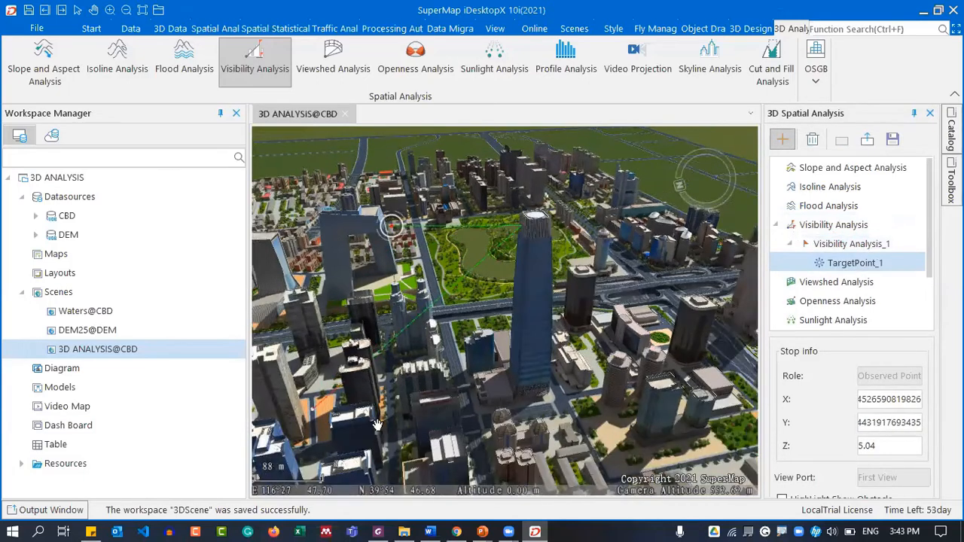
pyautogui.click(326, 452)
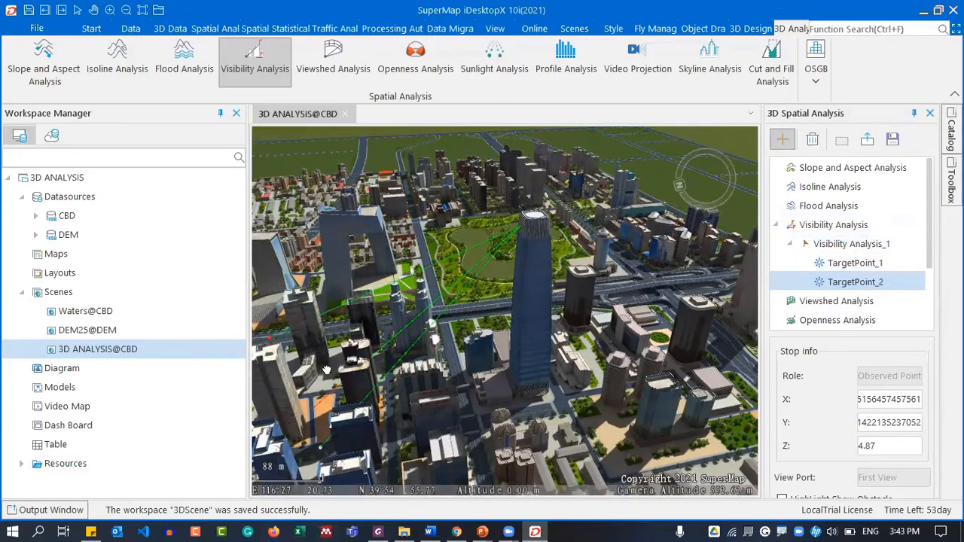
pyautogui.click(367, 383)
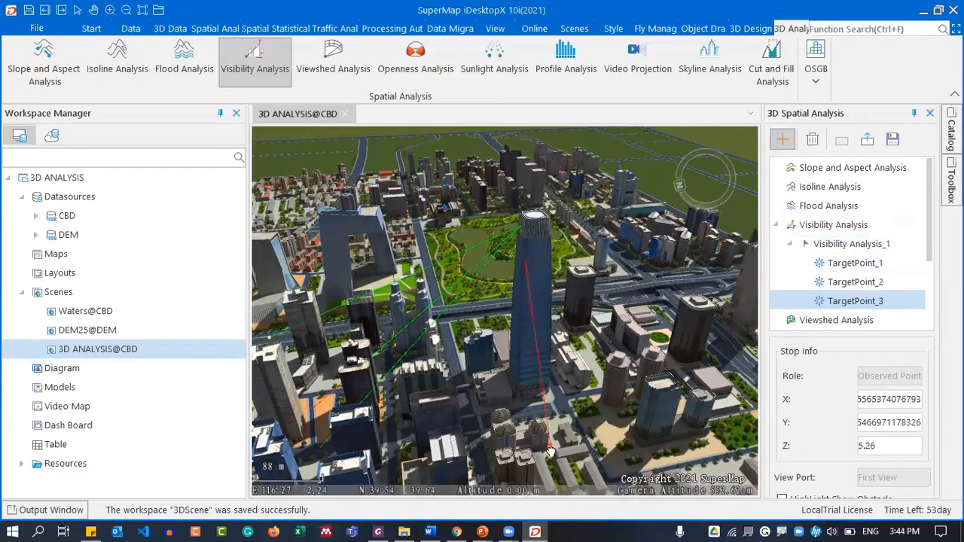
pyautogui.click(491, 464)
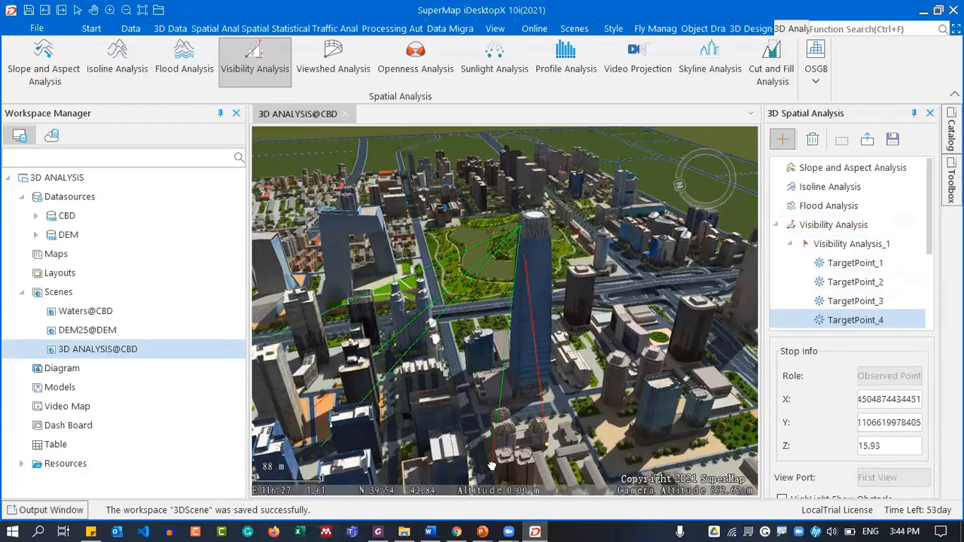
pyautogui.click(491, 464)
pyautogui.click(452, 308)
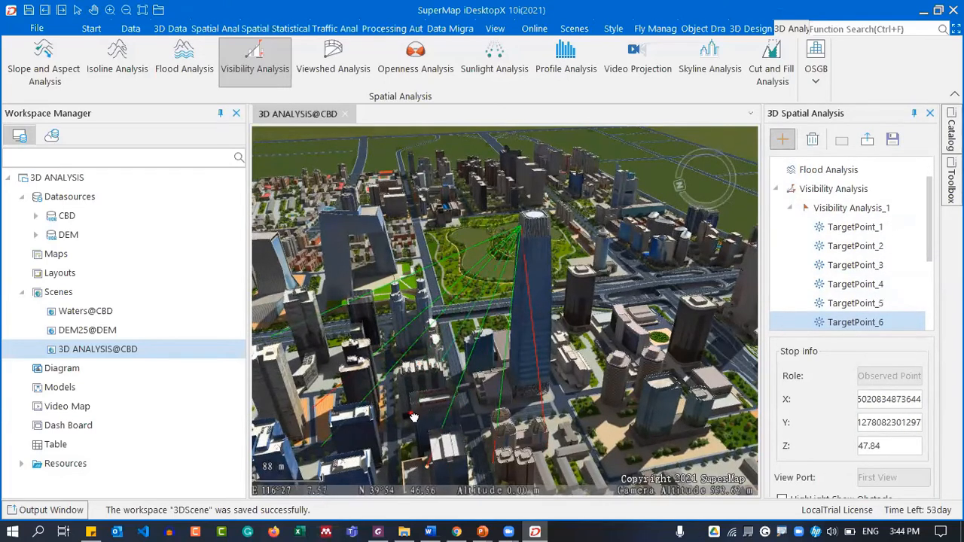
pyautogui.click(426, 449)
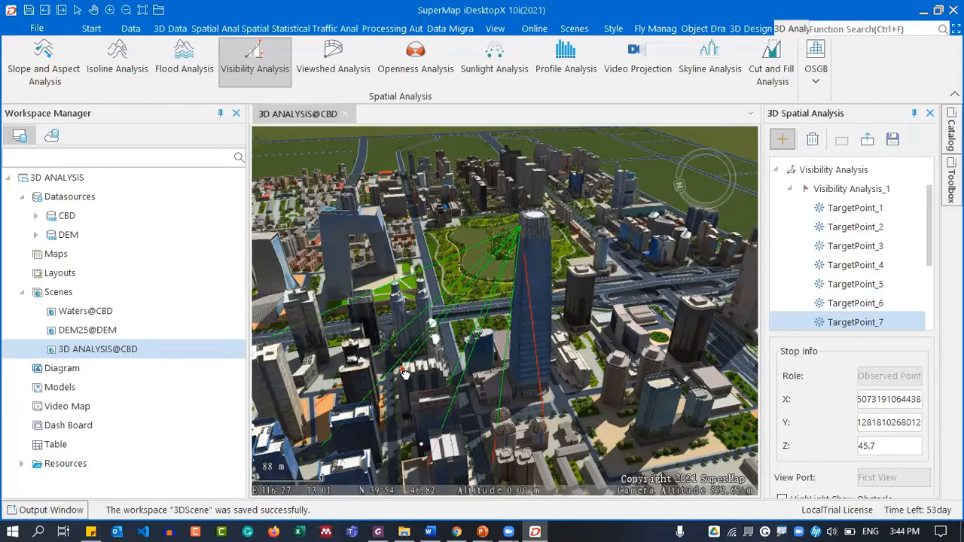
pyautogui.rightClick(539, 343)
# Examine the sight lines from the tower's observer point to the target points from several angles
pyautogui.scroll(-1, 597, 217)
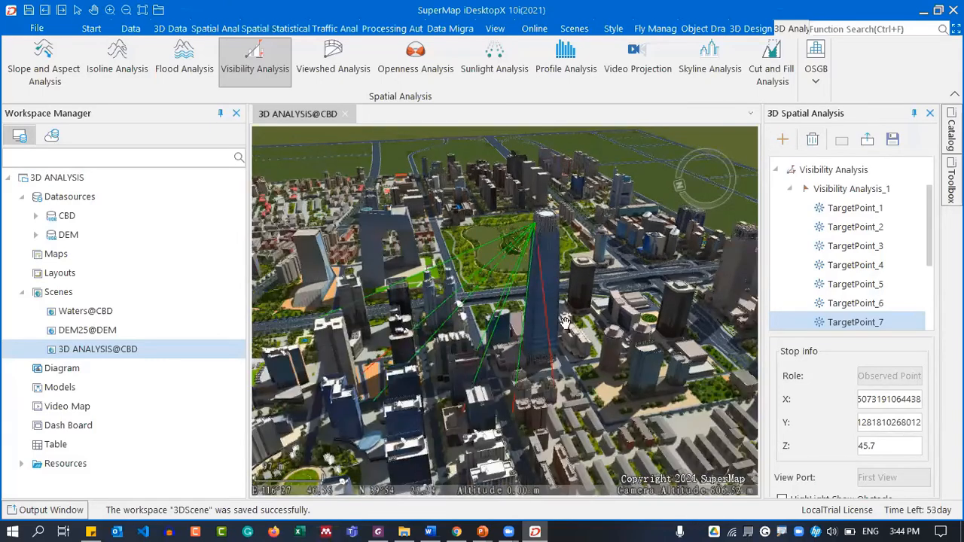
pyautogui.moveTo(514, 370); pyautogui.dragTo(450, 290, button='middle')
pyautogui.scroll(2, 476, 374)
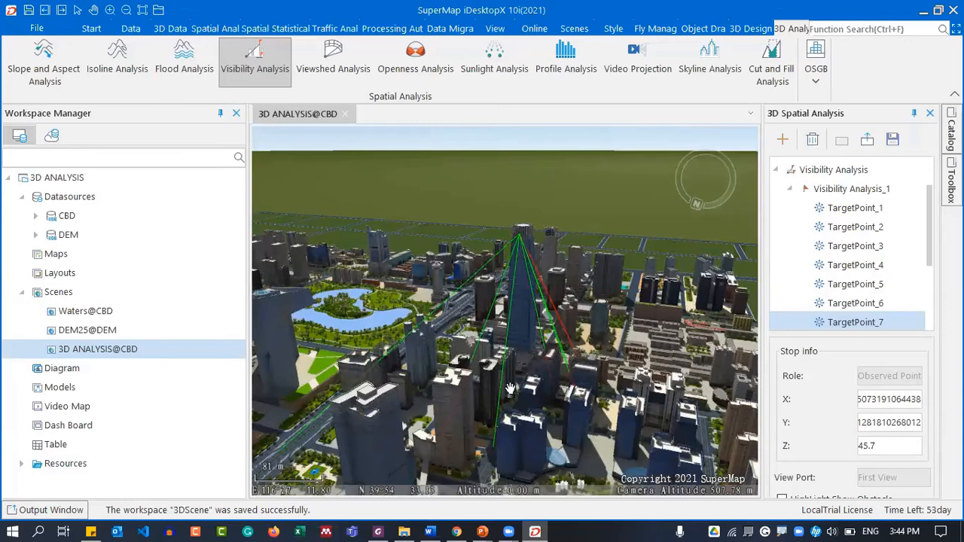
pyautogui.moveTo(521, 359); pyautogui.dragTo(602, 326, button='middle')
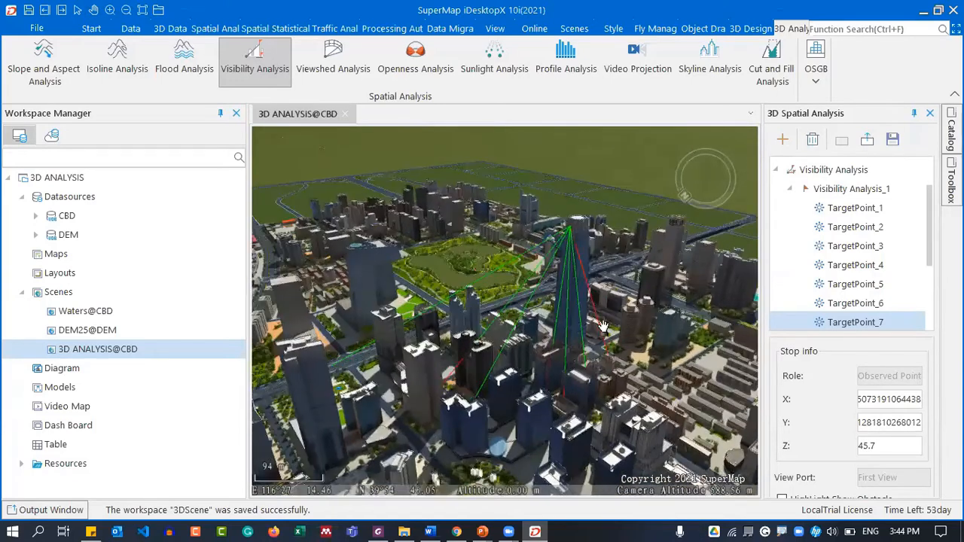
pyautogui.scroll(1, 601, 319)
pyautogui.scroll(1, 569, 268)
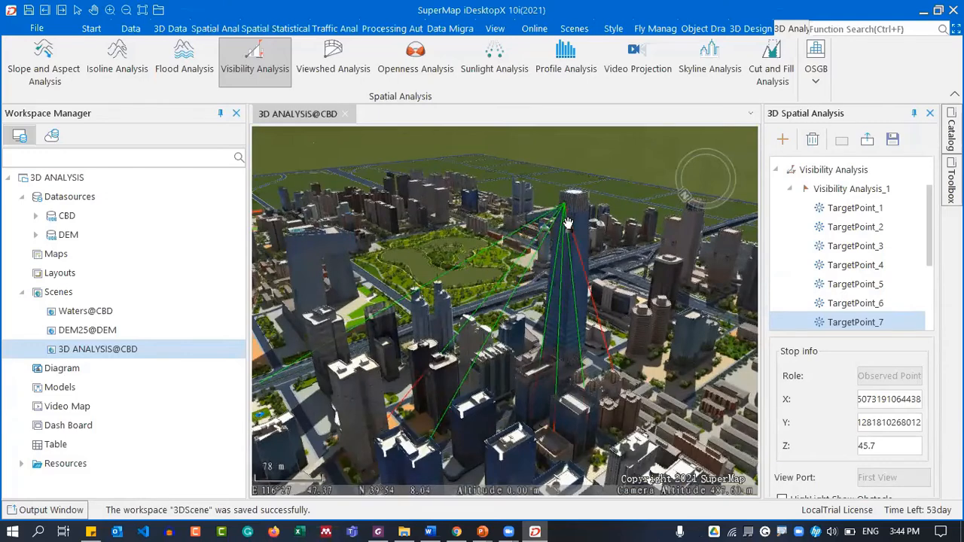
pyautogui.scroll(-1, 581, 200)
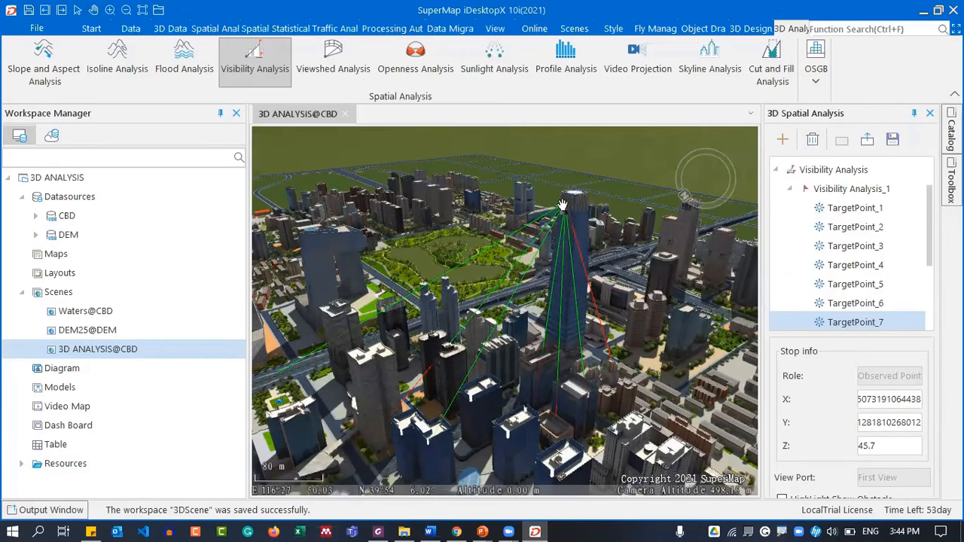
# Examine the sight lines close up at the tower's observer point and from farther out over the surrounding city
pyautogui.scroll(5, 561, 203)
pyautogui.moveTo(658, 278); pyautogui.dragTo(599, 309, button='middle')
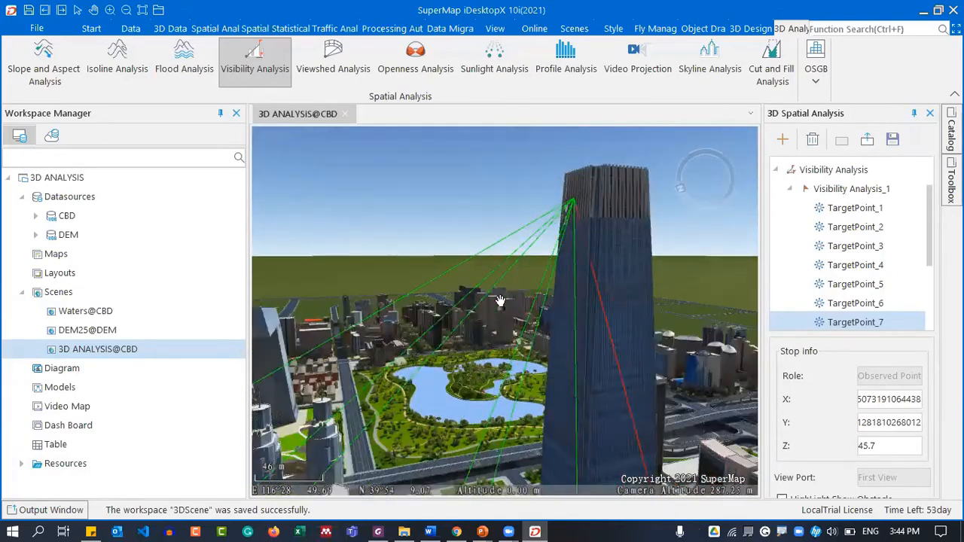
pyautogui.moveTo(426, 314); pyautogui.dragTo(328, 273, button='middle')
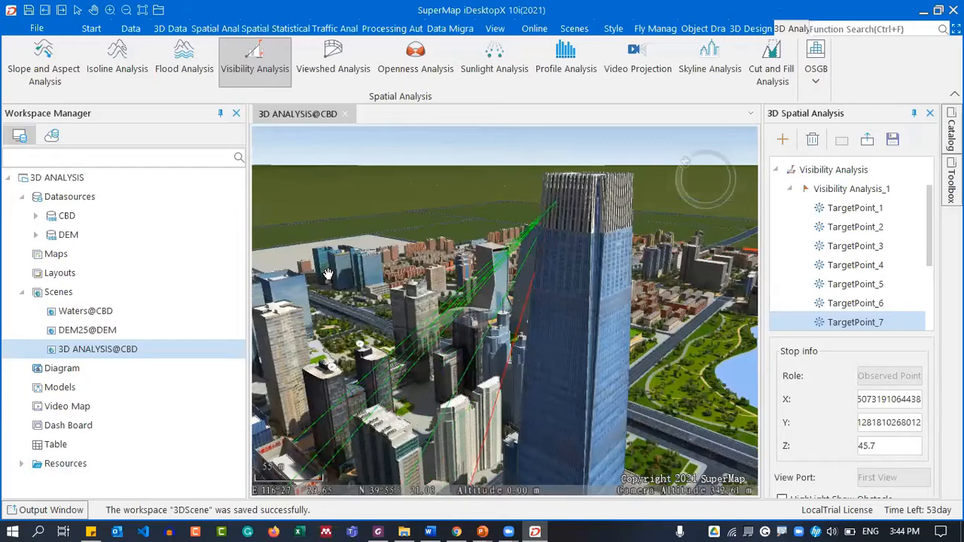
pyautogui.moveTo(354, 303); pyautogui.dragTo(522, 223, button='middle')
pyautogui.scroll(-4, 519, 227)
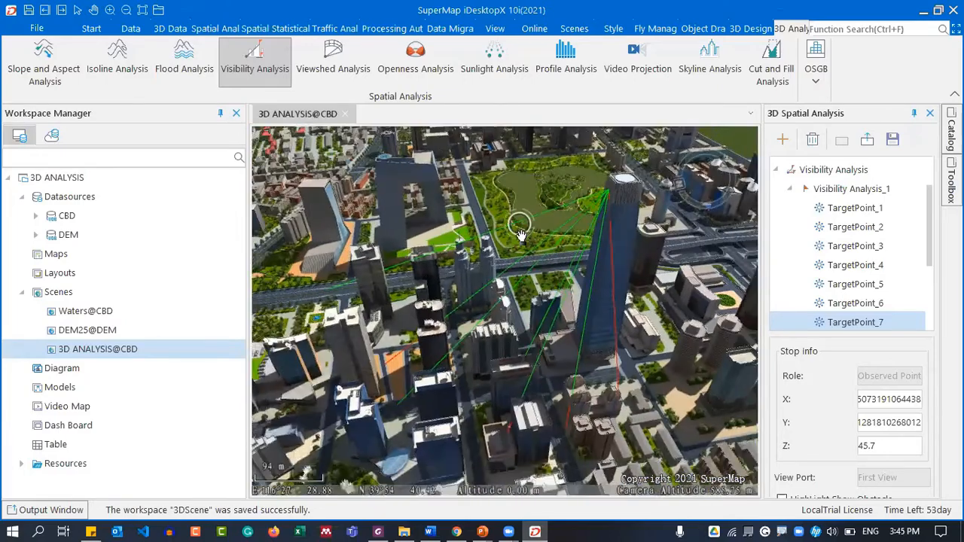
pyautogui.moveTo(485, 369); pyautogui.dragTo(533, 388, button='middle')
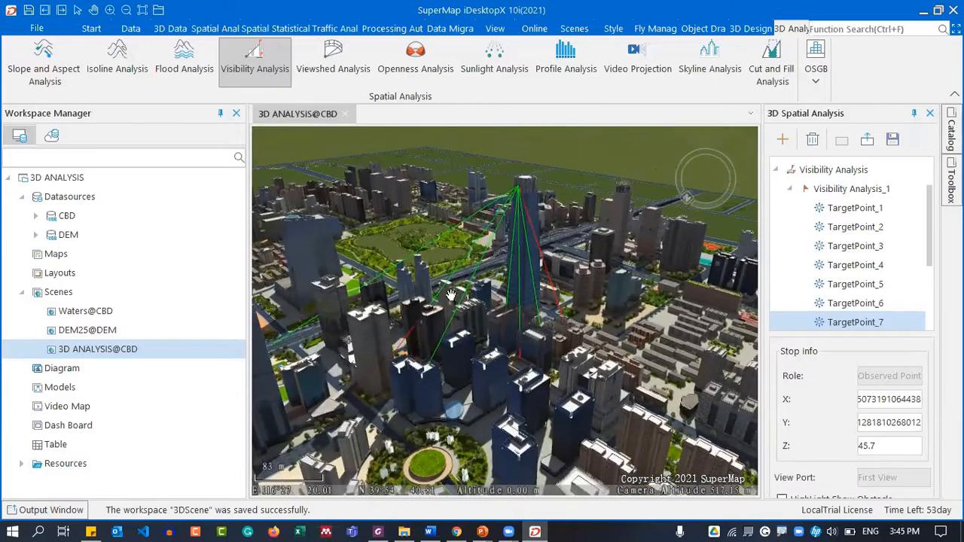
pyautogui.moveTo(538, 348); pyautogui.dragTo(461, 311, button='middle')
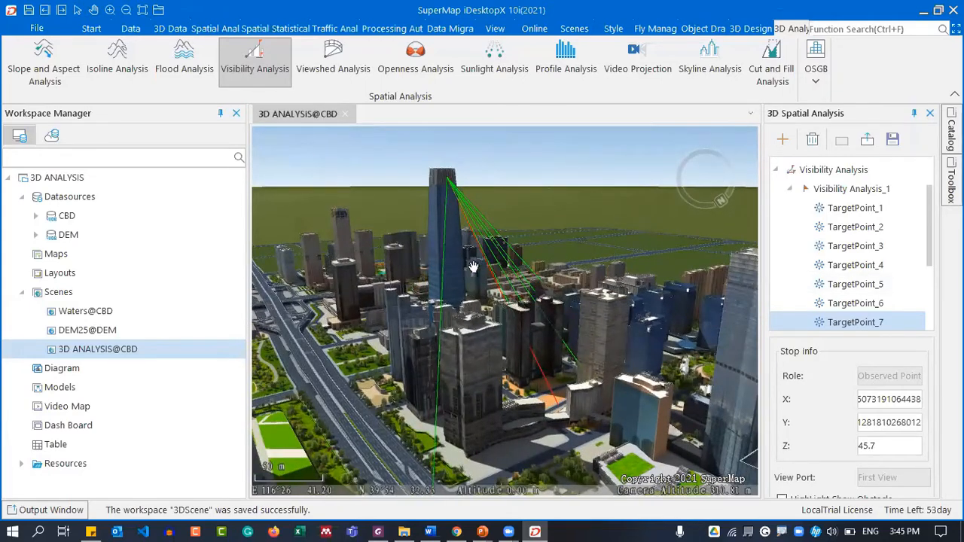
pyautogui.scroll(-3, 546, 258)
pyautogui.scroll(-4, 361, 211)
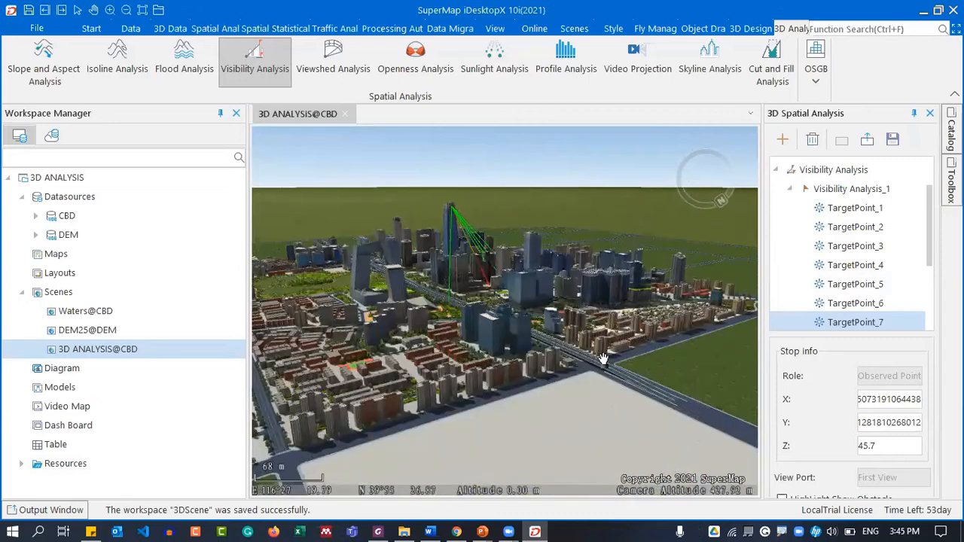
# Add a viewshed analysis with its viewer on the main road at Z about 14.65, aimed along the road at azimuth about -177.9
pyautogui.scroll(4, 603, 358)
pyautogui.moveTo(534, 352); pyautogui.dragTo(434, 344, button='middle')
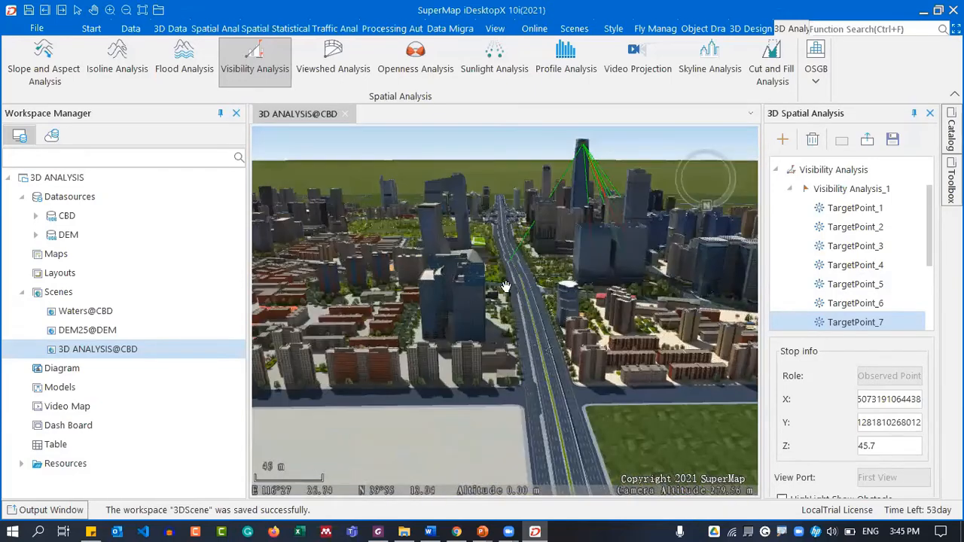
pyautogui.moveTo(448, 288); pyautogui.dragTo(443, 263)
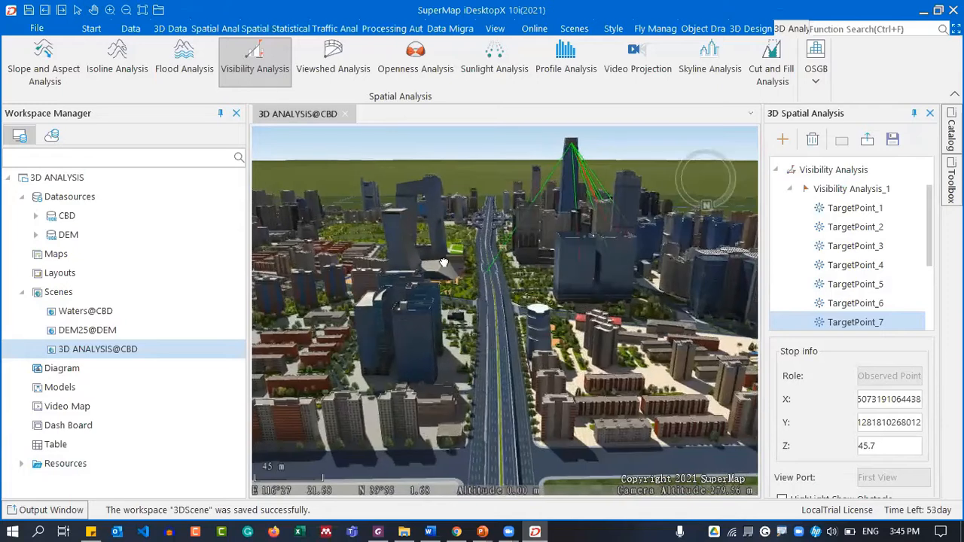
pyautogui.click(324, 67)
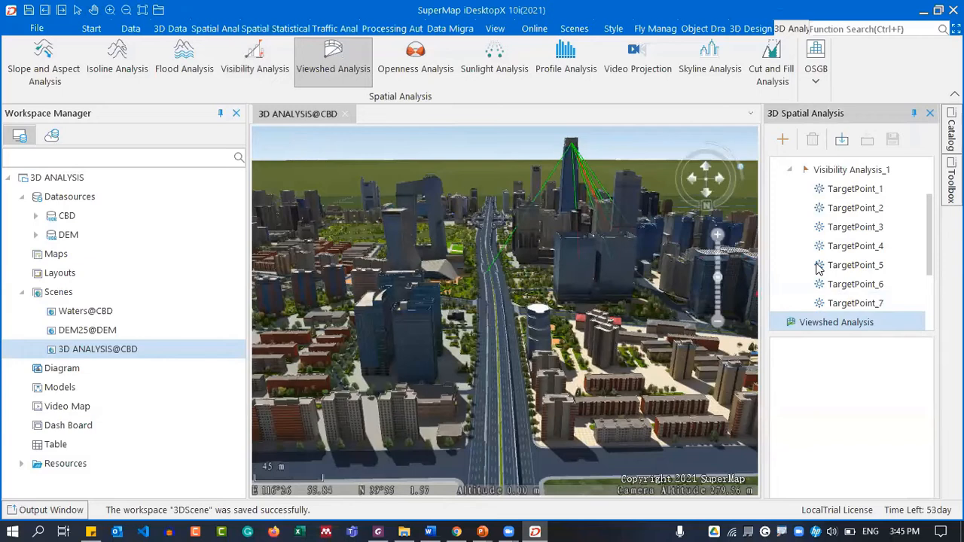
pyautogui.scroll(-2, 820, 266)
pyautogui.scroll(4, 848, 269)
pyautogui.scroll(-4, 819, 268)
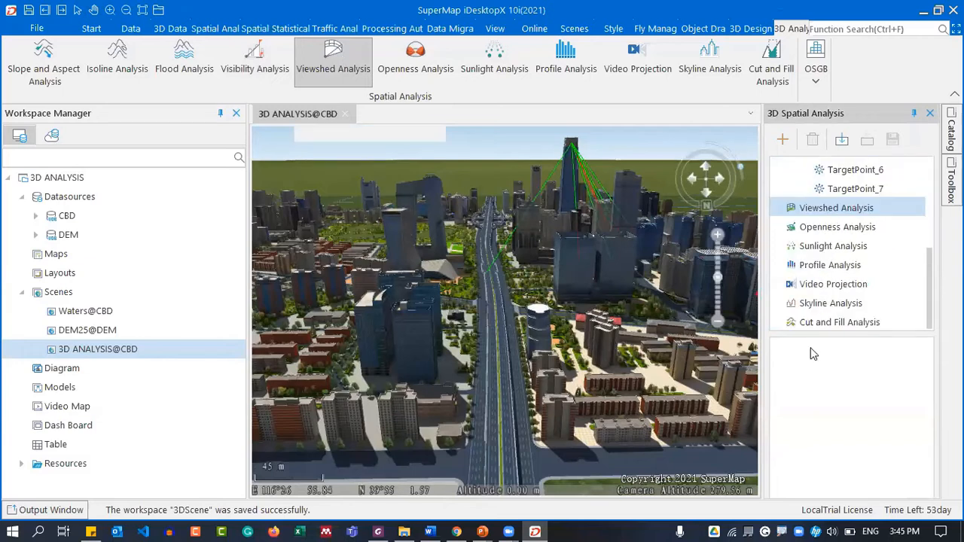
pyautogui.click(781, 142)
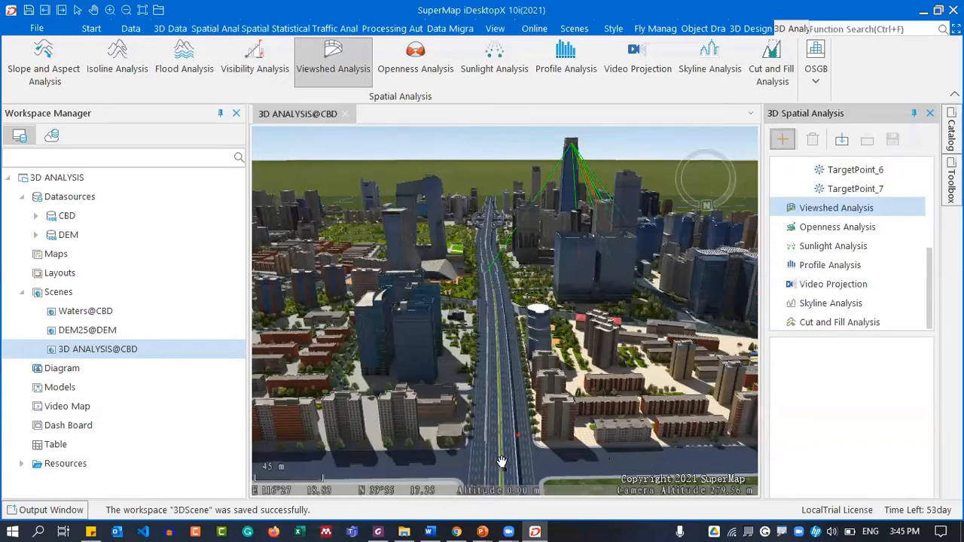
pyautogui.click(494, 407)
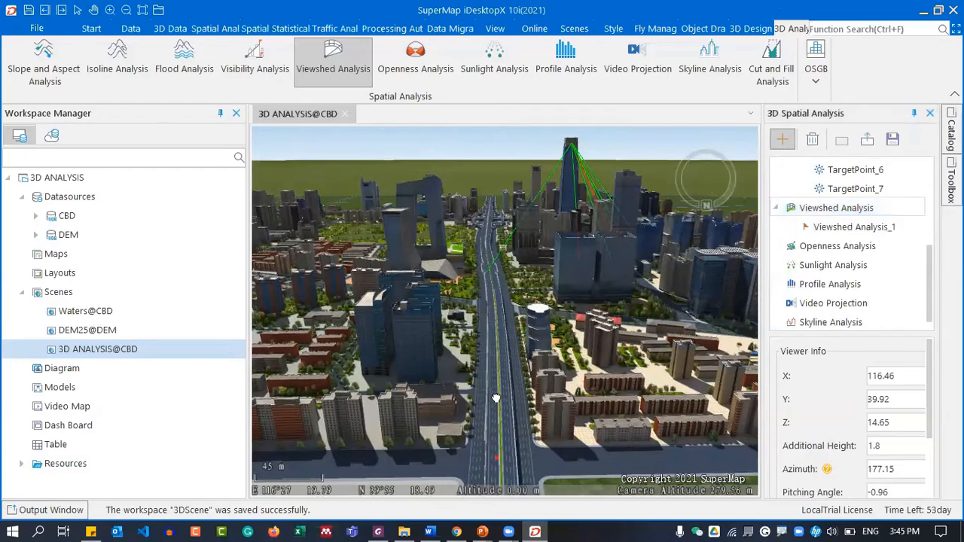
pyautogui.click(518, 329)
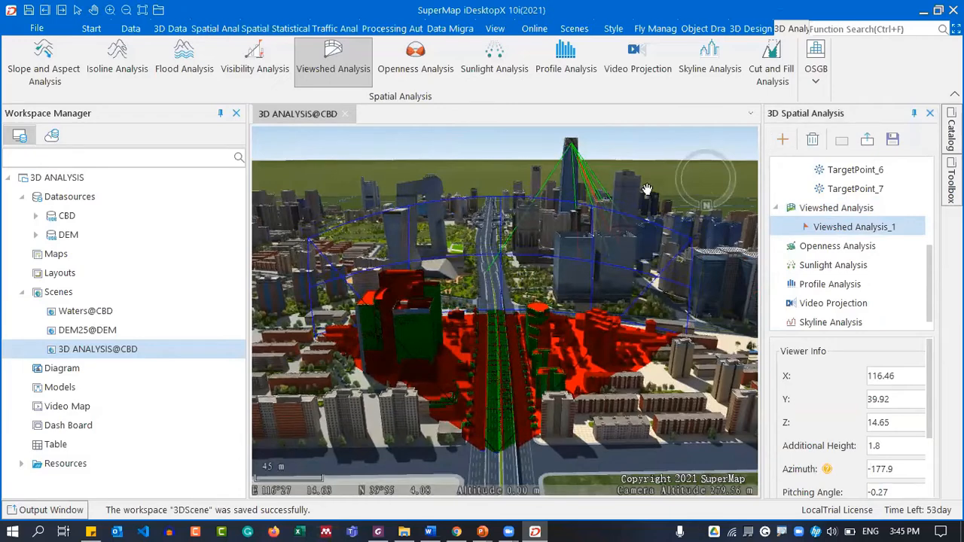
# Examine the viewshed over the main road and adjacent buildings from near and far, and save the workspace
pyautogui.moveTo(476, 359)
pyautogui.mouseDown(button='middle')
pyautogui.moveTo(523, 396)
pyautogui.moveTo(574, 389)
pyautogui.moveTo(466, 359)
pyautogui.moveTo(485, 360)
pyautogui.mouseUp(button='middle')
pyautogui.scroll(5, 498, 449)
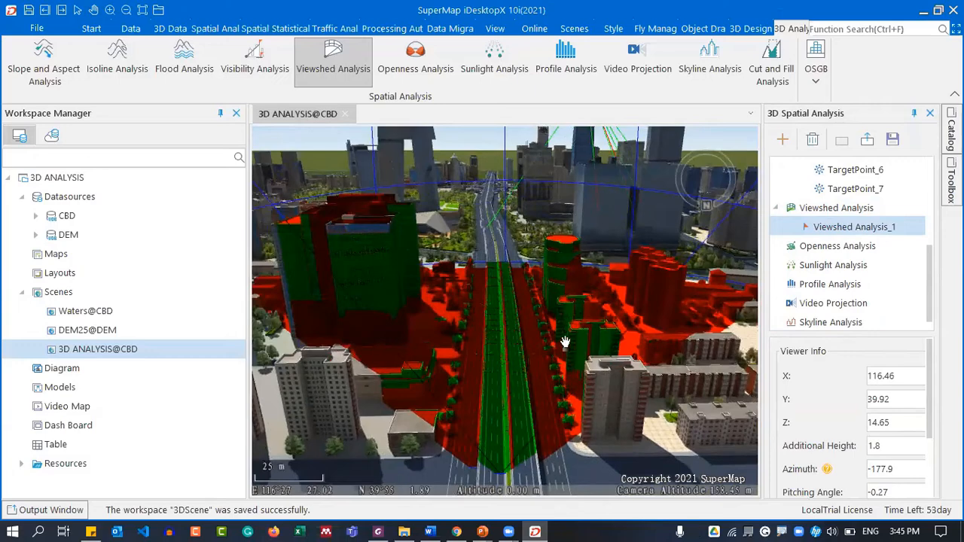
pyautogui.scroll(2, 495, 335)
pyautogui.scroll(2, 498, 344)
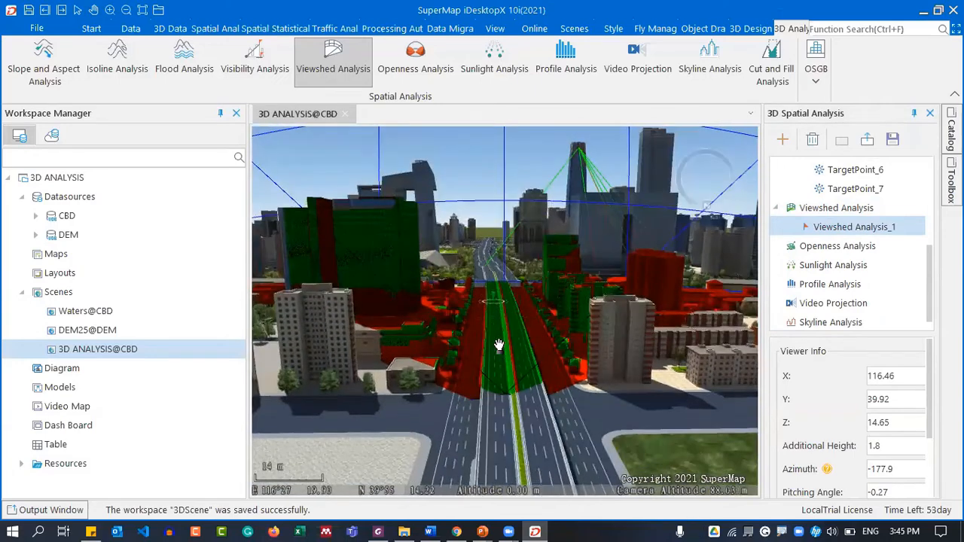
pyautogui.scroll(1, 577, 388)
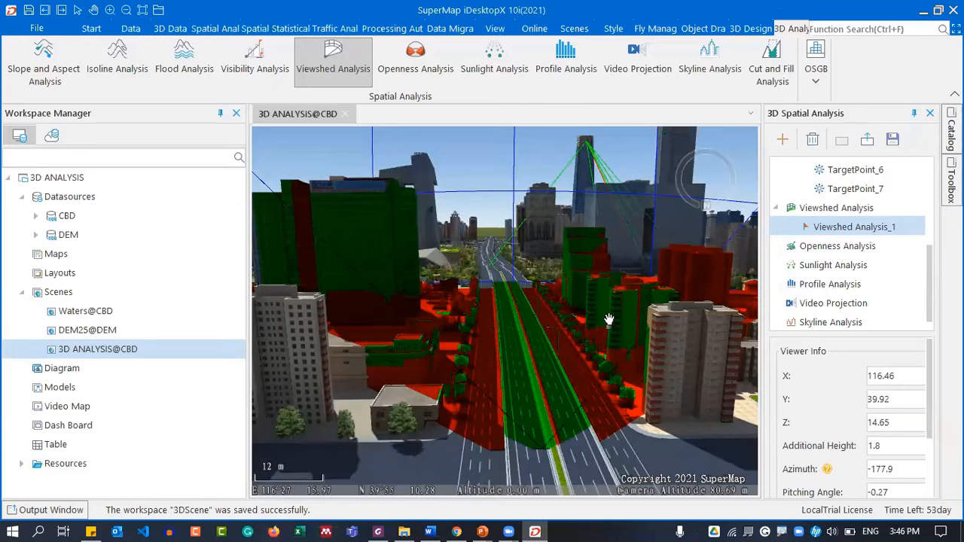
pyautogui.hotkey('ctrl', 's')
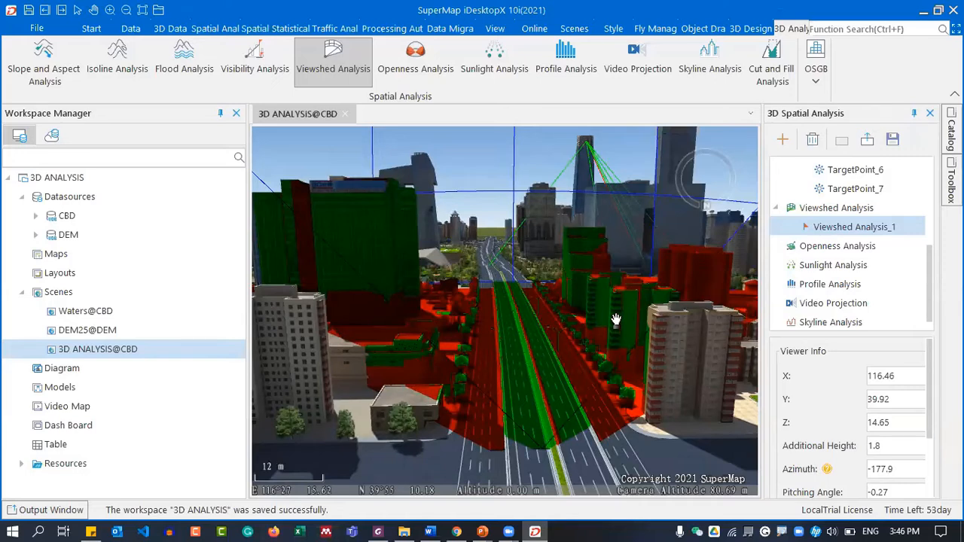
pyautogui.moveTo(478, 343); pyautogui.dragTo(526, 299, button='middle')
pyautogui.scroll(-4, 518, 318)
pyautogui.scroll(2, 562, 316)
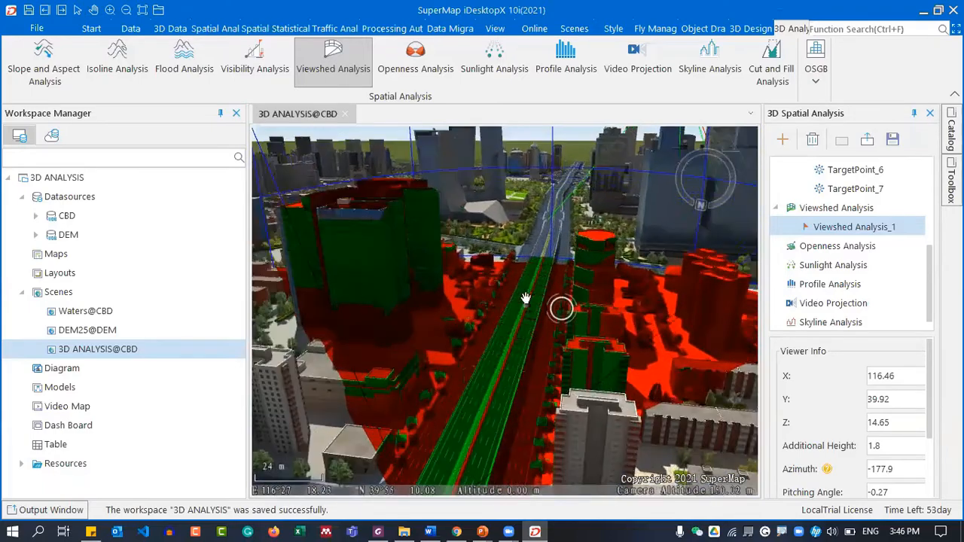
pyautogui.moveTo(561, 329); pyautogui.dragTo(539, 322, button='middle')
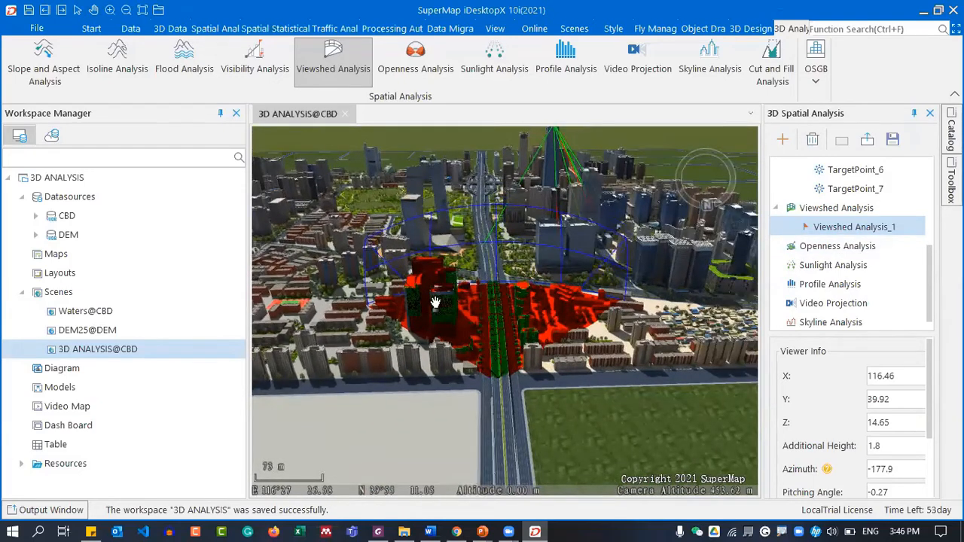
# Add a sunlight analysis over the street-bounded building block just across the road from the sports field, outlined from a top-down view
pyautogui.moveTo(473, 322); pyautogui.dragTo(539, 362)
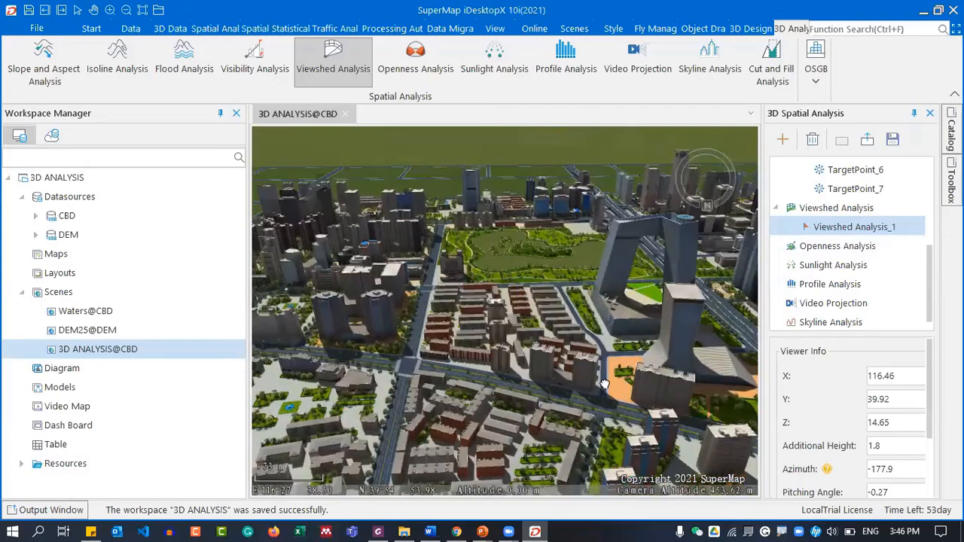
pyautogui.moveTo(298, 278); pyautogui.dragTo(451, 332)
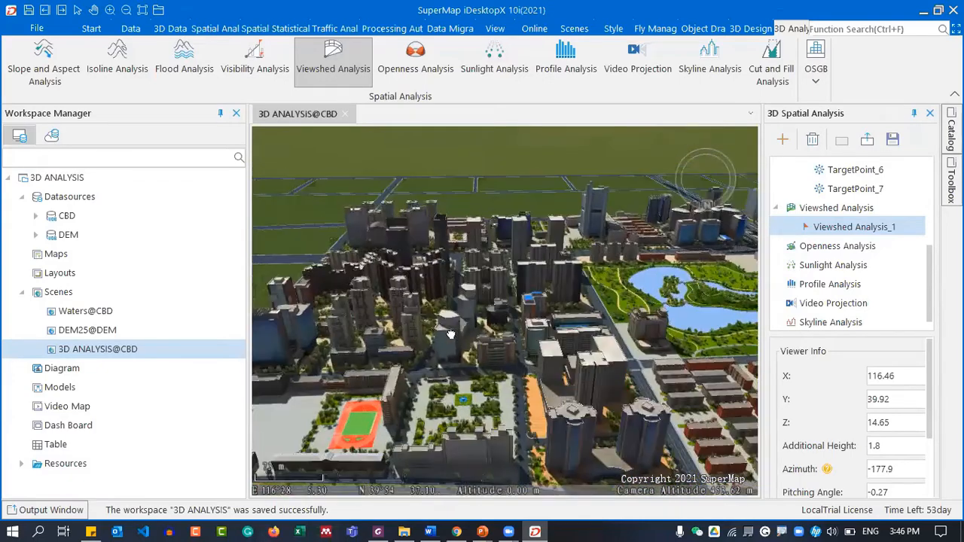
pyautogui.scroll(1, 411, 295)
pyautogui.moveTo(413, 295)
pyautogui.mouseDown(button='middle')
pyautogui.moveTo(422, 289)
pyautogui.moveTo(437, 175)
pyautogui.mouseUp(button='middle')
pyautogui.moveTo(467, 410); pyautogui.dragTo(448, 256, button='middle')
pyautogui.moveTo(461, 370); pyautogui.dragTo(490, 326, button='middle')
pyautogui.moveTo(516, 276); pyautogui.dragTo(568, 231)
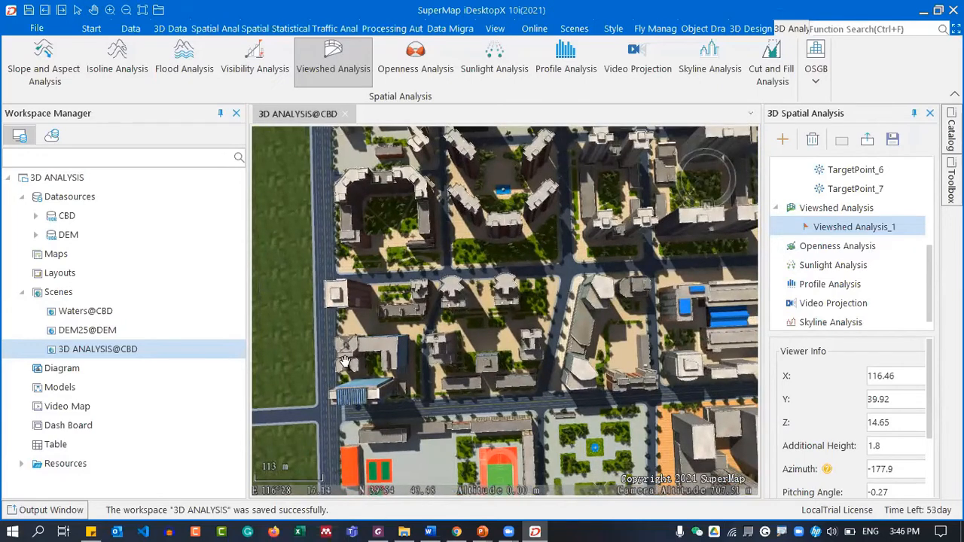
pyautogui.click(497, 69)
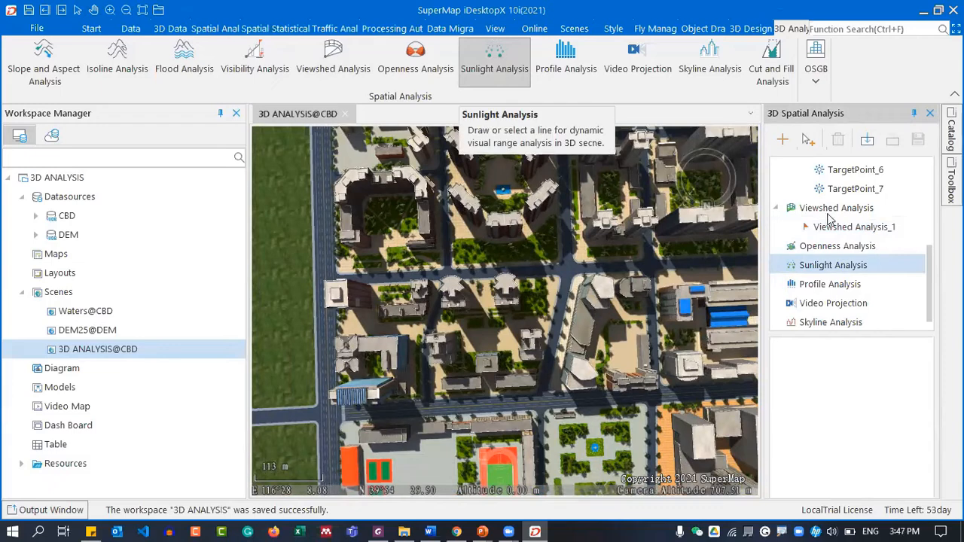
pyautogui.click(783, 139)
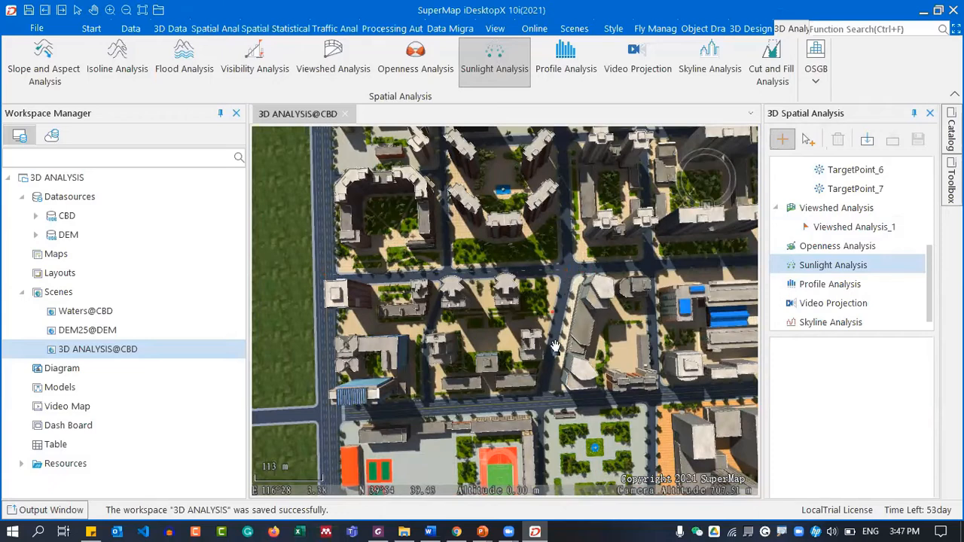
pyautogui.click(537, 398)
pyautogui.click(326, 338)
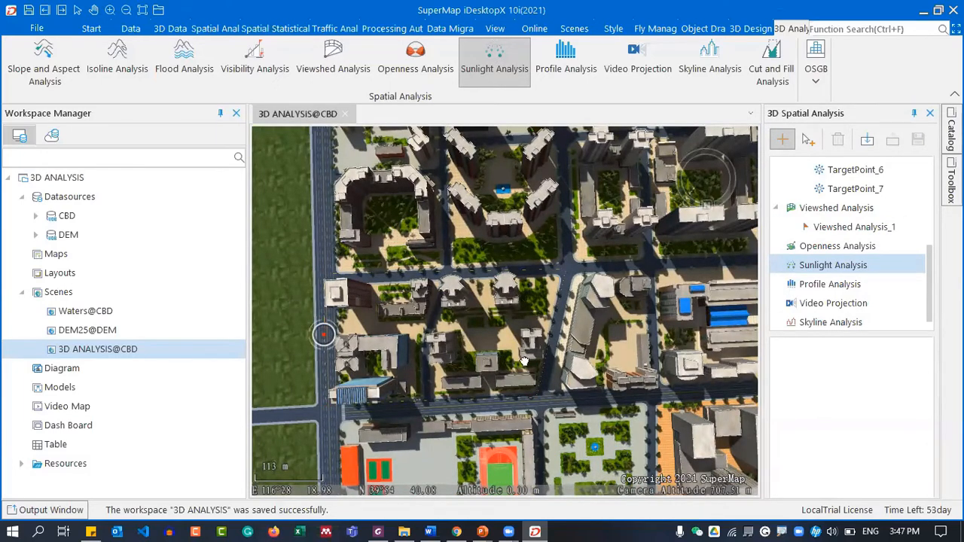
pyautogui.rightClick(466, 341)
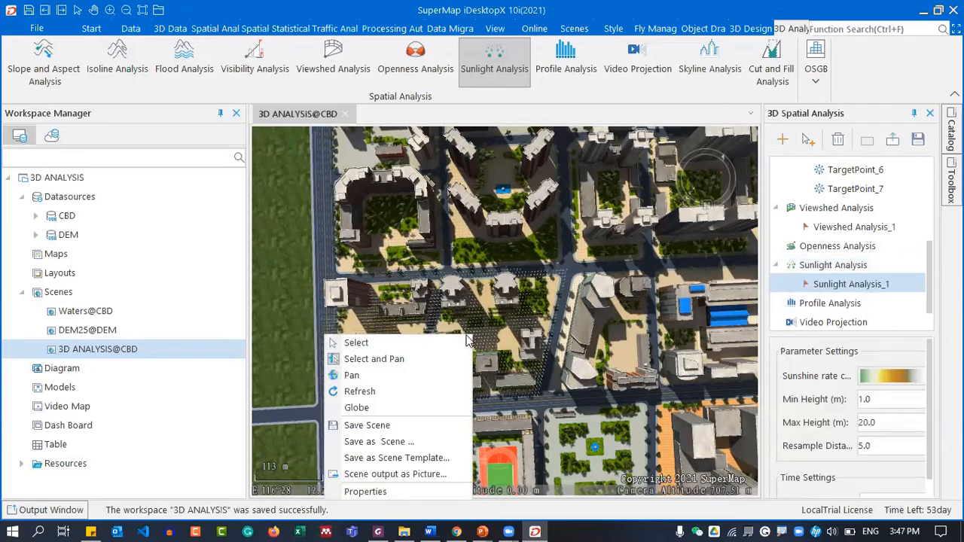
# Examine the colored sunlight sample points between the block's buildings from several angles and close up
pyautogui.moveTo(516, 325); pyautogui.dragTo(510, 303, button='middle')
pyautogui.scroll(5, 417, 347)
pyautogui.scroll(4, 422, 347)
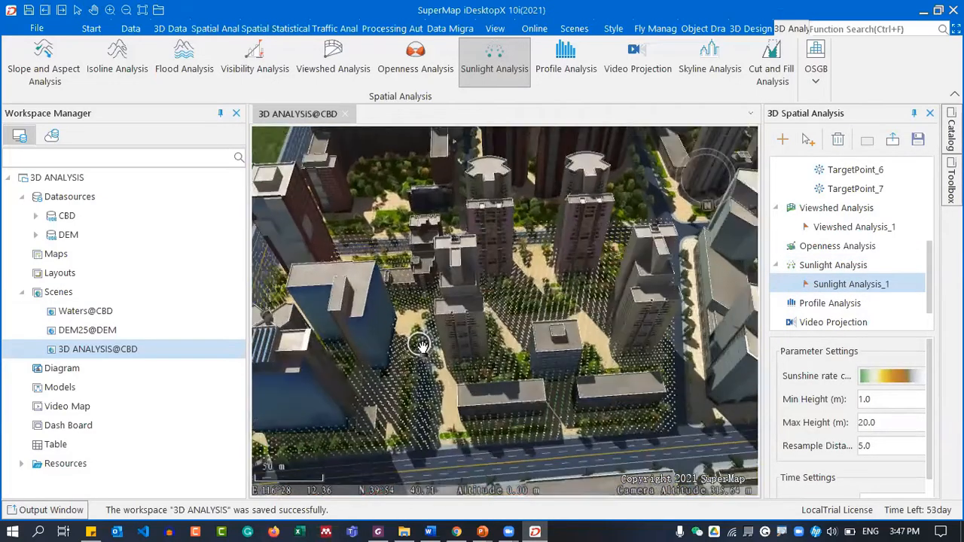
pyautogui.moveTo(440, 311)
pyautogui.mouseDown(button='middle')
pyautogui.moveTo(464, 463)
pyautogui.moveTo(477, 486)
pyautogui.moveTo(503, 447)
pyautogui.mouseUp(button='middle')
pyautogui.scroll(-2, 503, 437)
pyautogui.scroll(3, 404, 351)
pyautogui.scroll(4, 401, 347)
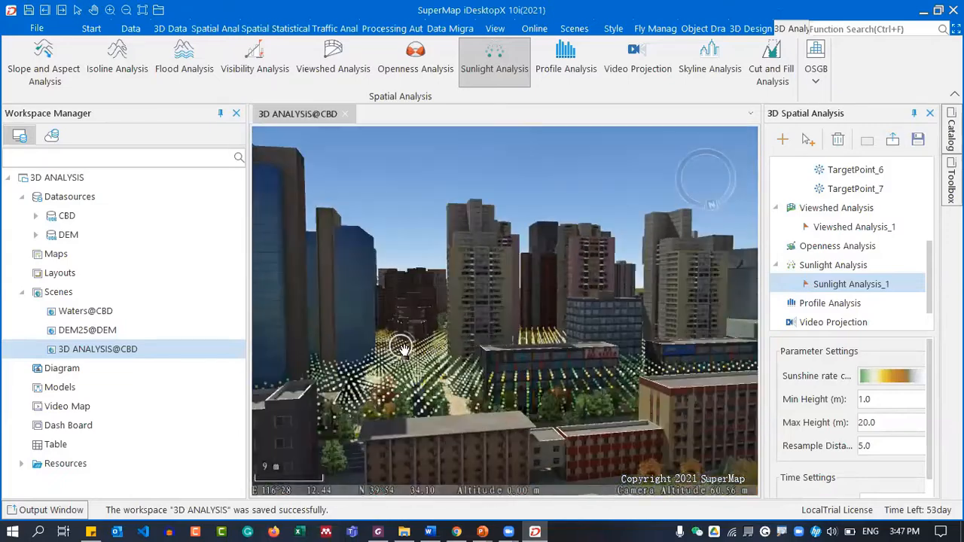
pyautogui.scroll(2, 555, 399)
pyautogui.moveTo(556, 399); pyautogui.dragTo(719, 359, button='middle')
pyautogui.moveTo(402, 354); pyautogui.dragTo(558, 353, button='middle')
pyautogui.scroll(4, 554, 360)
pyautogui.scroll(-4, 525, 393)
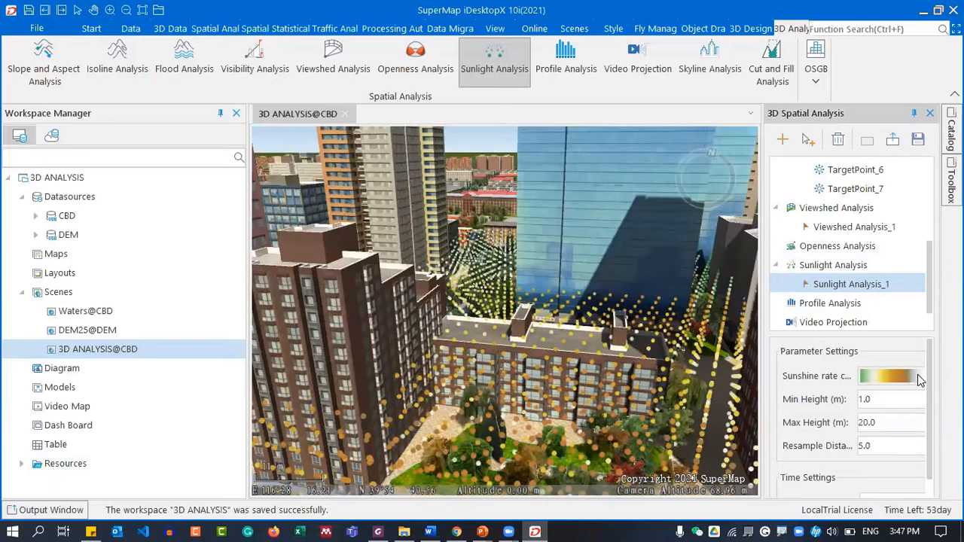
# Set the sunlight analysis's sunshine rate color scheme to ZA_Oranges
pyautogui.click(896, 377)
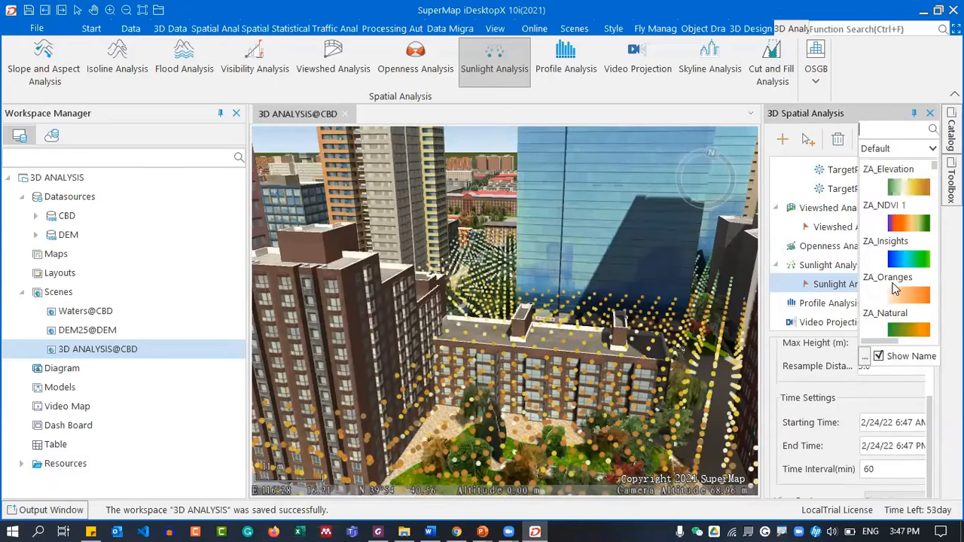
pyautogui.click(906, 293)
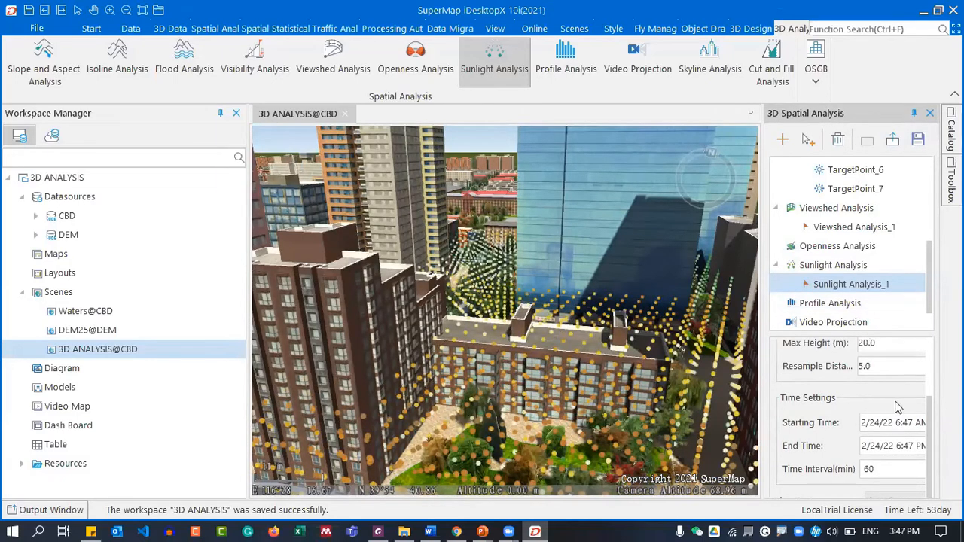
pyautogui.scroll(3, 911, 429)
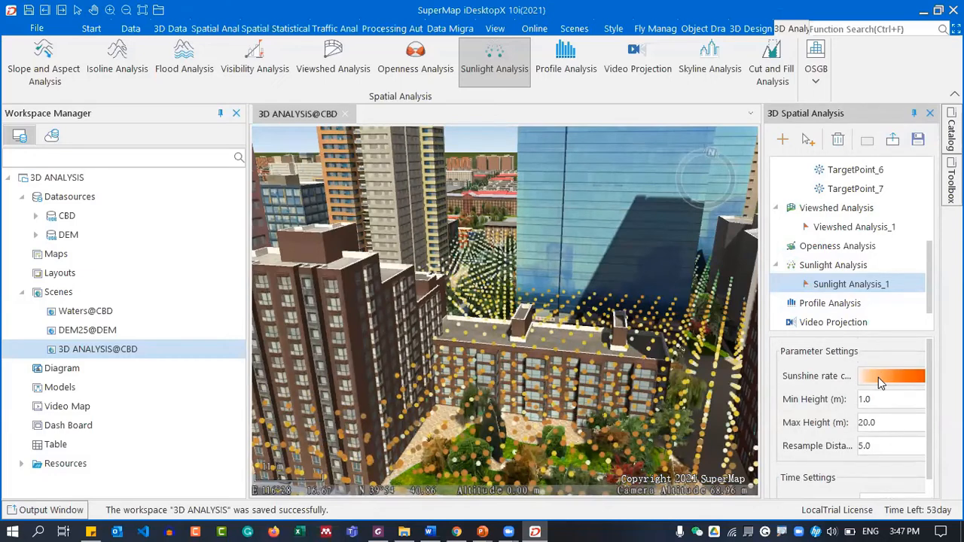
# Change the sunlight analysis's sunshine rate color scheme to ZE_Elevation
pyautogui.click(892, 376)
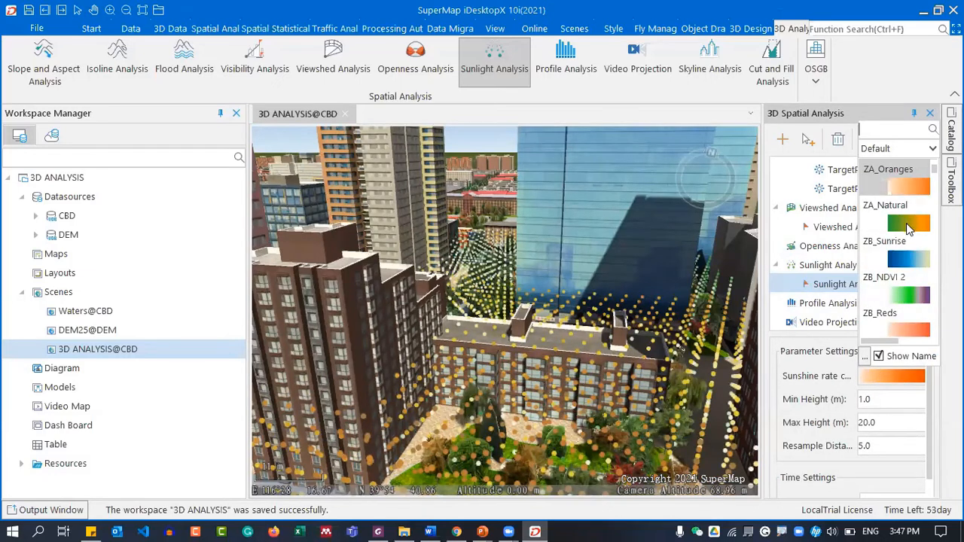
pyautogui.scroll(-5, 906, 223)
pyautogui.scroll(-3, 909, 240)
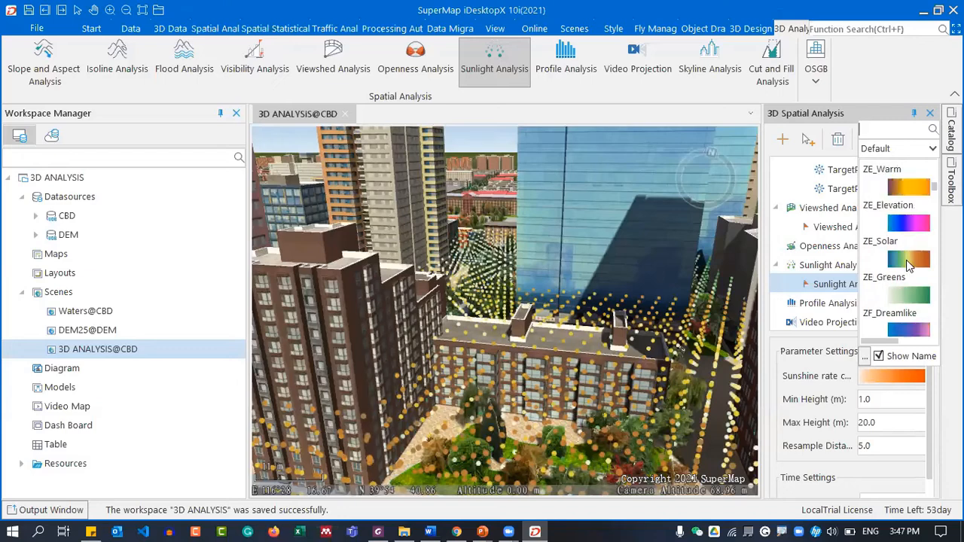
pyautogui.click(917, 229)
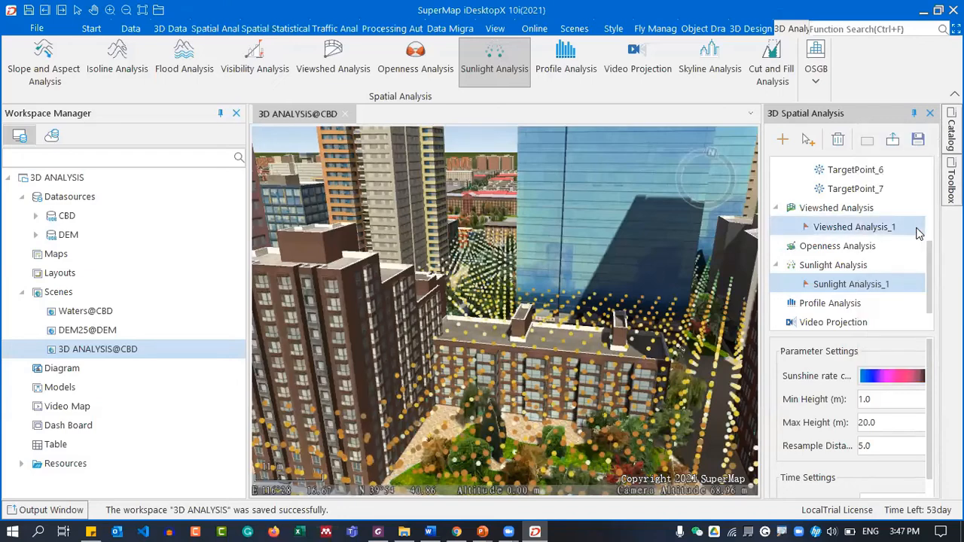
# Inspect the recolored sunlight sample points around the glass tower and neighboring buildings from several angles and close up
pyautogui.moveTo(553, 385); pyautogui.dragTo(525, 384, button='middle')
pyautogui.scroll(-1, 609, 347)
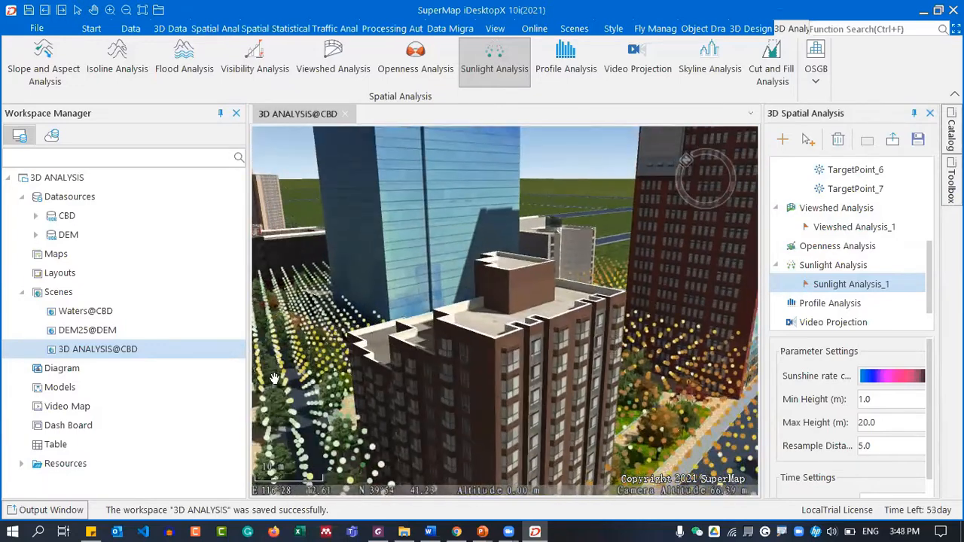
pyautogui.scroll(5, 289, 374)
pyautogui.scroll(1, 291, 376)
pyautogui.scroll(2, 323, 377)
pyautogui.moveTo(331, 346); pyautogui.dragTo(444, 350, button='middle')
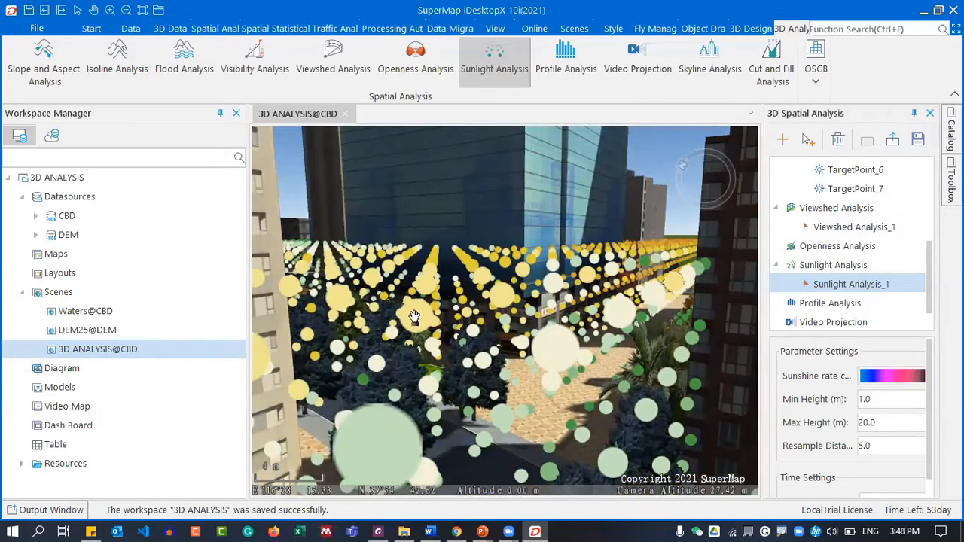
pyautogui.moveTo(413, 321); pyautogui.dragTo(419, 285)
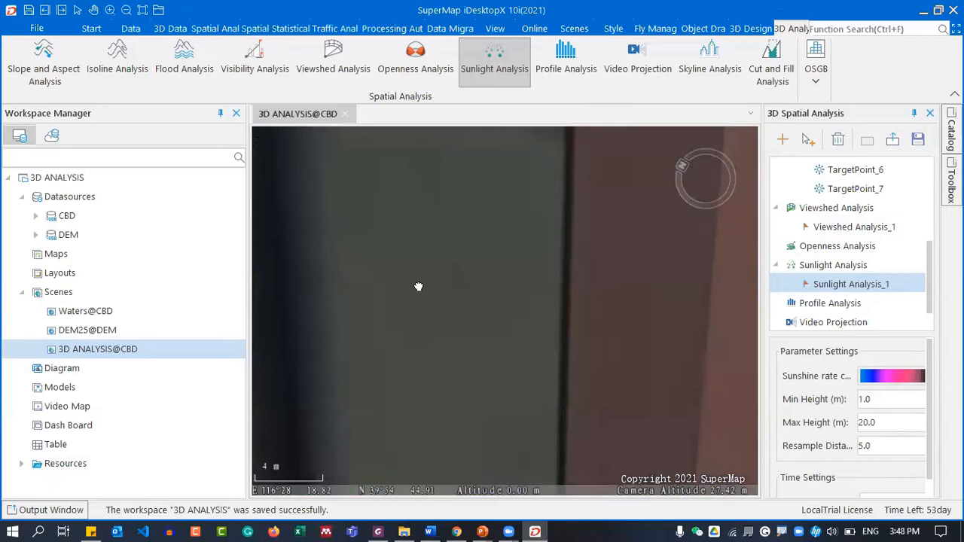
pyautogui.scroll(-2, 418, 284)
pyautogui.moveTo(432, 331); pyautogui.dragTo(619, 414)
pyautogui.moveTo(474, 331); pyautogui.dragTo(536, 337)
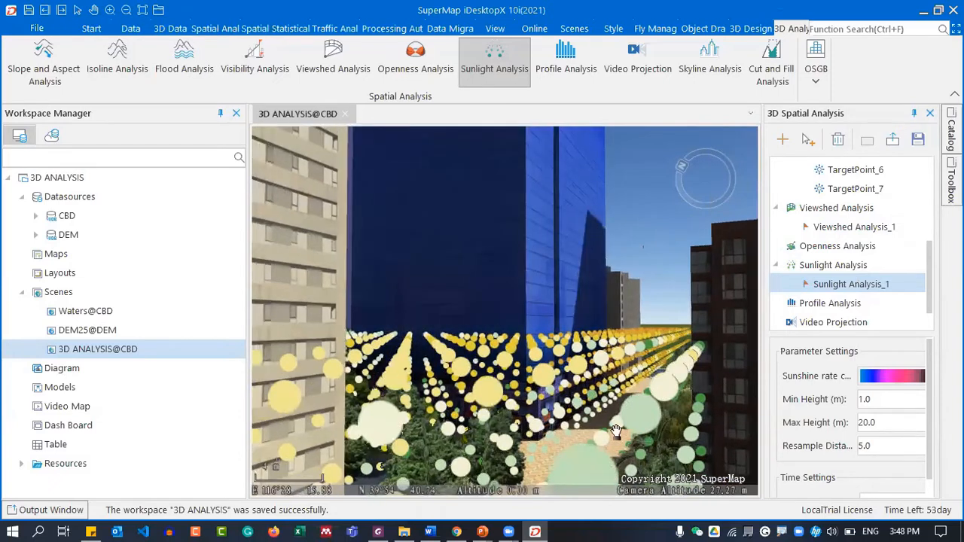
pyautogui.moveTo(649, 441); pyautogui.dragTo(692, 419)
pyautogui.moveTo(518, 393); pyautogui.dragTo(396, 352)
pyautogui.scroll(2, 540, 397)
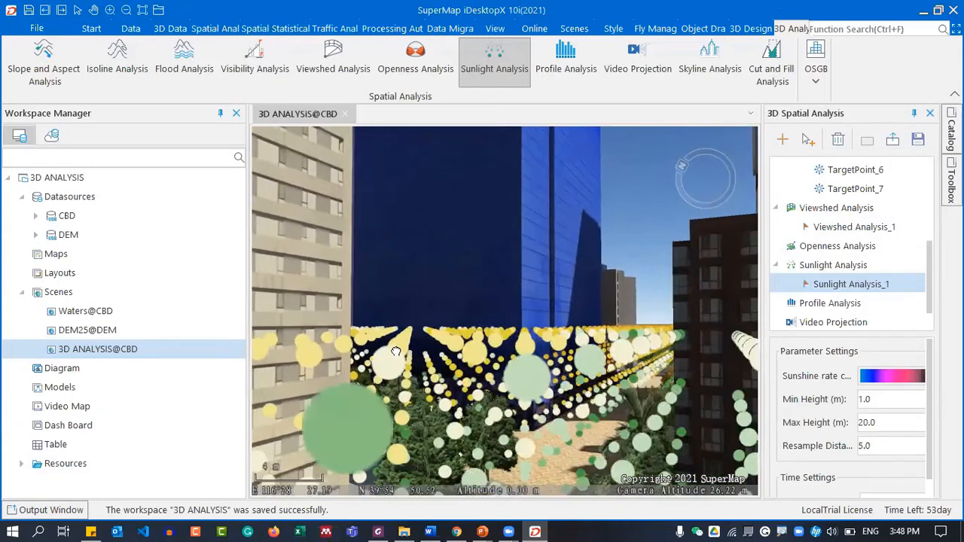
pyautogui.scroll(-2, 932, 420)
pyautogui.scroll(-1, 931, 424)
pyautogui.scroll(3, 939, 418)
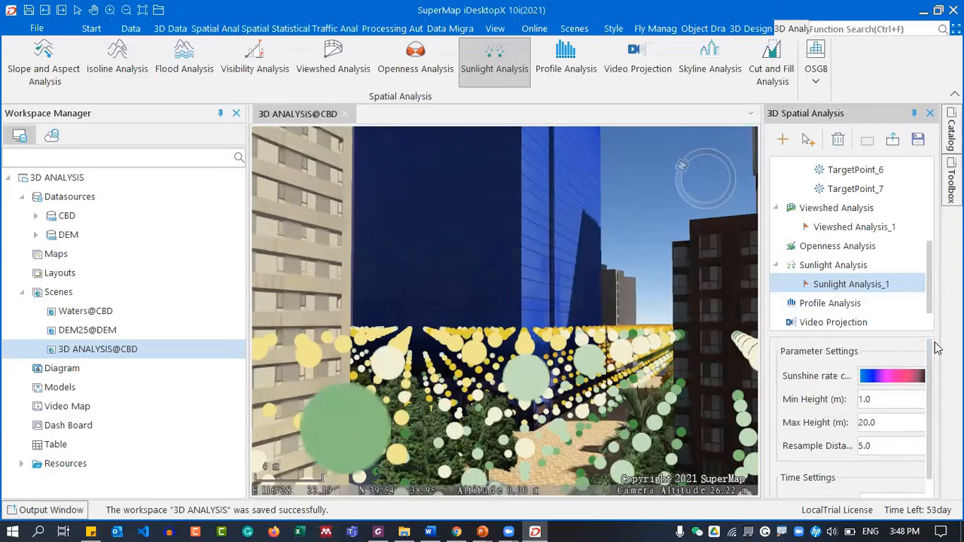
# Set the sunlight analysis's time interval to 30 minutes
pyautogui.scroll(-3, 924, 410)
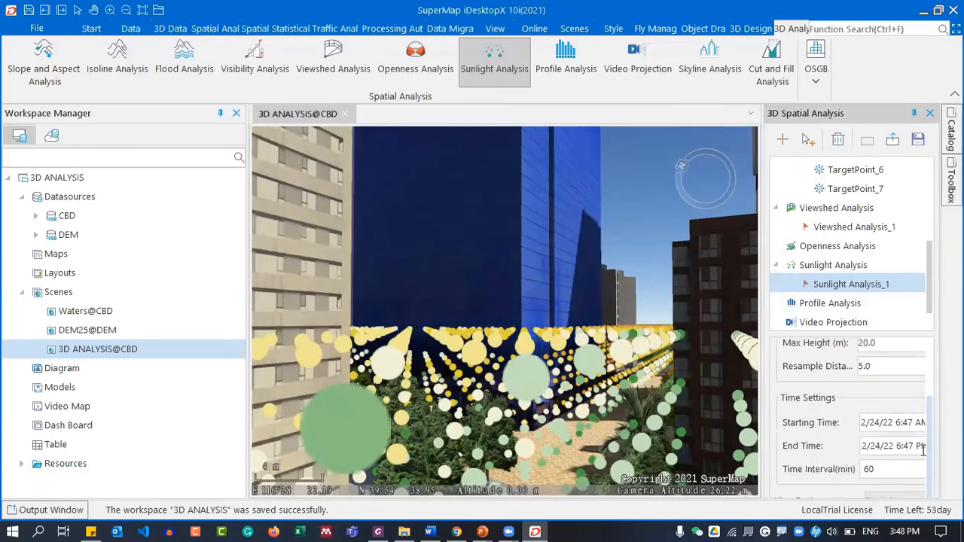
pyautogui.click(881, 470)
pyautogui.click(881, 471)
pyautogui.click(881, 470)
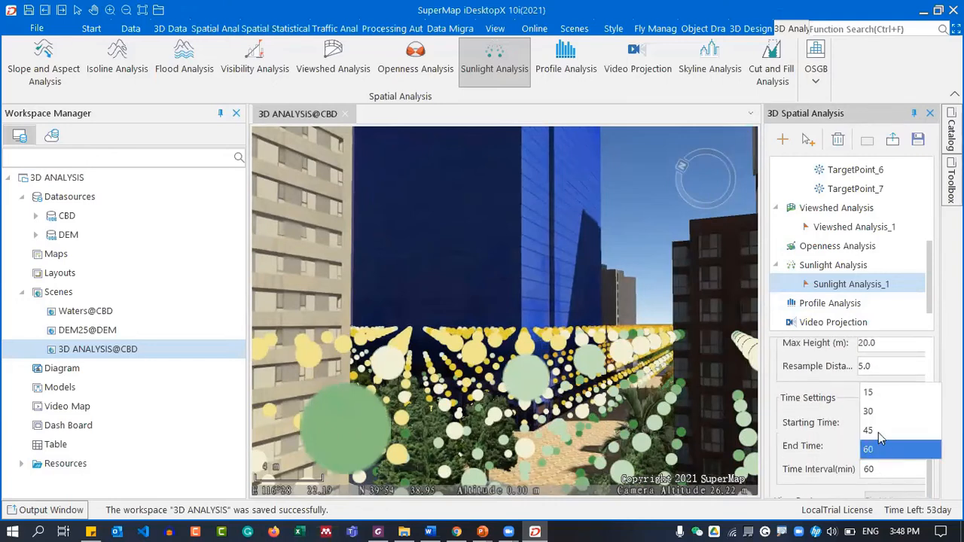
pyautogui.click(877, 412)
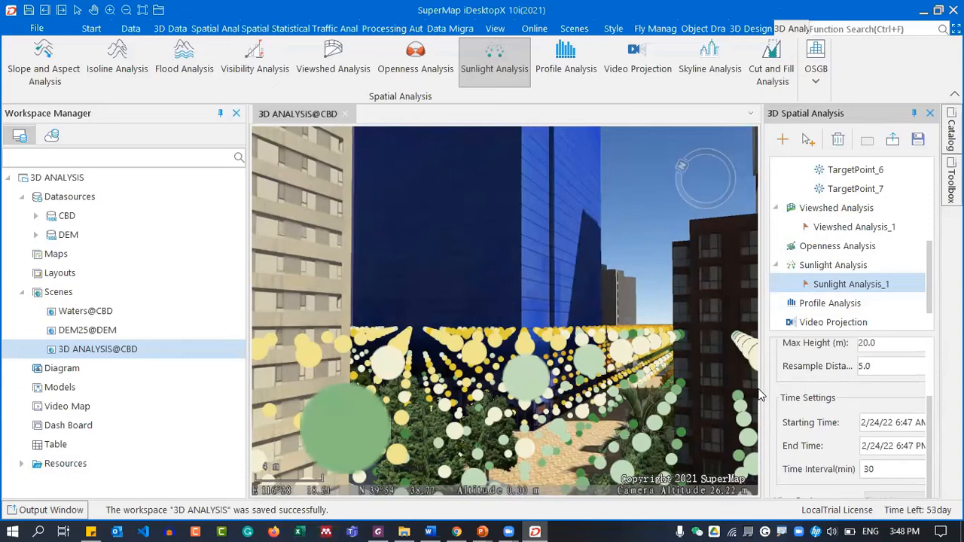
# Set the sunlight analysis to run from 2/24/22 9:47 AM to 2:47 PM at a 60-minute interval
pyautogui.moveTo(762, 388); pyautogui.dragTo(675, 406)
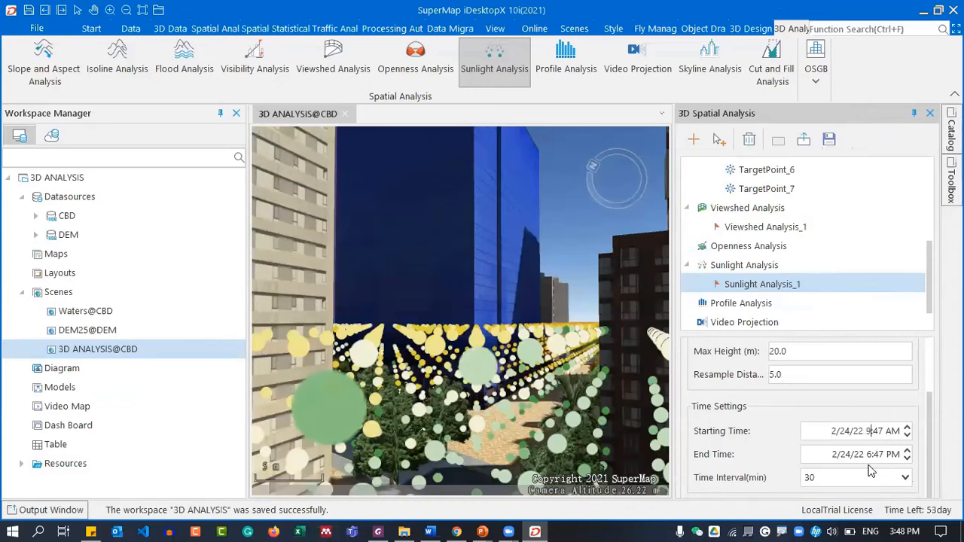
pyautogui.hotkey('shift', 'Home')
pyautogui.press('Right')
pyautogui.press('BackSpace')
pyautogui.write('2')
pyautogui.click(849, 476)
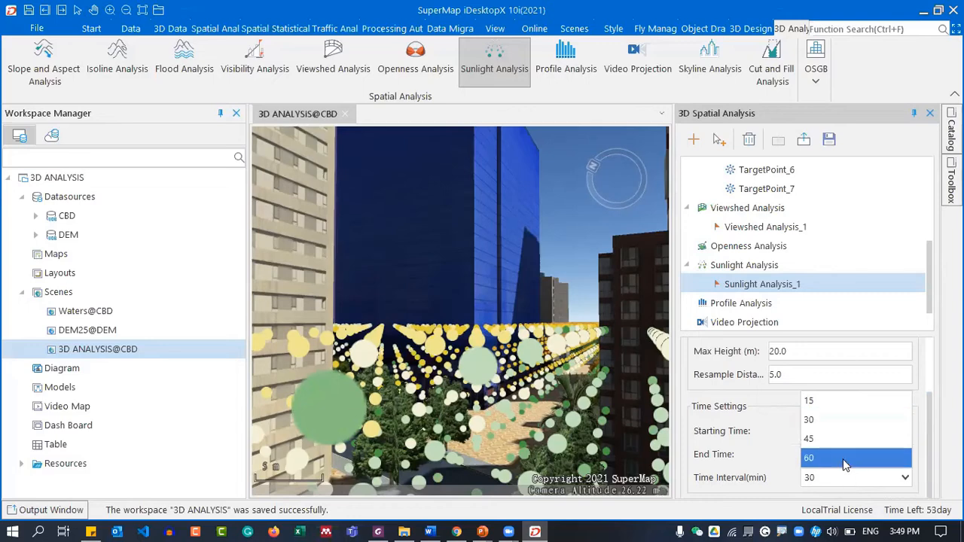
pyautogui.click(842, 458)
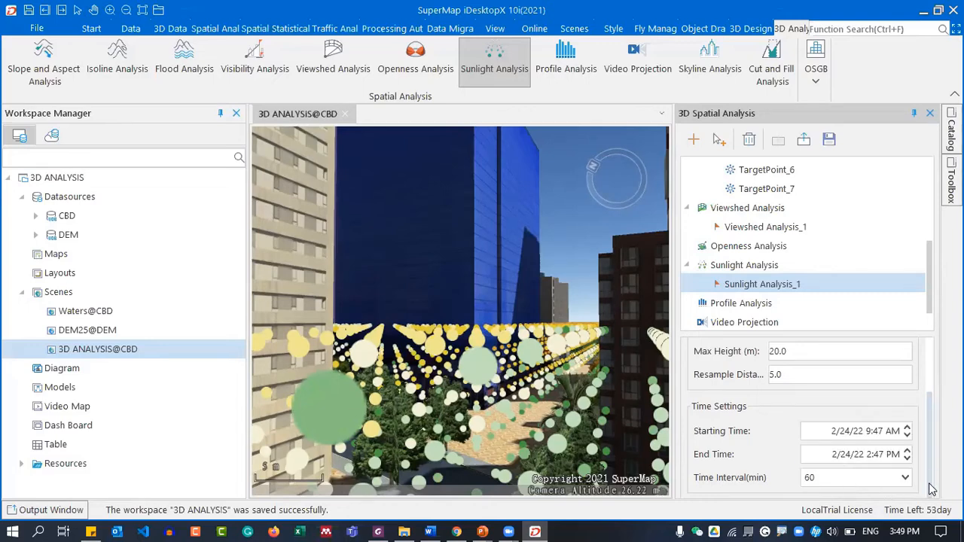
# Set the sunlight analysis's sunshine rate color scheme to ZI_MiddlePurple-Yellow
pyautogui.scroll(-2, 933, 286)
pyautogui.moveTo(491, 390); pyautogui.dragTo(523, 319, button='middle')
pyautogui.moveTo(524, 269); pyautogui.dragTo(470, 307, button='middle')
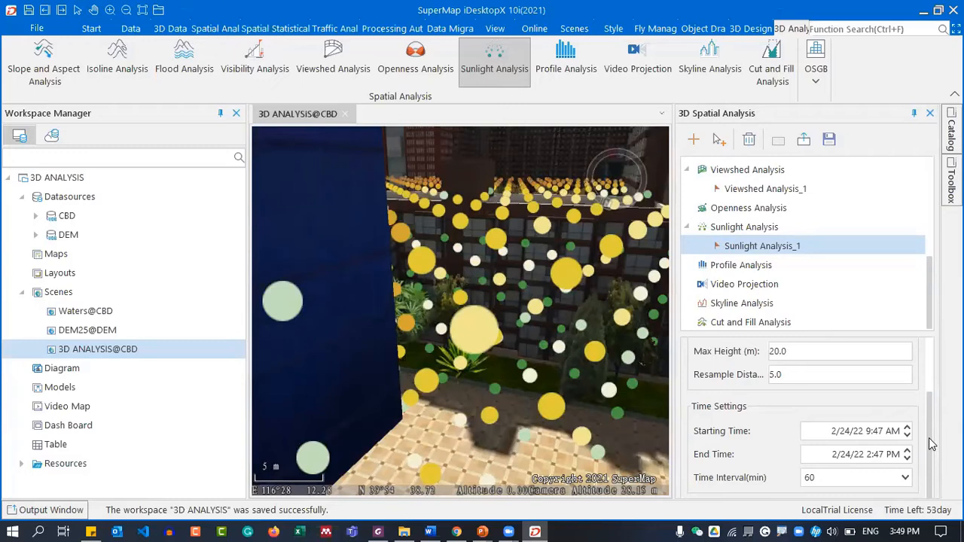
pyautogui.scroll(3, 931, 444)
pyautogui.click(905, 376)
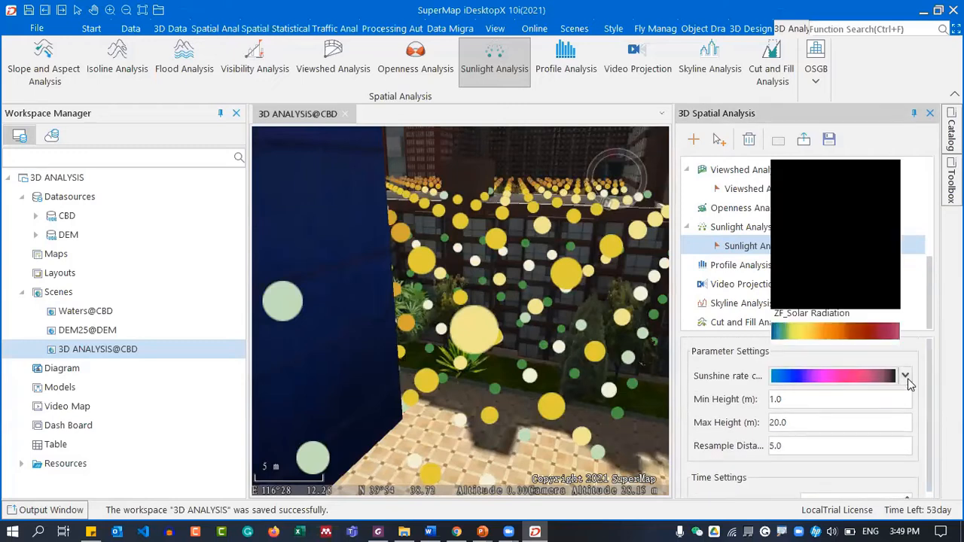
pyautogui.scroll(-5, 827, 321)
pyautogui.scroll(2, 839, 236)
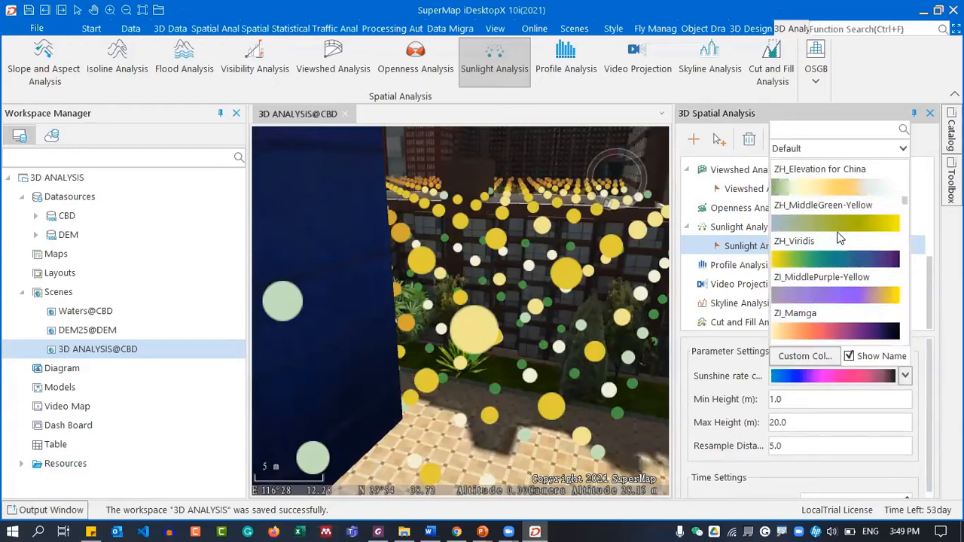
pyautogui.click(826, 296)
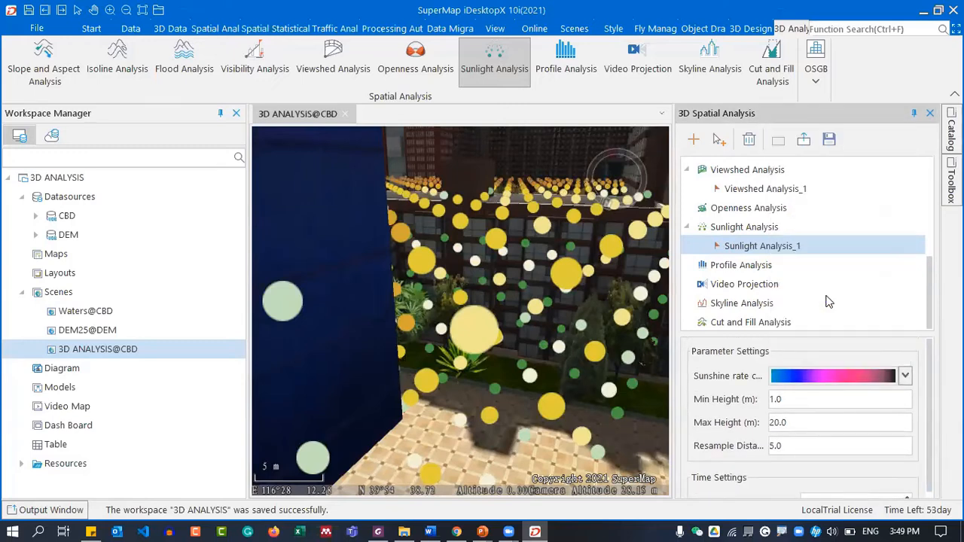
# Set the sunlight analysis's maximum height to 100 m
pyautogui.scroll(-5, 506, 366)
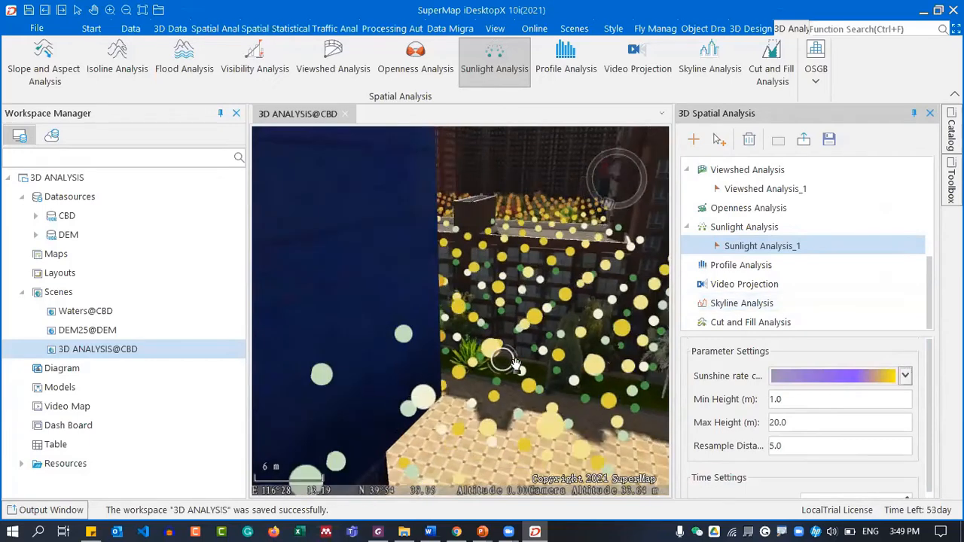
pyautogui.scroll(-5, 543, 374)
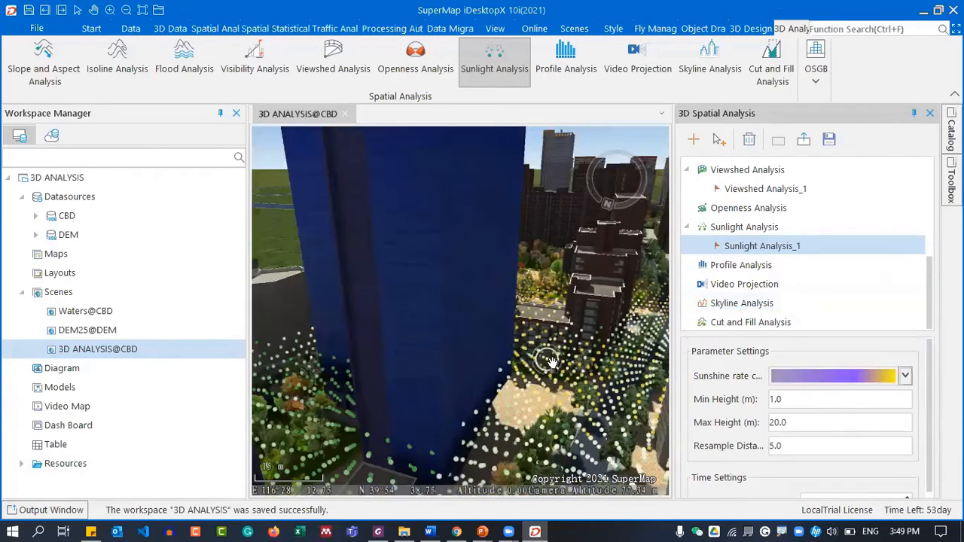
pyautogui.moveTo(554, 413)
pyautogui.mouseDown(button='middle')
pyautogui.moveTo(564, 394)
pyautogui.moveTo(656, 491)
pyautogui.moveTo(519, 410)
pyautogui.moveTo(399, 385)
pyautogui.moveTo(557, 384)
pyautogui.moveTo(618, 452)
pyautogui.moveTo(634, 432)
pyautogui.mouseUp(button='middle')
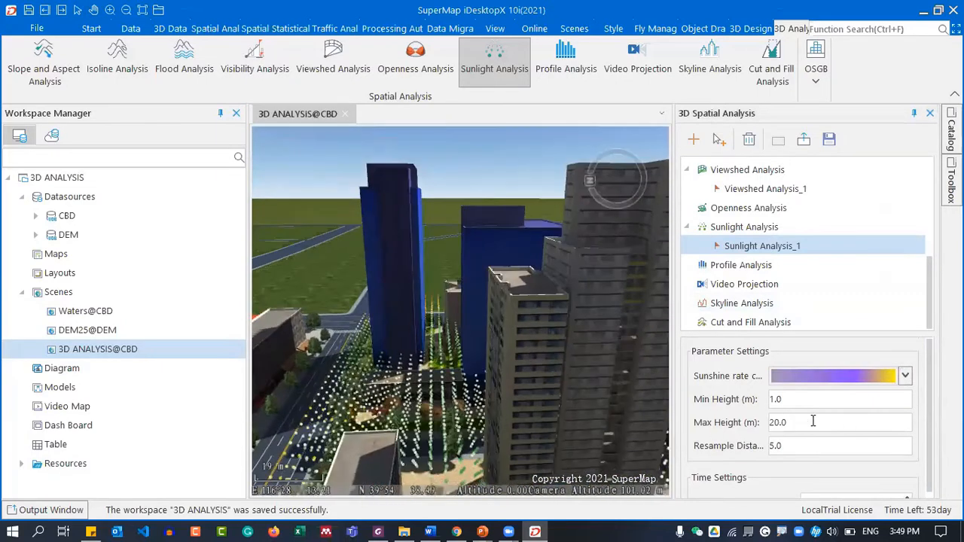
pyautogui.moveTo(813, 418); pyautogui.dragTo(738, 425)
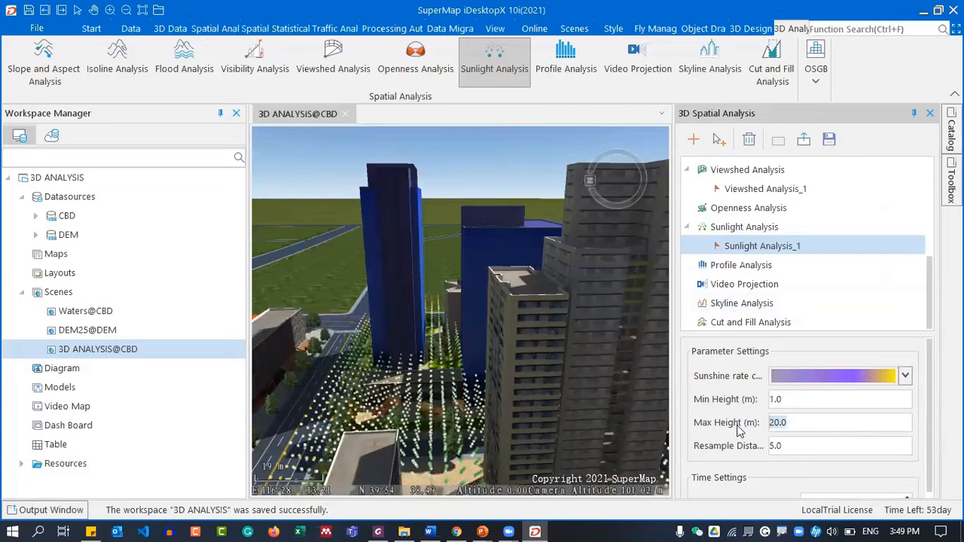
pyautogui.write('10')
pyautogui.moveTo(490, 344)
pyautogui.mouseDown(button='middle')
pyautogui.moveTo(528, 379)
pyautogui.moveTo(552, 342)
pyautogui.mouseUp(button='middle')
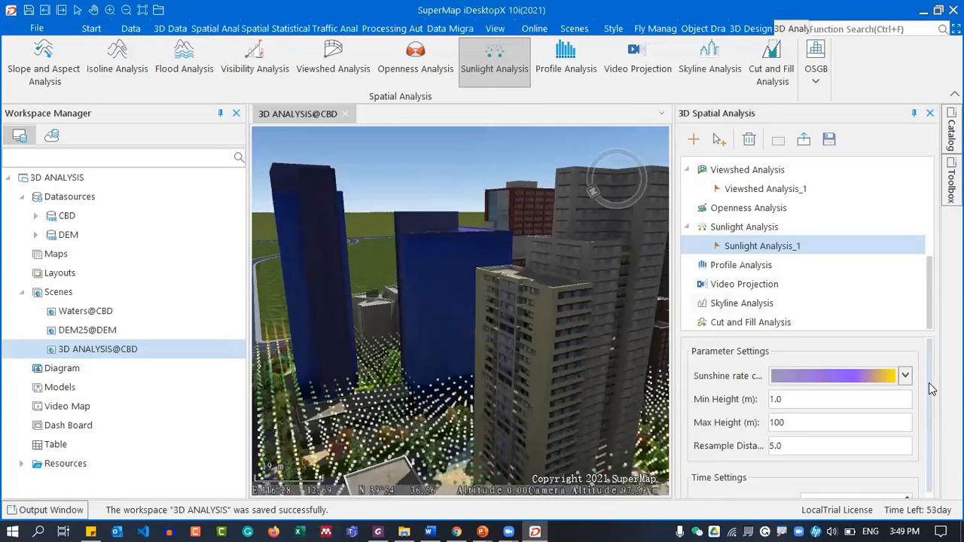
pyautogui.scroll(-2, 936, 452)
pyautogui.scroll(2, 809, 418)
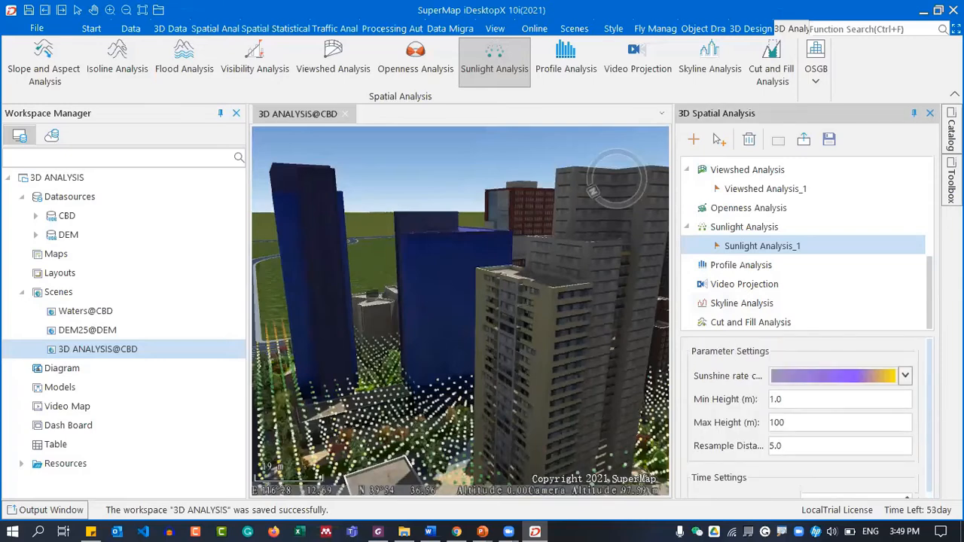
# Examine the sunlight-analyzed block among its surrounding towers, and survey the whole city from several directions
pyautogui.scroll(-6, 461, 332)
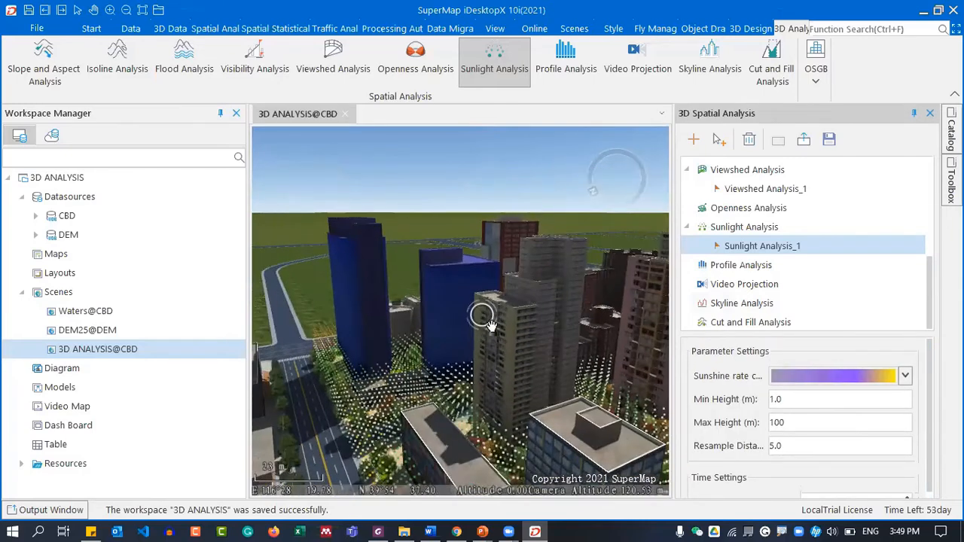
pyautogui.scroll(3, 564, 382)
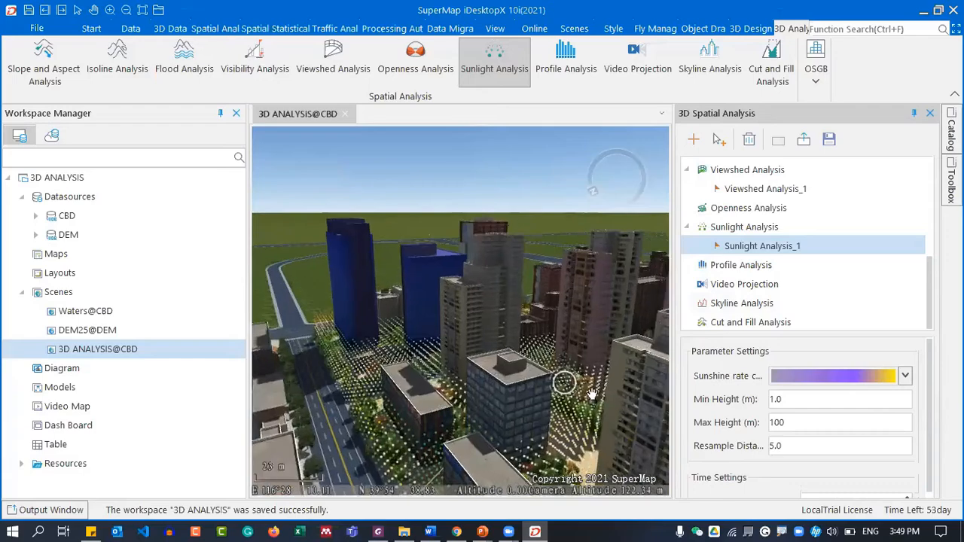
pyautogui.moveTo(606, 403)
pyautogui.mouseDown(button='middle')
pyautogui.moveTo(402, 344)
pyautogui.moveTo(480, 463)
pyautogui.moveTo(489, 369)
pyautogui.moveTo(470, 414)
pyautogui.moveTo(481, 353)
pyautogui.moveTo(524, 358)
pyautogui.moveTo(529, 376)
pyautogui.moveTo(553, 378)
pyautogui.moveTo(642, 285)
pyautogui.mouseUp(button='middle')
pyautogui.scroll(-8, 525, 362)
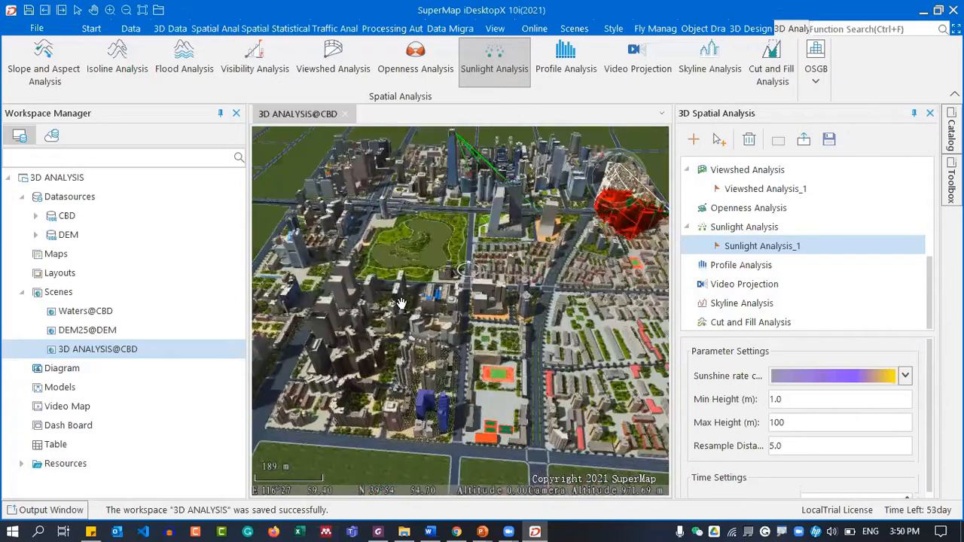
pyautogui.moveTo(421, 323); pyautogui.dragTo(580, 321, button='middle')
pyautogui.moveTo(371, 219); pyautogui.dragTo(443, 243, button='middle')
pyautogui.scroll(4, 444, 242)
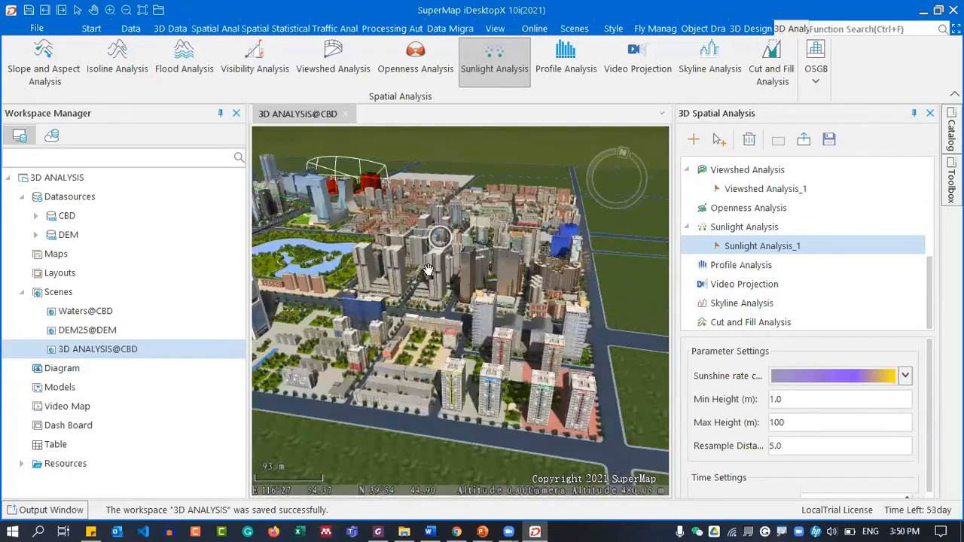
pyautogui.moveTo(449, 345); pyautogui.dragTo(348, 328, button='middle')
pyautogui.moveTo(359, 311); pyautogui.dragTo(312, 308)
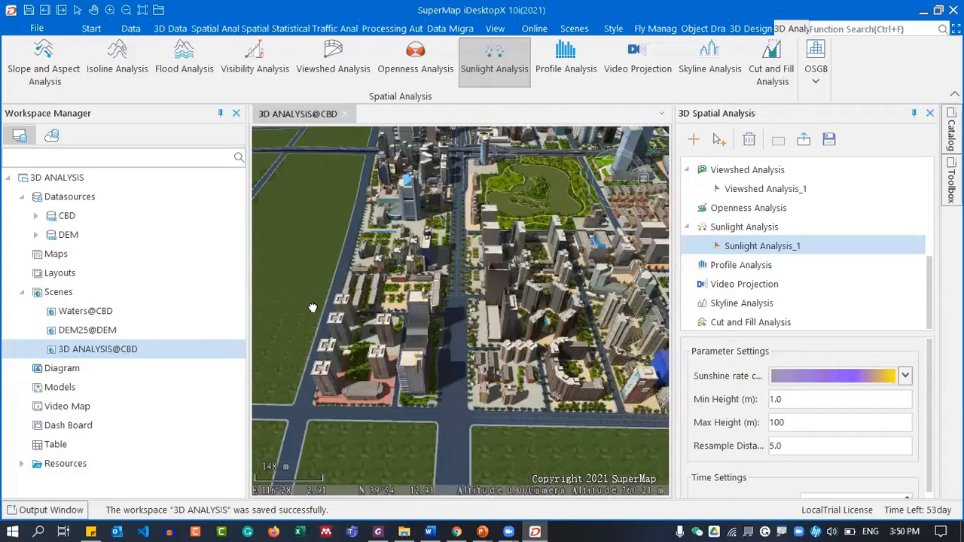
pyautogui.scroll(-2, 428, 301)
pyautogui.moveTo(536, 308); pyautogui.dragTo(518, 301)
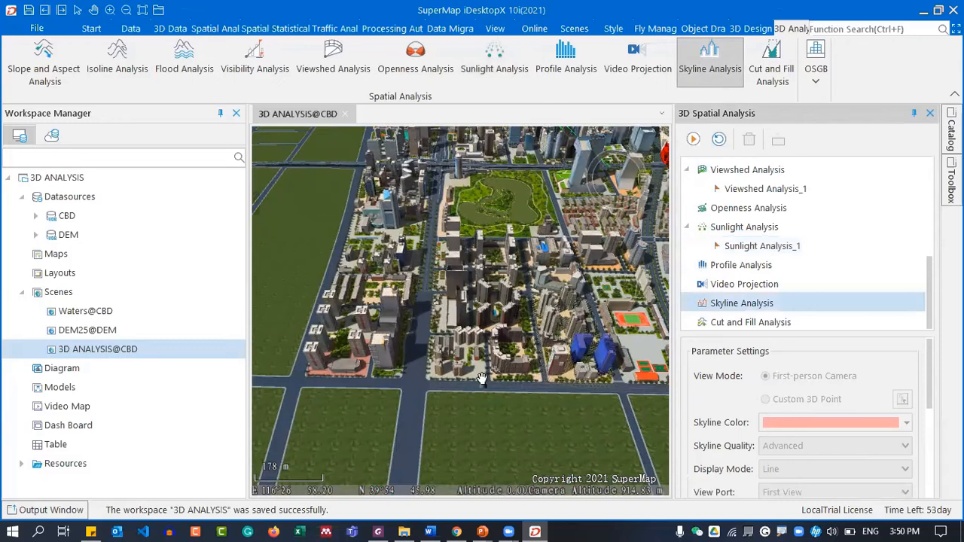
# Run a skyline analysis of the city from the current first-person camera view
pyautogui.click(694, 139)
pyautogui.click(693, 140)
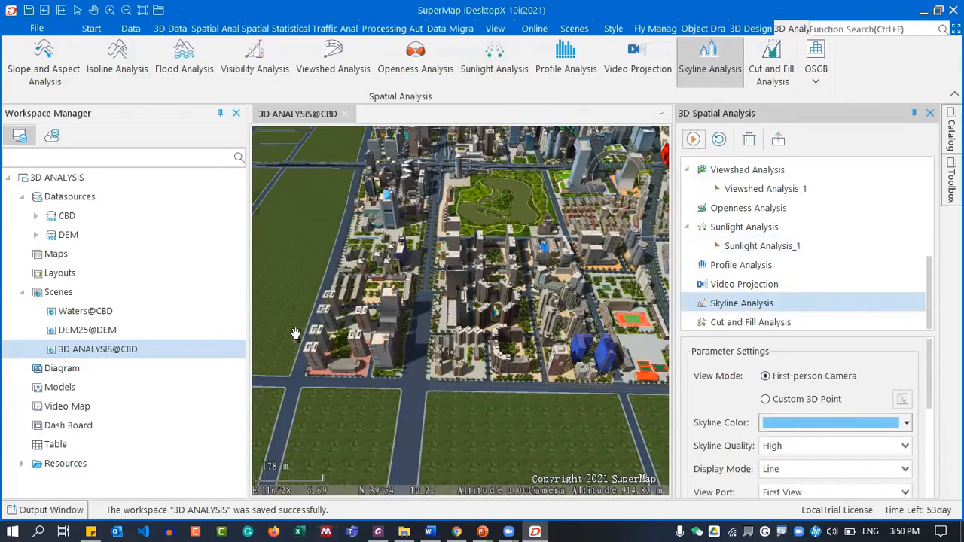
pyautogui.click(610, 341)
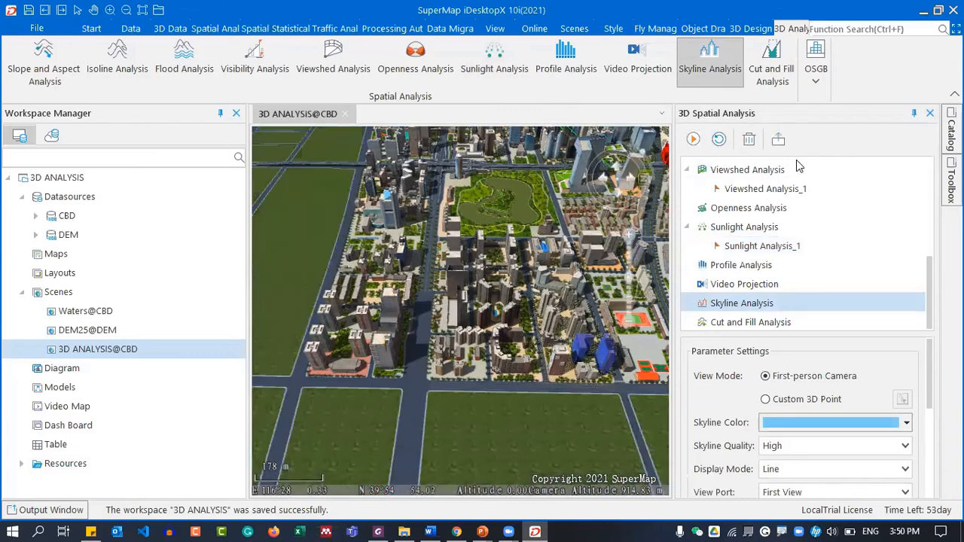
pyautogui.scroll(-3, 766, 378)
pyautogui.scroll(3, 768, 375)
# Create a profile analysis along a line across the city blocks from the open green field to near the blue towers, and review its profile chart
pyautogui.click(737, 269)
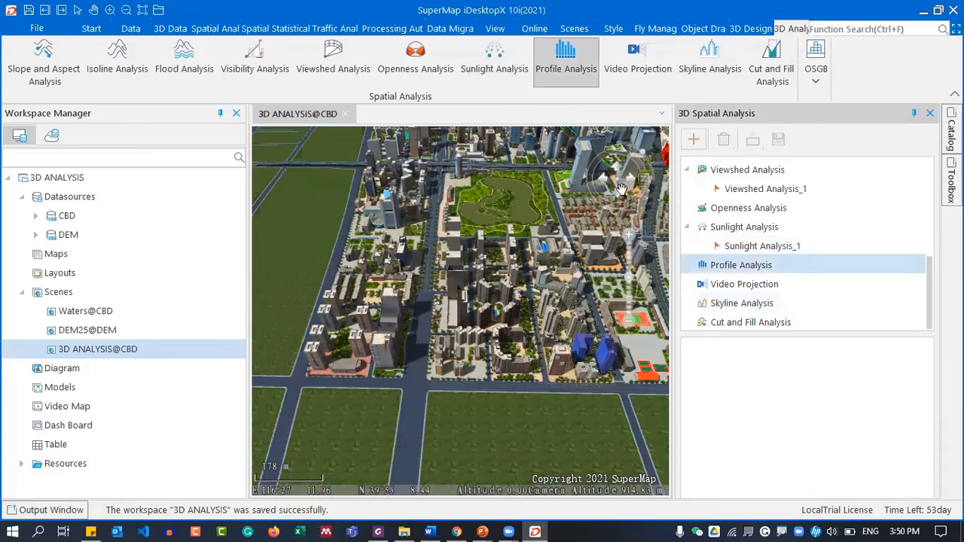
pyautogui.click(279, 323)
pyautogui.click(449, 352)
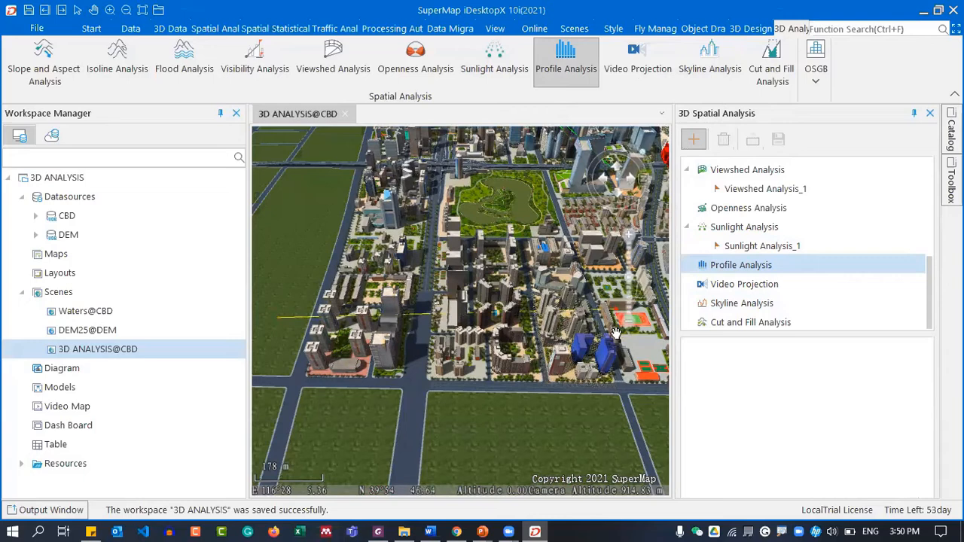
pyautogui.rightClick(609, 341)
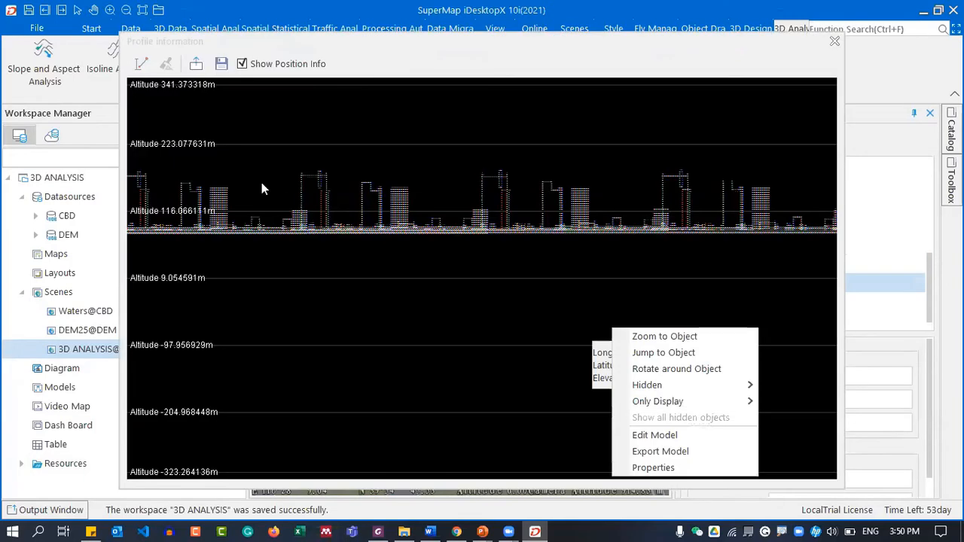
pyautogui.moveTo(380, 46); pyautogui.dragTo(365, 30)
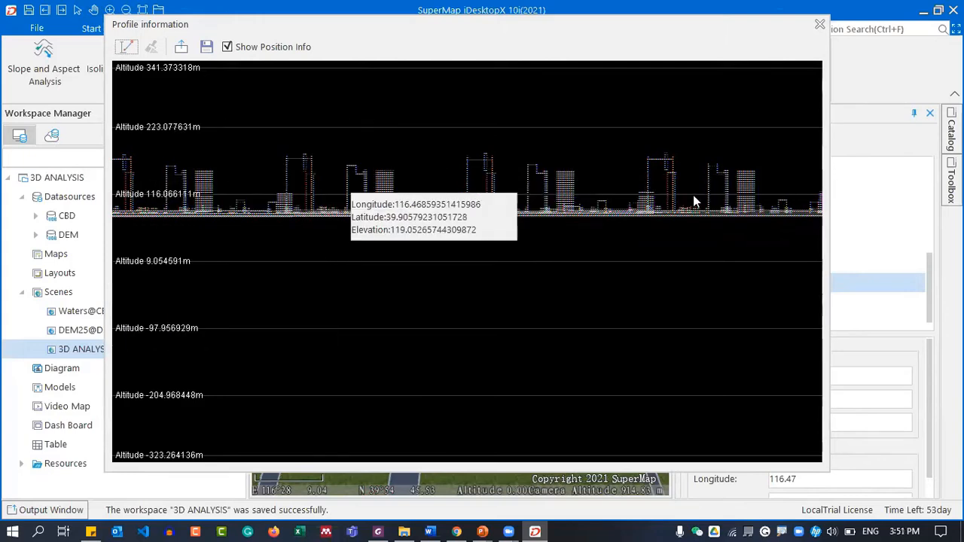
pyautogui.click(819, 25)
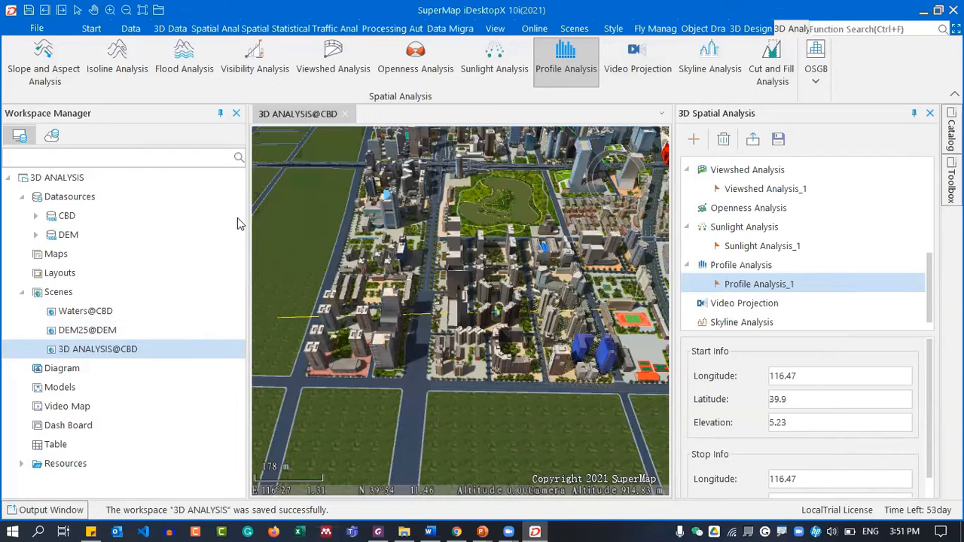
# Close the 3D ANALYSIS@CBD scene without saving its changes, and open the DEM25@DEM scene
pyautogui.click(346, 114)
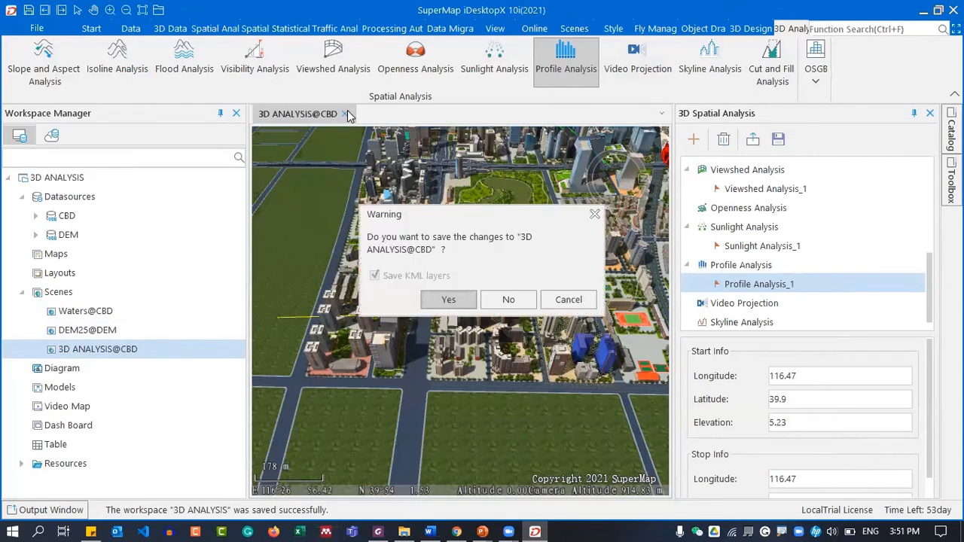
pyautogui.click(508, 301)
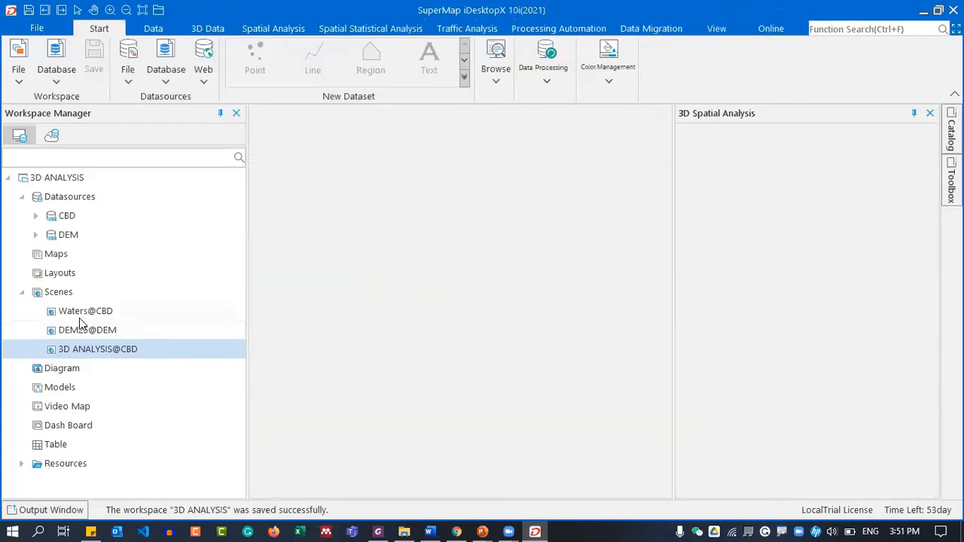
pyautogui.click(83, 330)
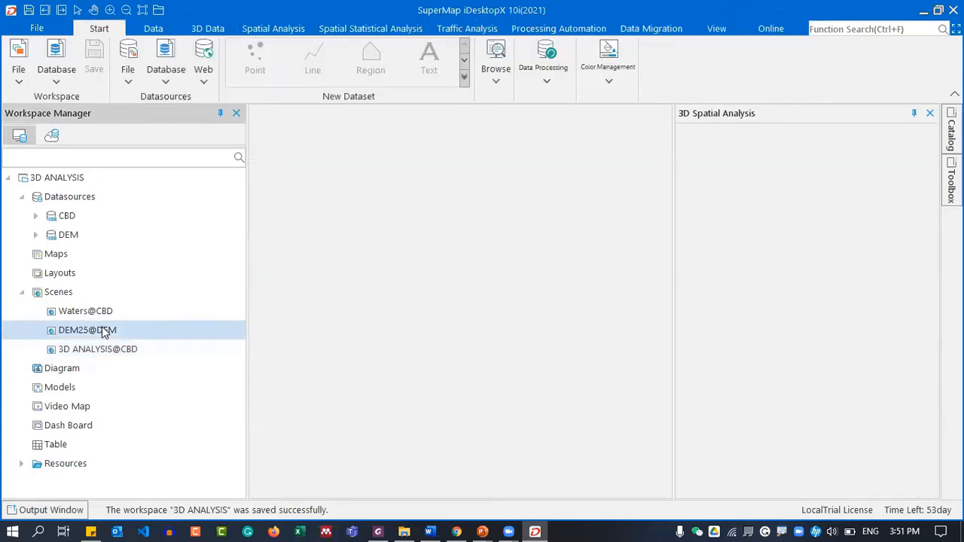
pyautogui.rightClick(104, 333)
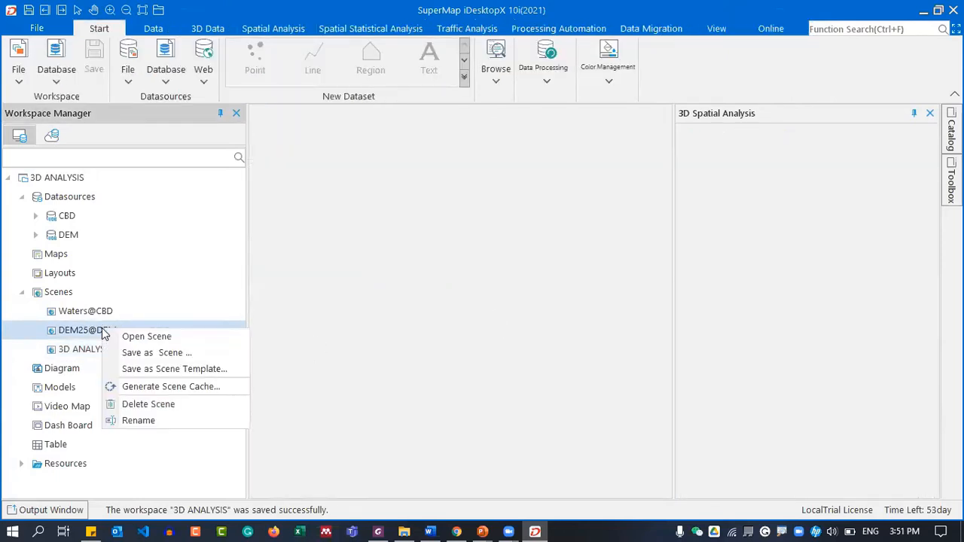
pyautogui.click(128, 337)
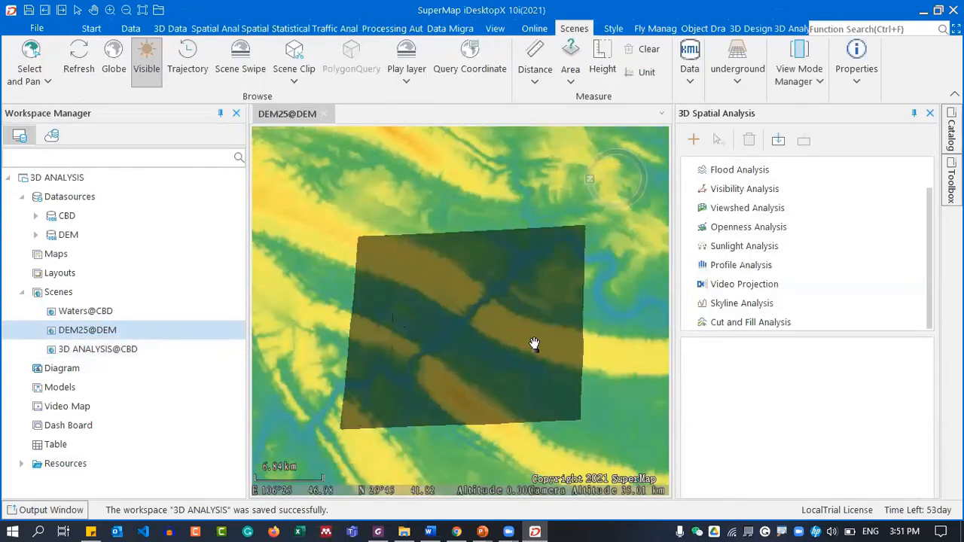
# Examine the DEM terrain from its full extent down to the river valleys, from above and at low angles
pyautogui.scroll(-5, 533, 345)
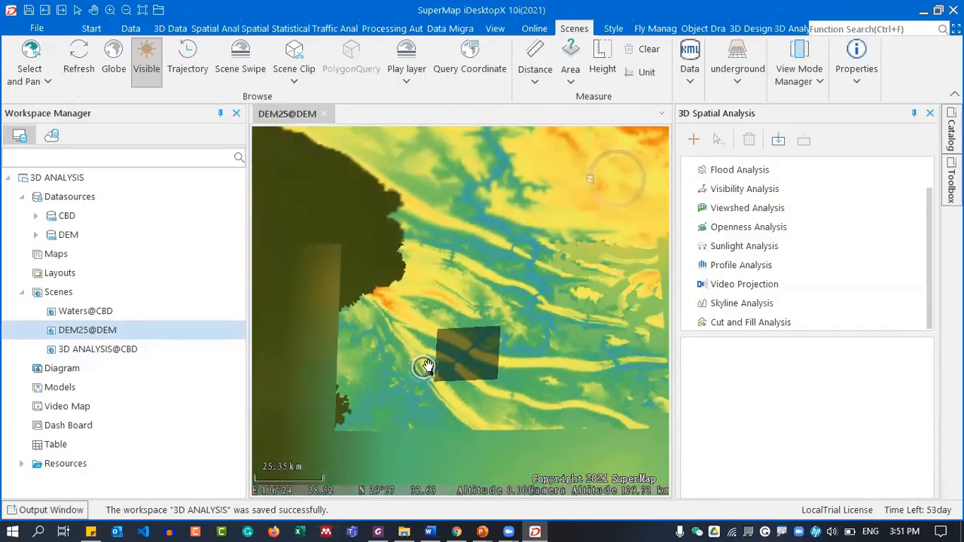
pyautogui.scroll(-5, 424, 366)
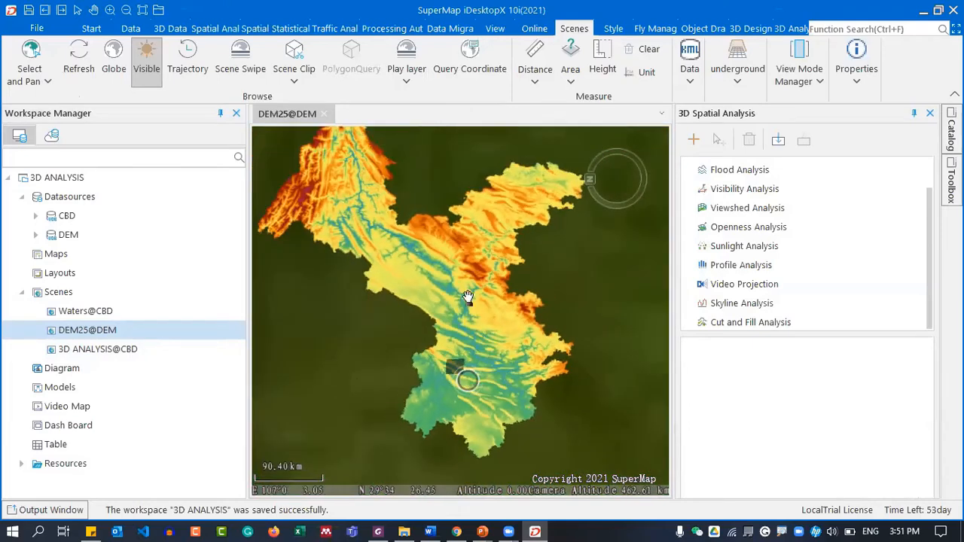
pyautogui.scroll(4, 403, 272)
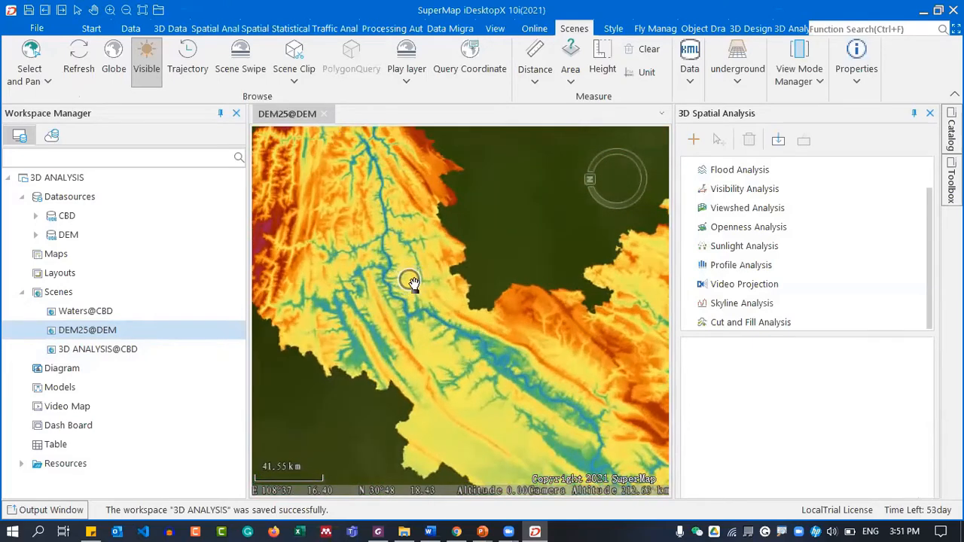
pyautogui.scroll(5, 409, 275)
pyautogui.scroll(3, 415, 279)
pyautogui.moveTo(385, 292)
pyautogui.mouseDown(button='middle')
pyautogui.moveTo(369, 409)
pyautogui.moveTo(351, 423)
pyautogui.mouseUp(button='middle')
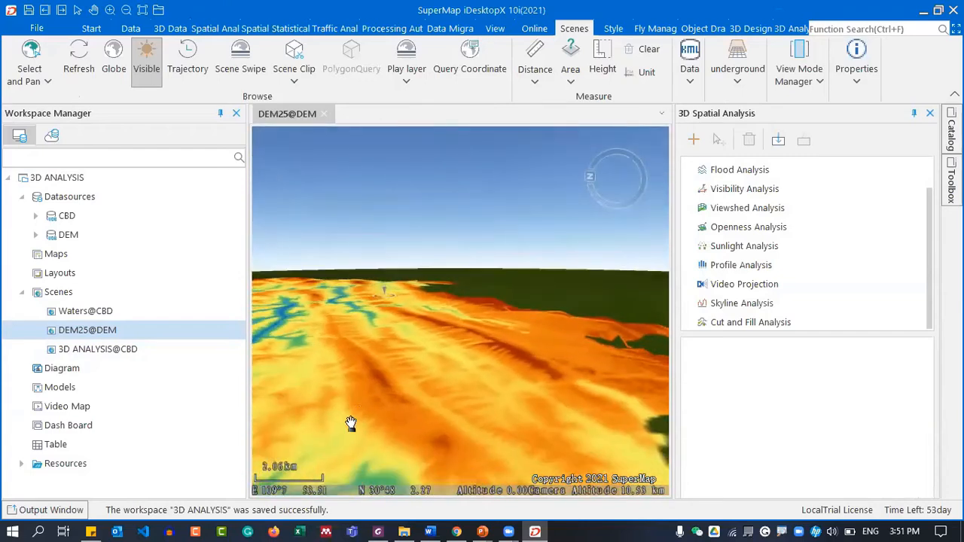
pyautogui.scroll(2, 557, 291)
pyautogui.scroll(3, 439, 338)
pyautogui.moveTo(439, 340)
pyautogui.mouseDown(button='middle')
pyautogui.moveTo(445, 392)
pyautogui.moveTo(464, 429)
pyautogui.moveTo(436, 354)
pyautogui.moveTo(451, 340)
pyautogui.mouseUp(button='middle')
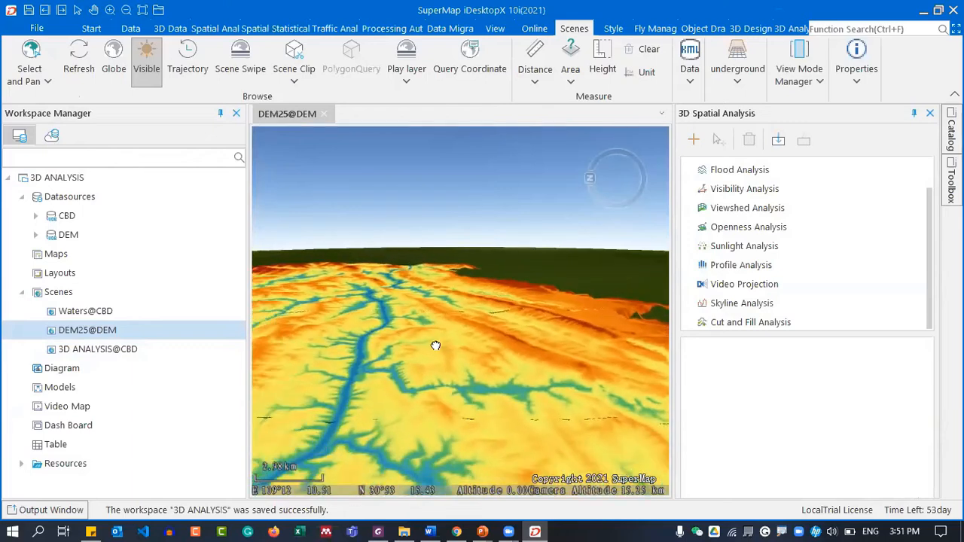
pyautogui.moveTo(389, 363); pyautogui.dragTo(407, 190, button='middle')
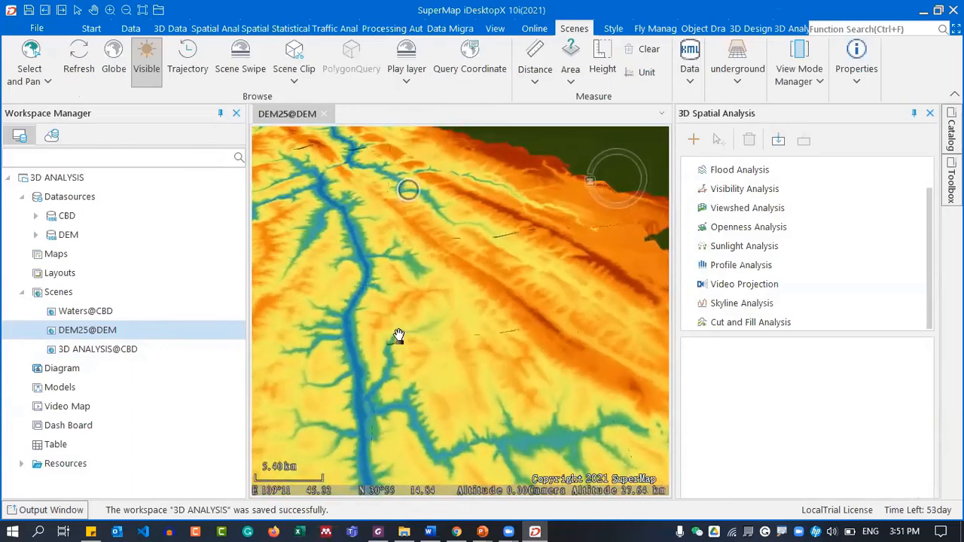
pyautogui.scroll(-3, 392, 332)
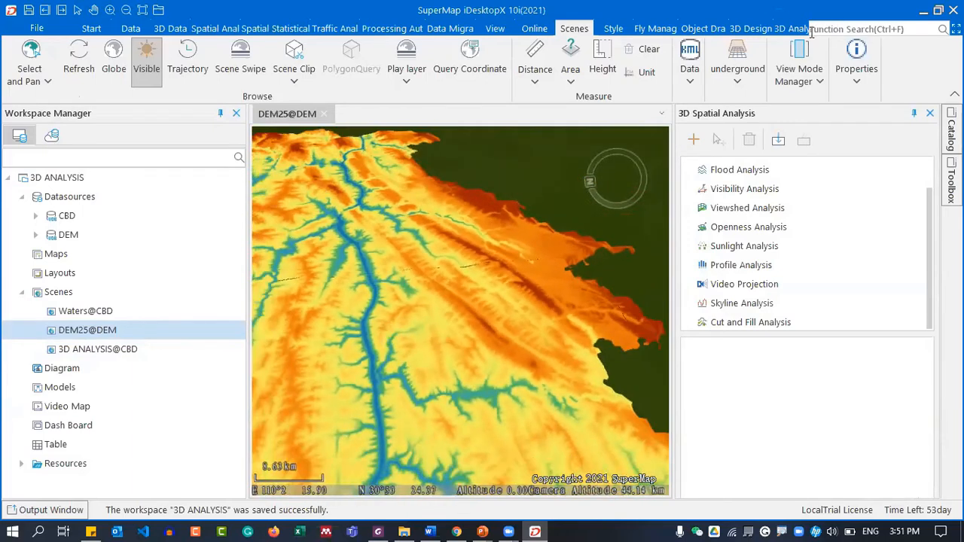
# Create a slope and aspect analysis over a polygon covering the river bend and the adjacent ridge
pyautogui.click(791, 28)
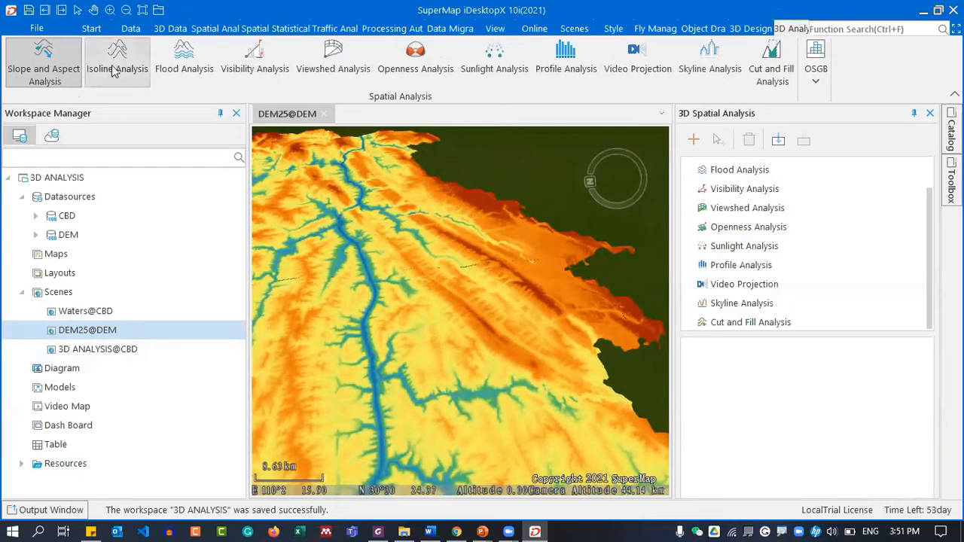
pyautogui.moveTo(463, 359); pyautogui.dragTo(471, 328)
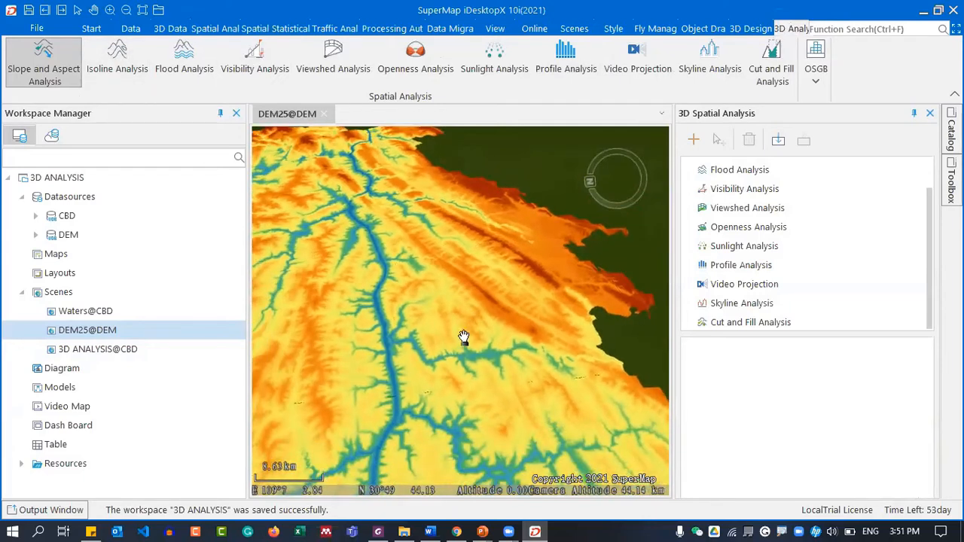
pyautogui.click(45, 75)
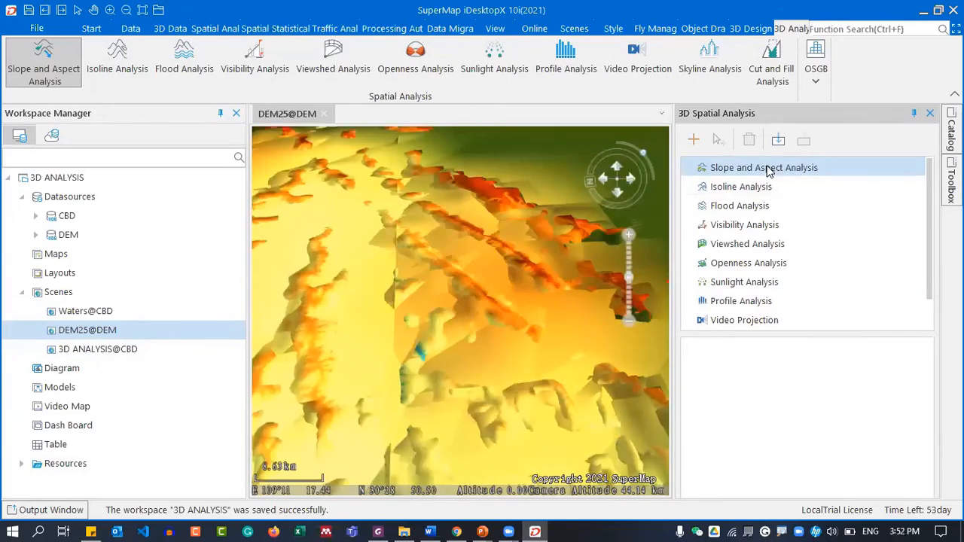
pyautogui.moveTo(405, 240); pyautogui.dragTo(456, 330)
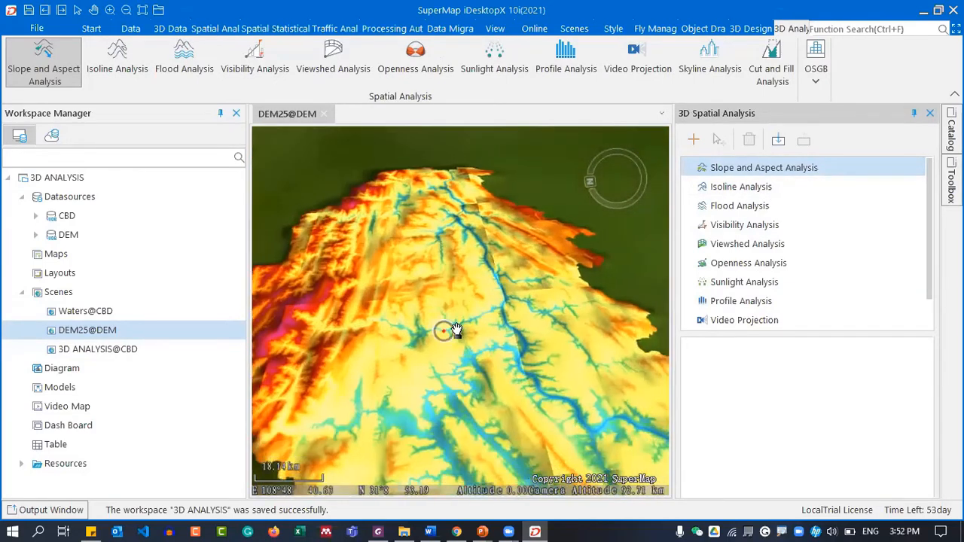
pyautogui.moveTo(494, 272); pyautogui.dragTo(670, 371)
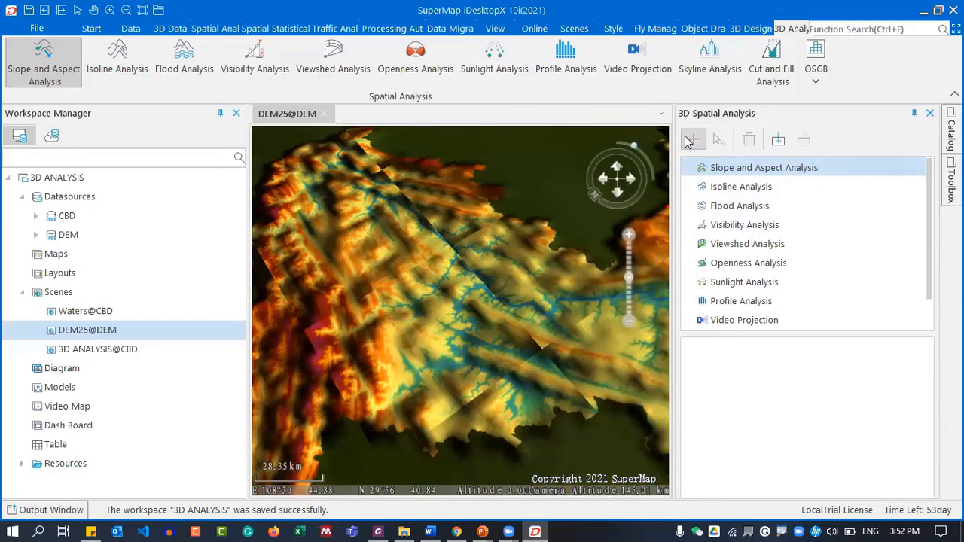
pyautogui.click(692, 140)
pyautogui.moveTo(276, 273); pyautogui.dragTo(405, 273)
pyautogui.scroll(5, 405, 273)
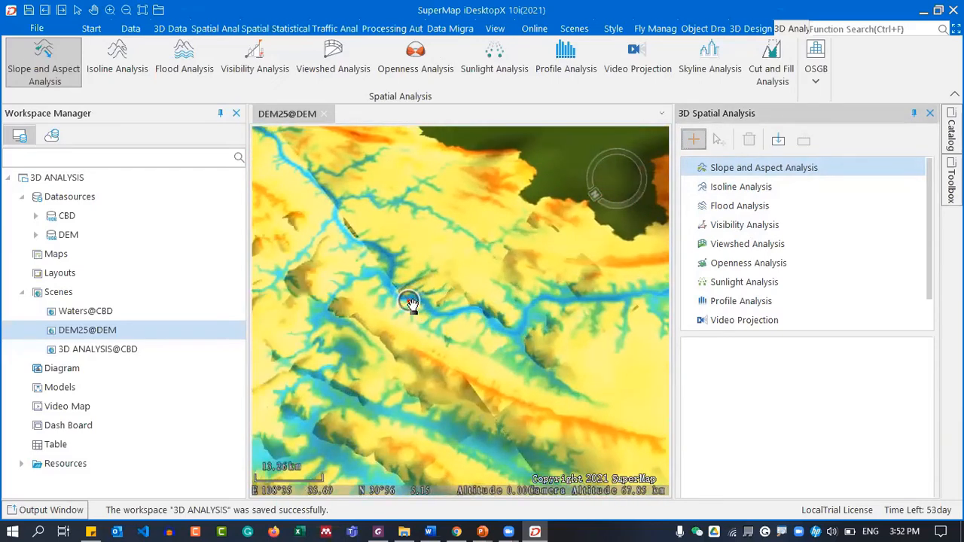
pyautogui.moveTo(490, 323); pyautogui.dragTo(381, 288, button='middle')
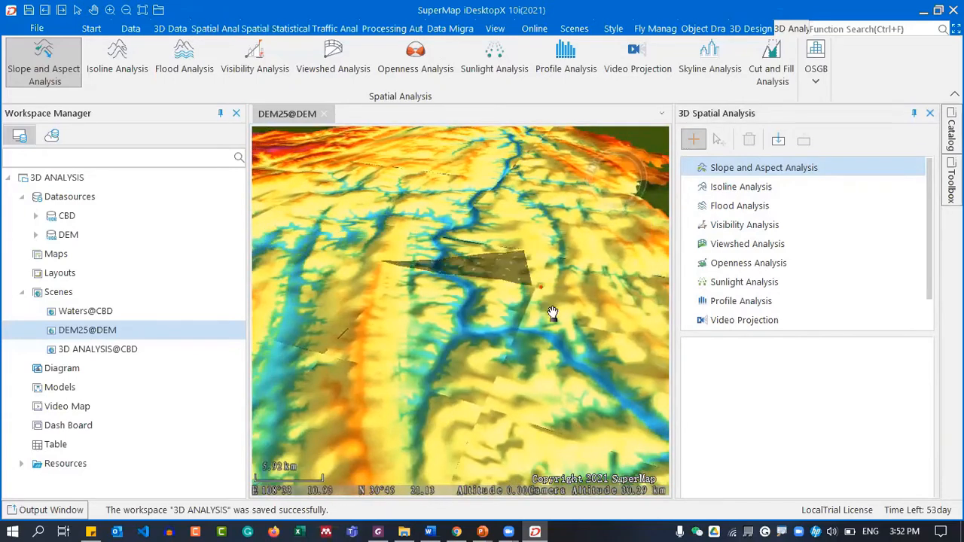
pyautogui.click(577, 430)
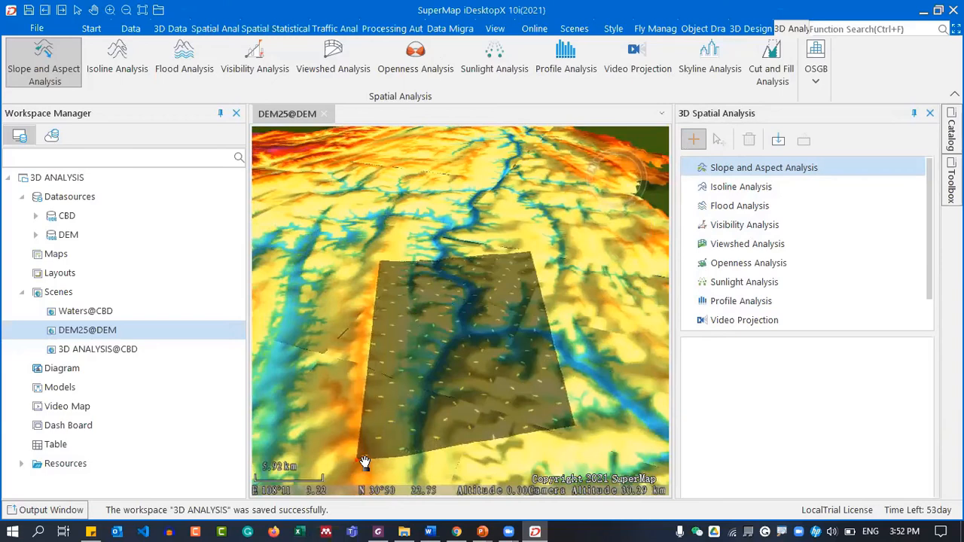
pyautogui.click(362, 459)
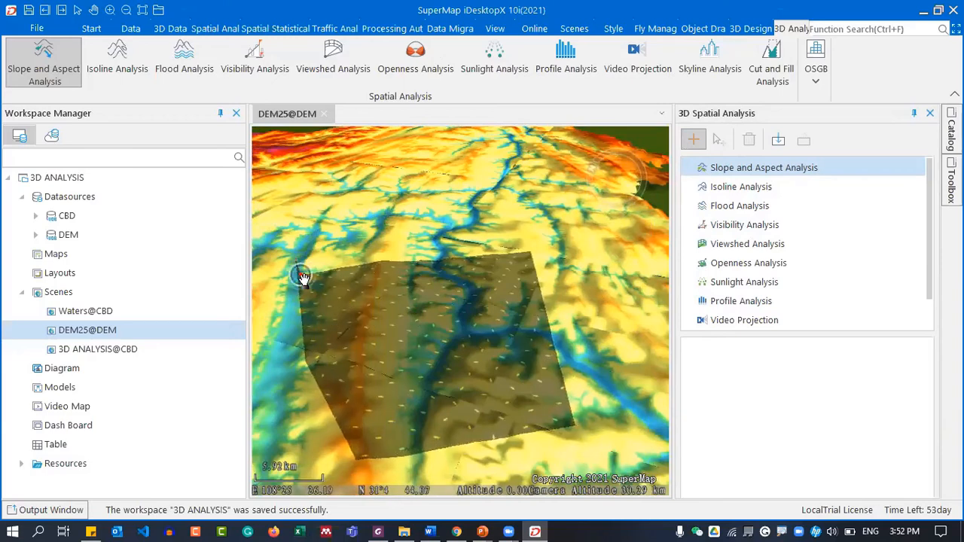
pyautogui.rightClick(301, 277)
# Inspect the analyzed terrain, try the Slope and Aspect display modes separately, and return to Slope and Aspect
pyautogui.moveTo(452, 322); pyautogui.dragTo(455, 440, button='middle')
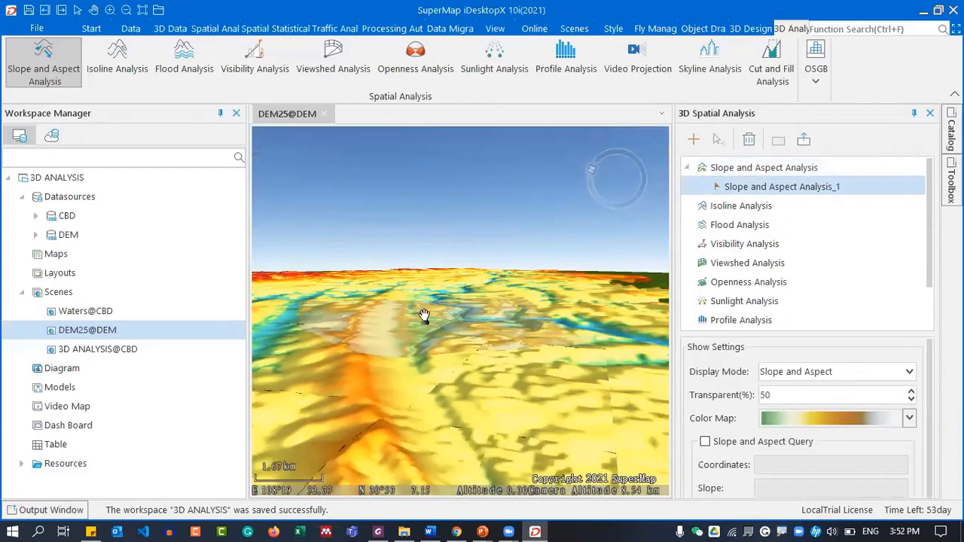
pyautogui.scroll(4, 425, 318)
pyautogui.moveTo(452, 374); pyautogui.dragTo(426, 291, button='middle')
pyautogui.moveTo(403, 377); pyautogui.dragTo(412, 321, button='middle')
pyautogui.scroll(-3, 477, 329)
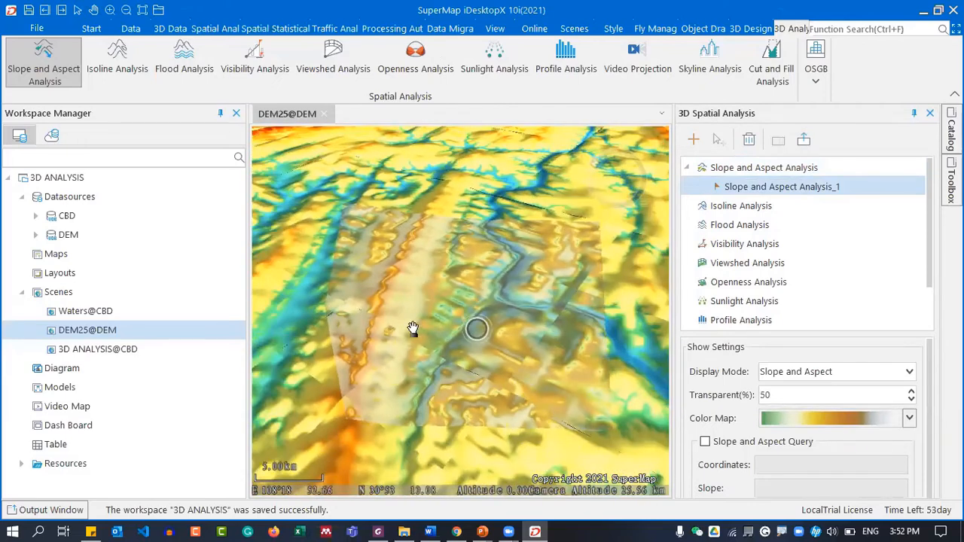
pyautogui.click(911, 371)
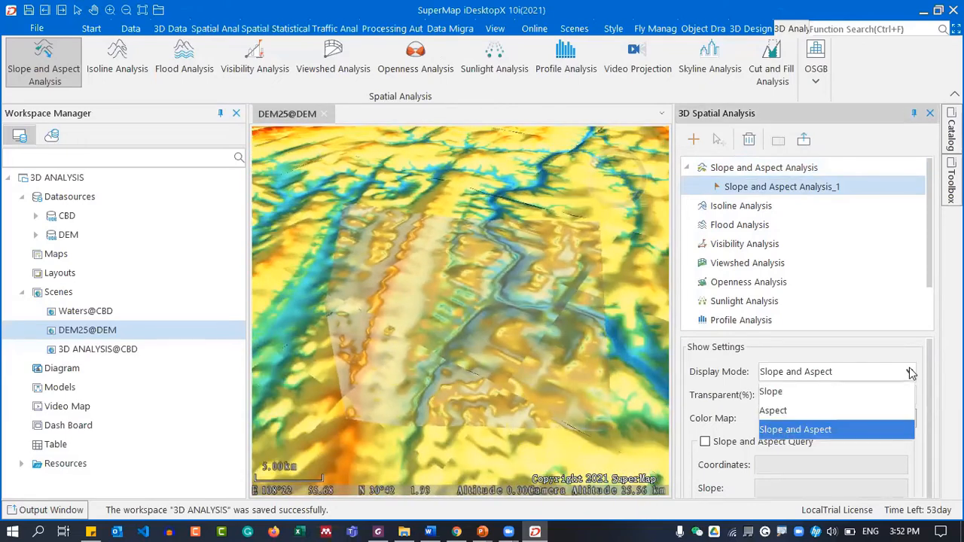
pyautogui.click(798, 390)
pyautogui.click(906, 376)
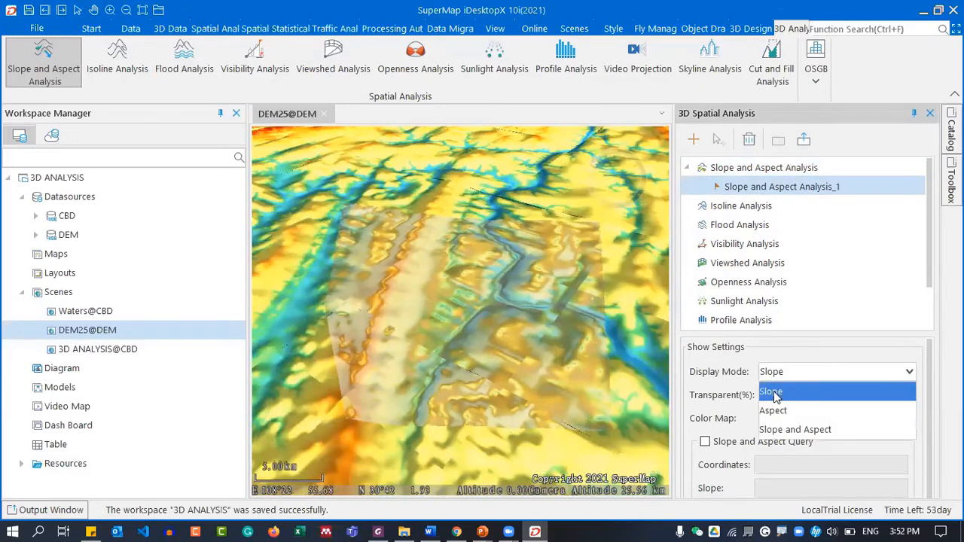
pyautogui.click(773, 410)
pyautogui.click(825, 372)
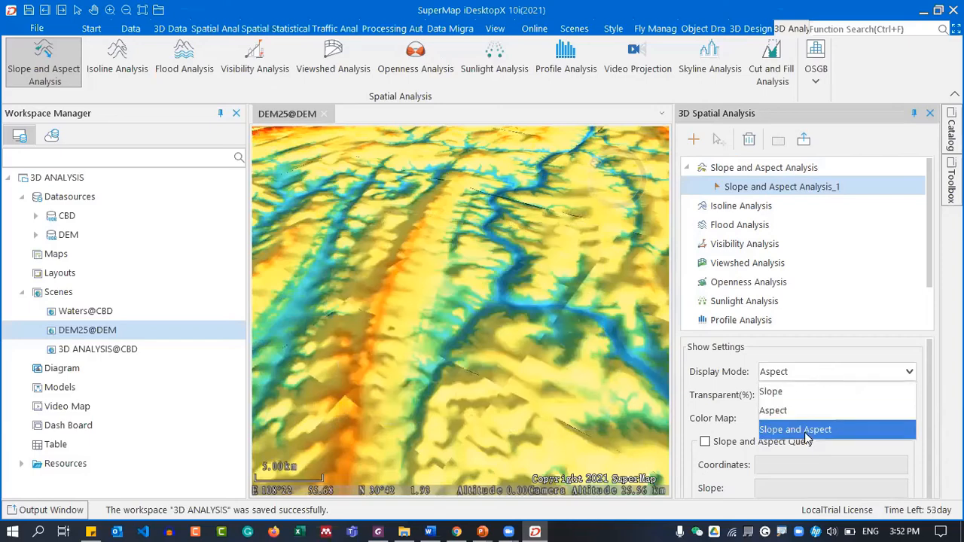
pyautogui.click(827, 431)
# Enable the slope and aspect query, and read the values at several points across the analyzed valley and ridge
pyautogui.moveTo(455, 298); pyautogui.dragTo(444, 406, button='middle')
pyautogui.moveTo(454, 278)
pyautogui.mouseDown(button='middle')
pyautogui.moveTo(482, 379)
pyautogui.moveTo(538, 403)
pyautogui.mouseUp(button='middle')
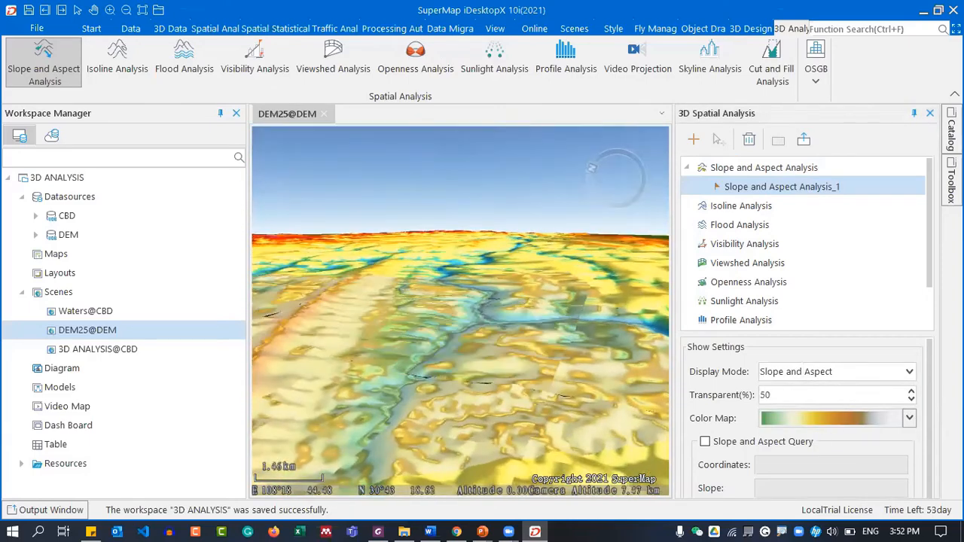
pyautogui.scroll(-1, 933, 404)
pyautogui.moveTo(927, 412)
pyautogui.mouseDown()
pyautogui.moveTo(929, 347)
pyautogui.moveTo(939, 425)
pyautogui.mouseUp()
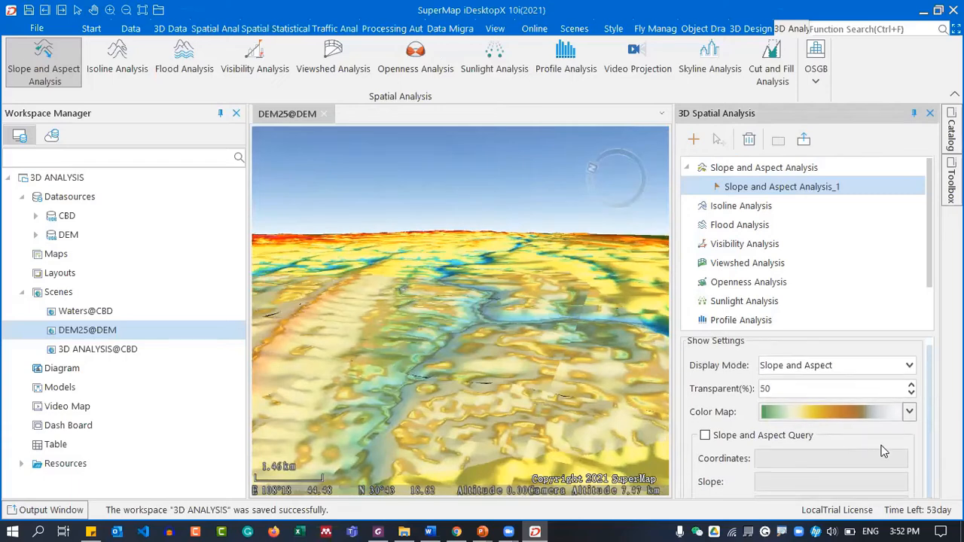
pyautogui.click(704, 435)
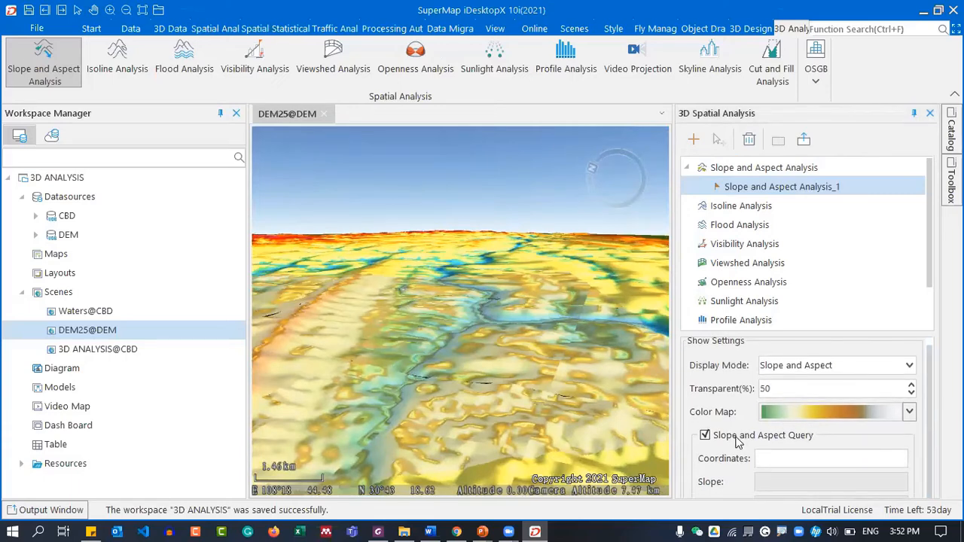
pyautogui.moveTo(476, 328); pyautogui.dragTo(523, 336, button='middle')
pyautogui.scroll(5, 459, 399)
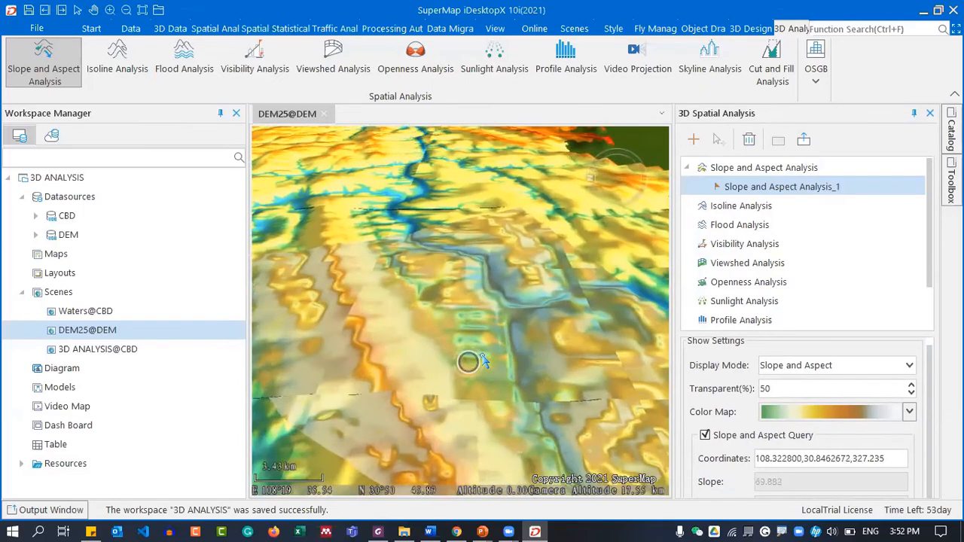
pyautogui.scroll(4, 422, 351)
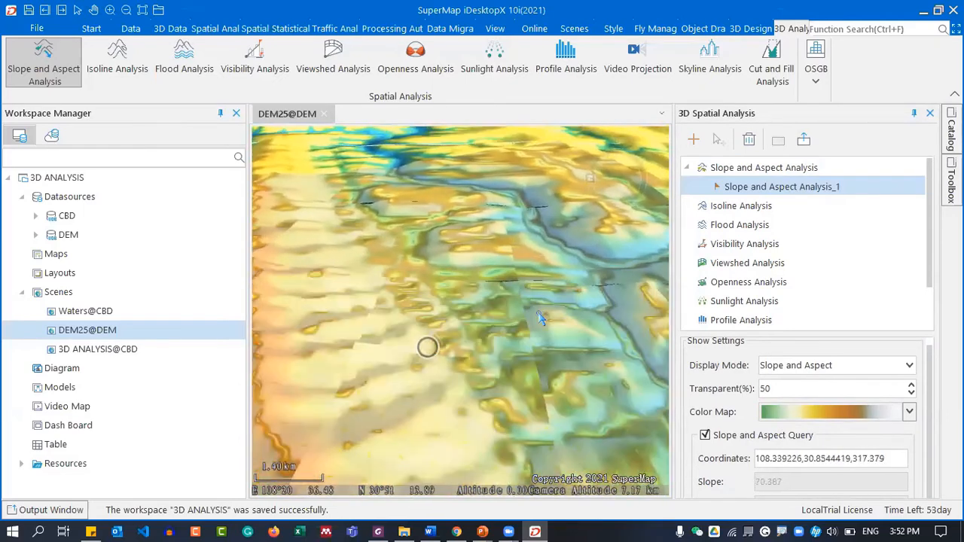
pyautogui.moveTo(462, 351); pyautogui.dragTo(469, 438, button='middle')
pyautogui.scroll(3, 445, 365)
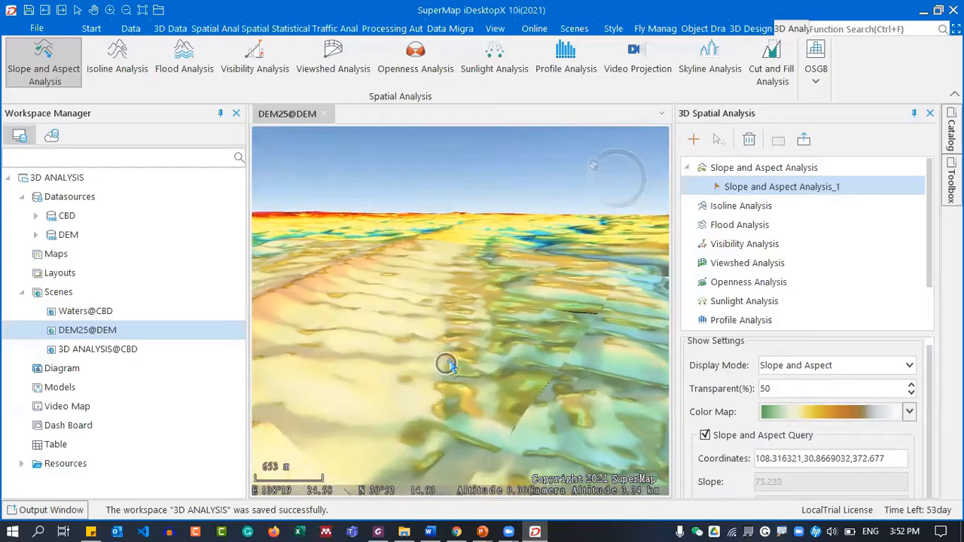
pyautogui.moveTo(396, 389)
pyautogui.mouseDown(button='middle')
pyautogui.moveTo(299, 346)
pyautogui.moveTo(394, 403)
pyautogui.moveTo(265, 351)
pyautogui.moveTo(319, 311)
pyautogui.mouseUp(button='middle')
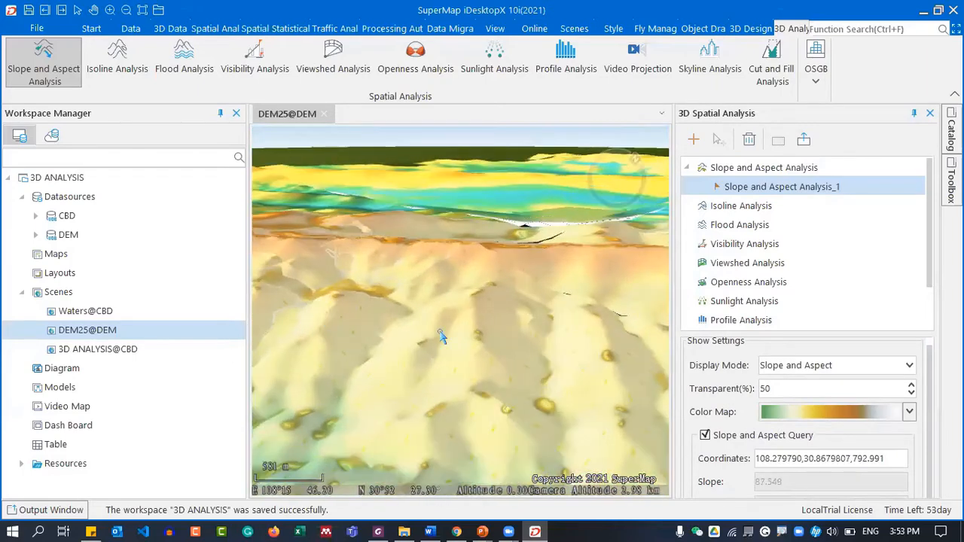
# Change the slope and aspect analysis's color map to the green-orange-red gradient
pyautogui.click(907, 413)
pyautogui.click(904, 399)
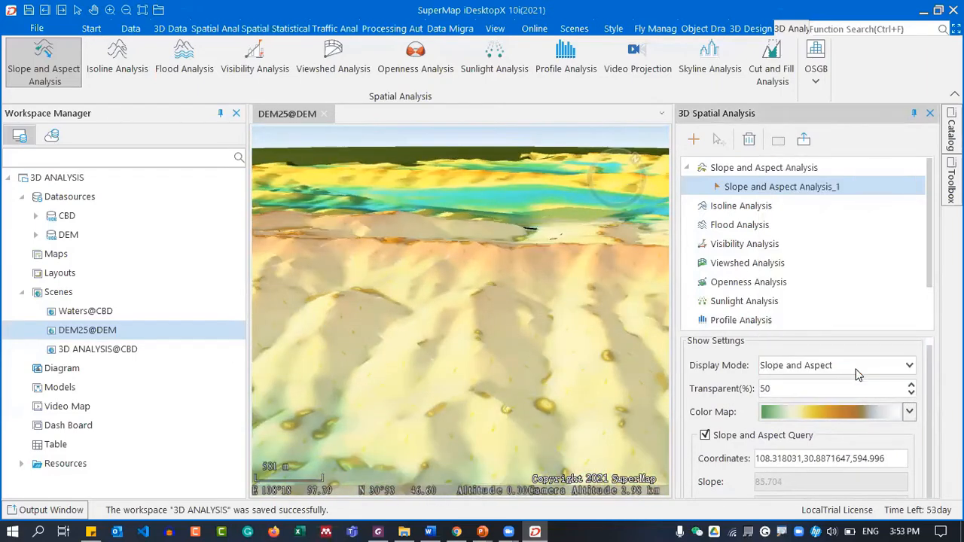
pyautogui.moveTo(296, 273); pyautogui.dragTo(468, 359, button='middle')
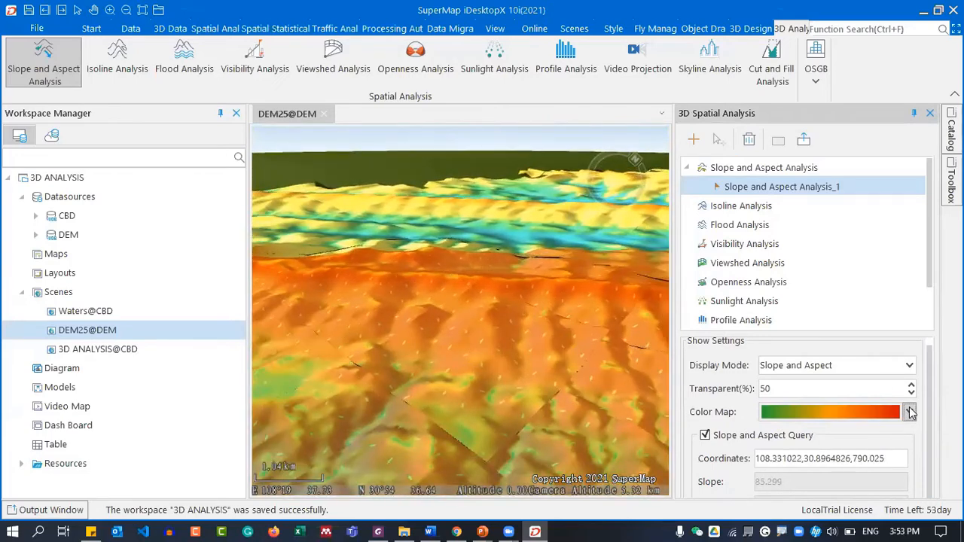
# Turn on the Flow display for the slope and aspect analysis, collapsing the ribbon to make its lower settings reachable
pyautogui.moveTo(344, 360); pyautogui.dragTo(390, 288, button='middle')
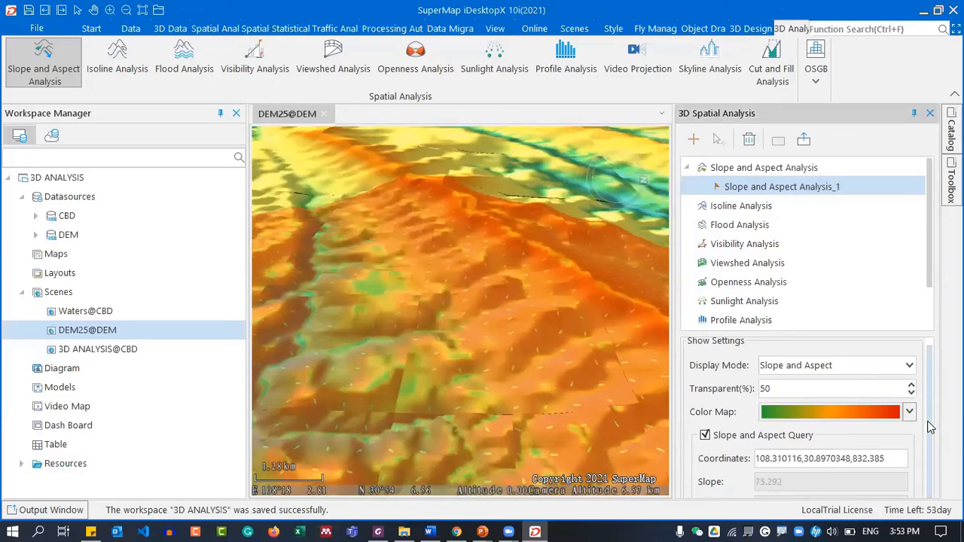
pyautogui.scroll(1, 927, 461)
pyautogui.scroll(-1, 920, 303)
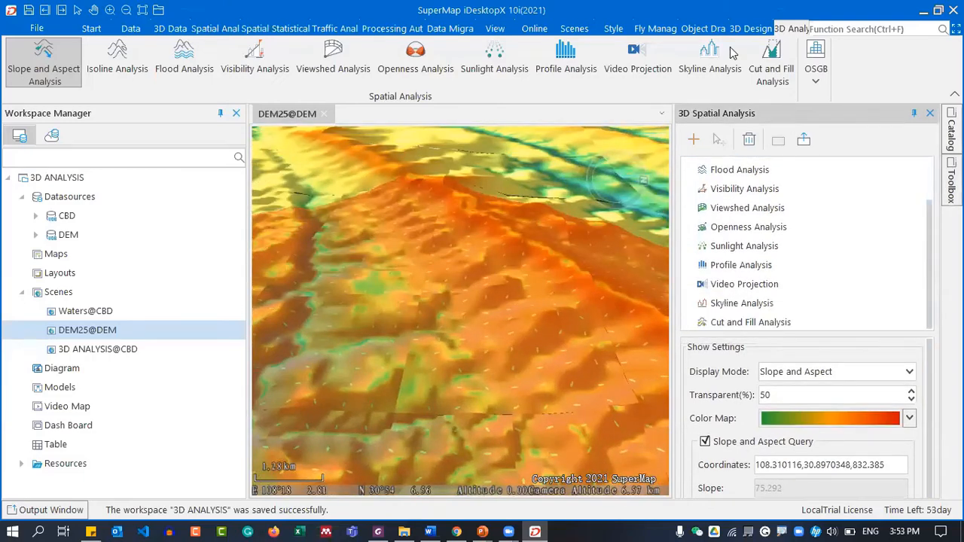
pyautogui.doubleClick(91, 28)
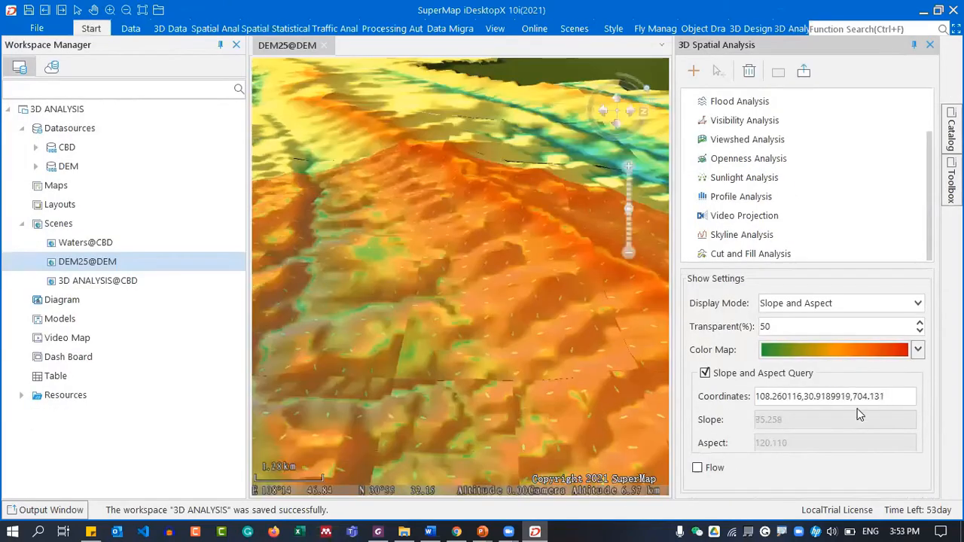
pyautogui.click(697, 468)
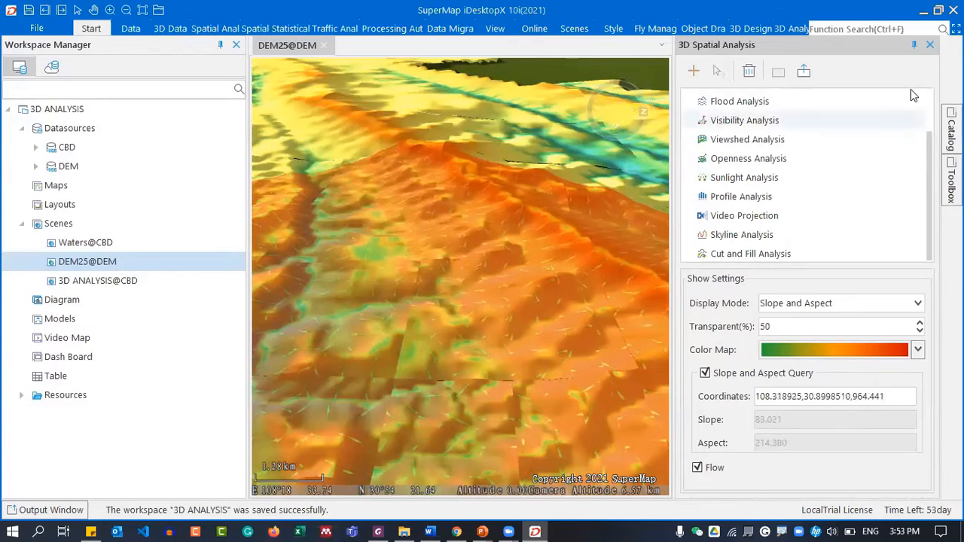
# Enlarge the scene by auto-hiding the analysis settings, and examine the flow arrows up close across the slopes and valleys
pyautogui.click(912, 45)
pyautogui.scroll(5, 686, 259)
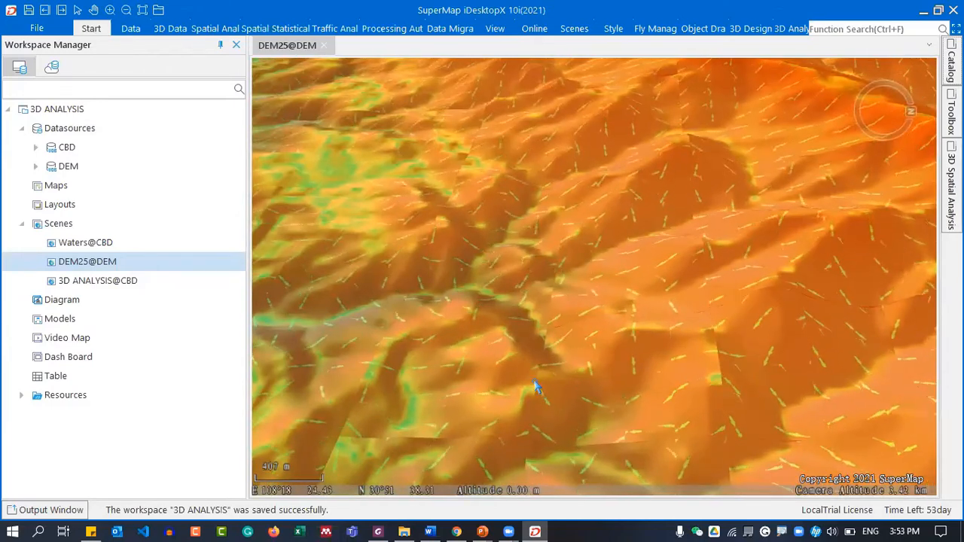
pyautogui.scroll(-3, 658, 308)
pyautogui.moveTo(659, 308); pyautogui.dragTo(612, 337, button='middle')
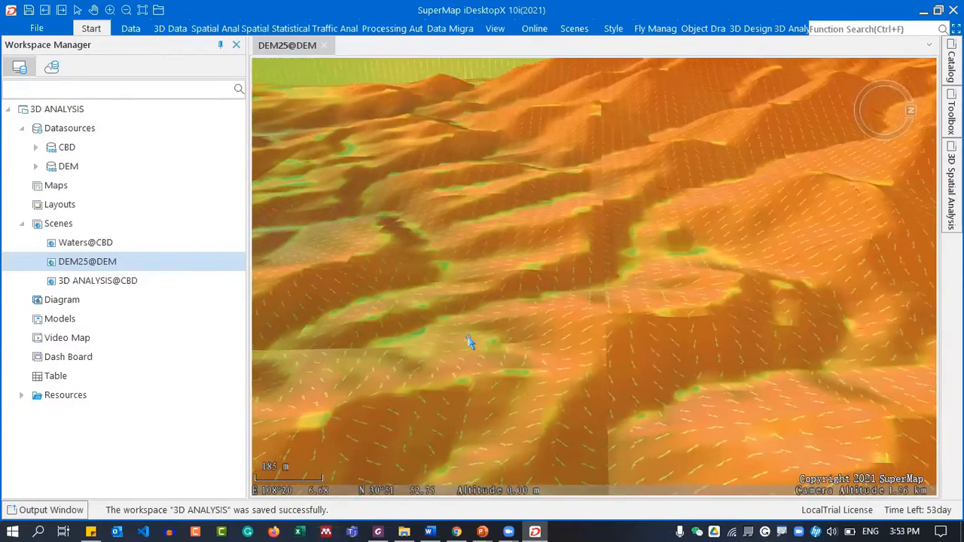
pyautogui.moveTo(468, 343); pyautogui.dragTo(763, 429, button='middle')
pyautogui.moveTo(673, 343); pyautogui.dragTo(778, 433, button='middle')
pyautogui.moveTo(524, 426)
pyautogui.mouseDown(button='middle')
pyautogui.moveTo(685, 417)
pyautogui.moveTo(806, 390)
pyautogui.mouseUp(button='middle')
pyautogui.moveTo(510, 364)
pyautogui.mouseDown(button='middle')
pyautogui.moveTo(641, 372)
pyautogui.moveTo(756, 288)
pyautogui.moveTo(759, 261)
pyautogui.mouseUp(button='middle')
pyautogui.moveTo(597, 356)
pyautogui.mouseDown(button='middle')
pyautogui.moveTo(660, 436)
pyautogui.moveTo(749, 446)
pyautogui.moveTo(859, 397)
pyautogui.mouseUp(button='middle')
pyautogui.moveTo(519, 369); pyautogui.dragTo(684, 452, button='middle')
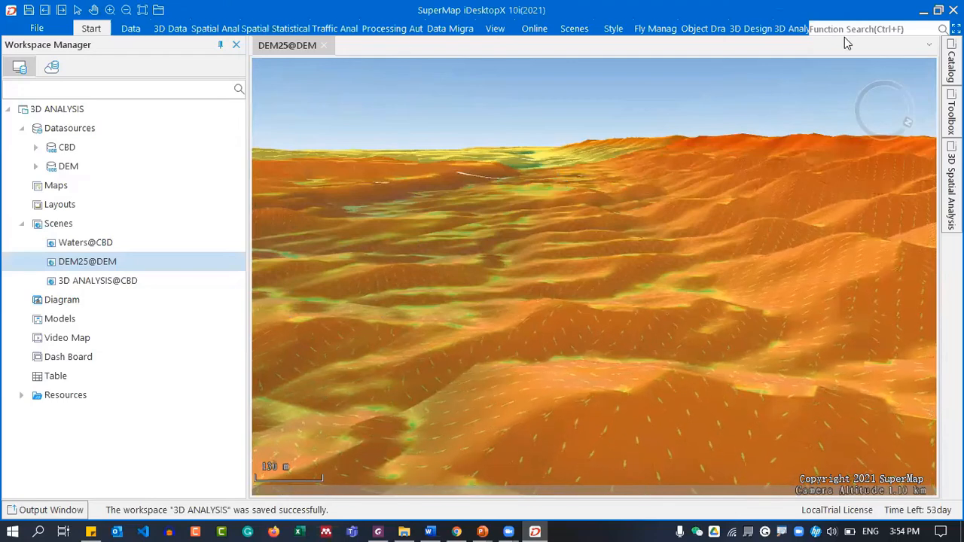
# Start an isoline analysis and dock the 3D spatial analysis list beside the scene
pyautogui.click(795, 29)
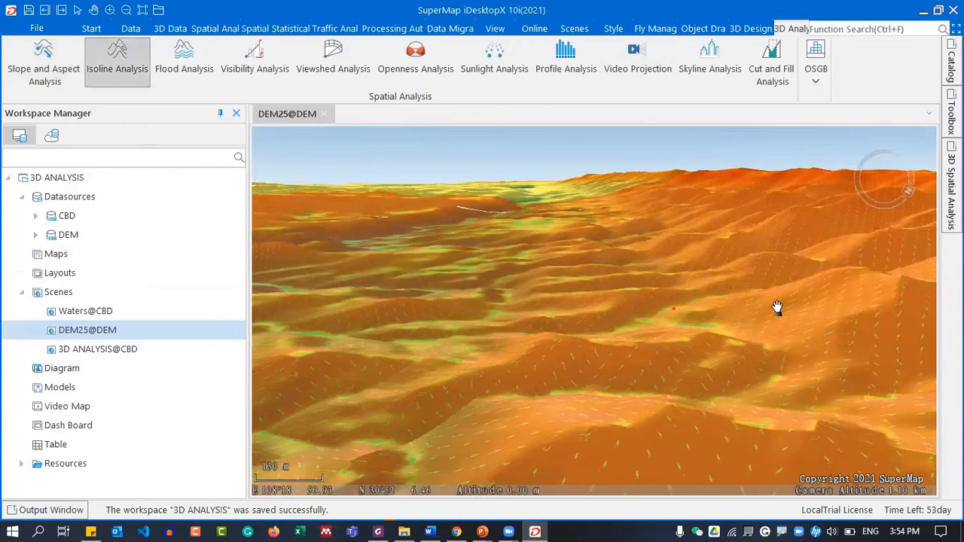
pyautogui.scroll(-8, 771, 317)
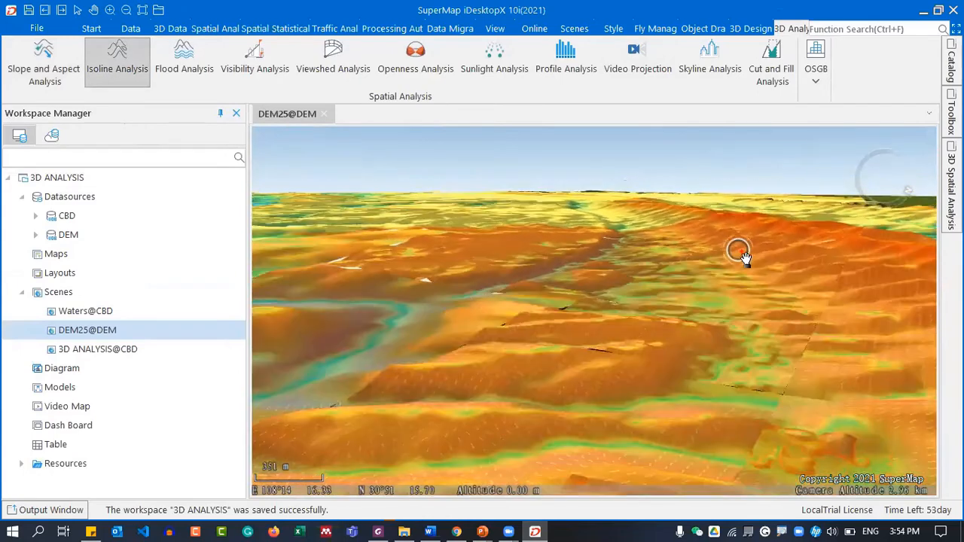
pyautogui.moveTo(951, 117)
pyautogui.click(913, 113)
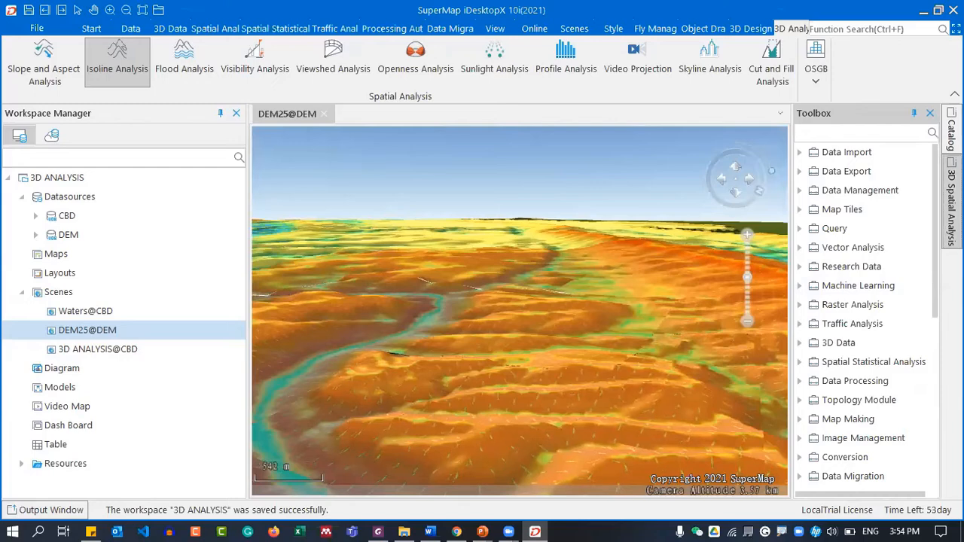
pyautogui.moveTo(952, 199)
pyautogui.click(912, 114)
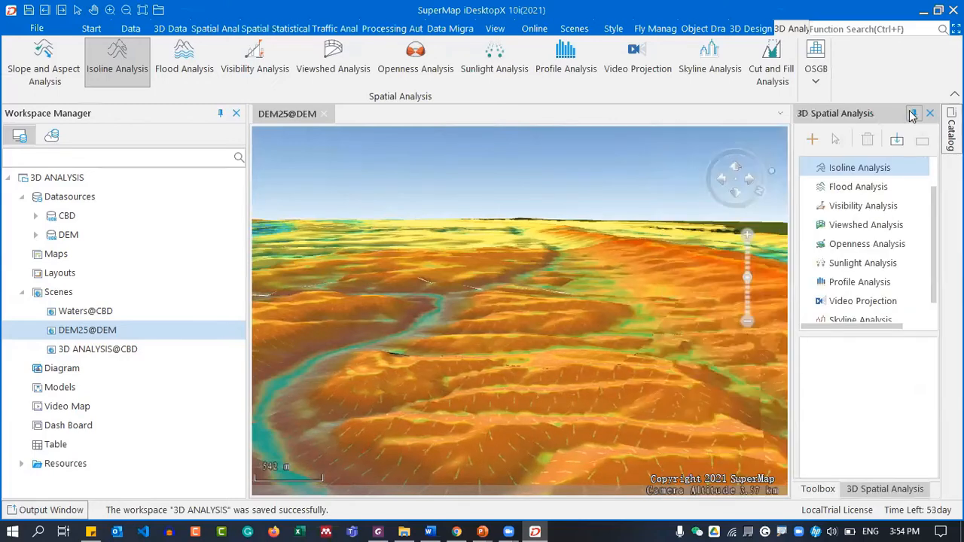
# Create an isoline analysis over a polygon around the branching valley southwest of the main river
pyautogui.scroll(-5, 618, 373)
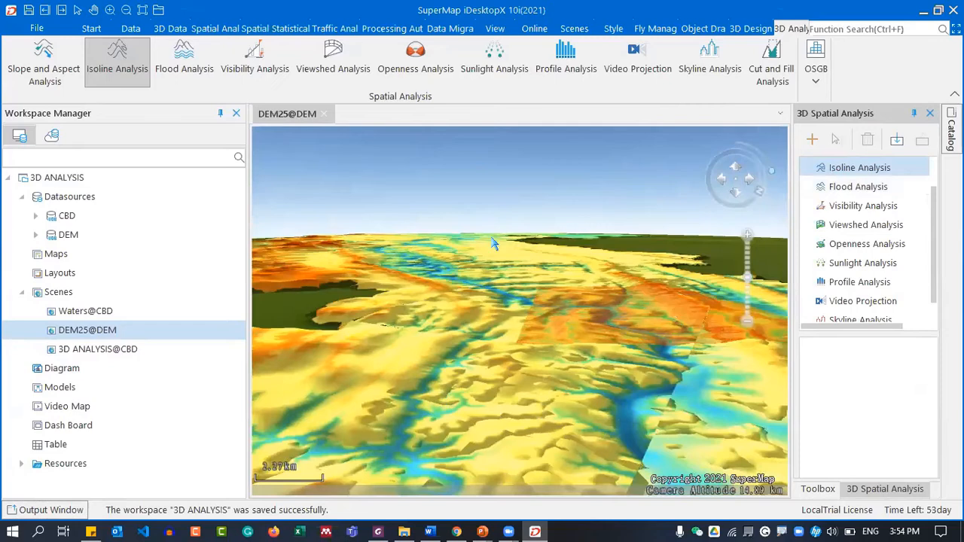
pyautogui.scroll(3, 519, 310)
pyautogui.moveTo(401, 350); pyautogui.dragTo(478, 243, button='middle')
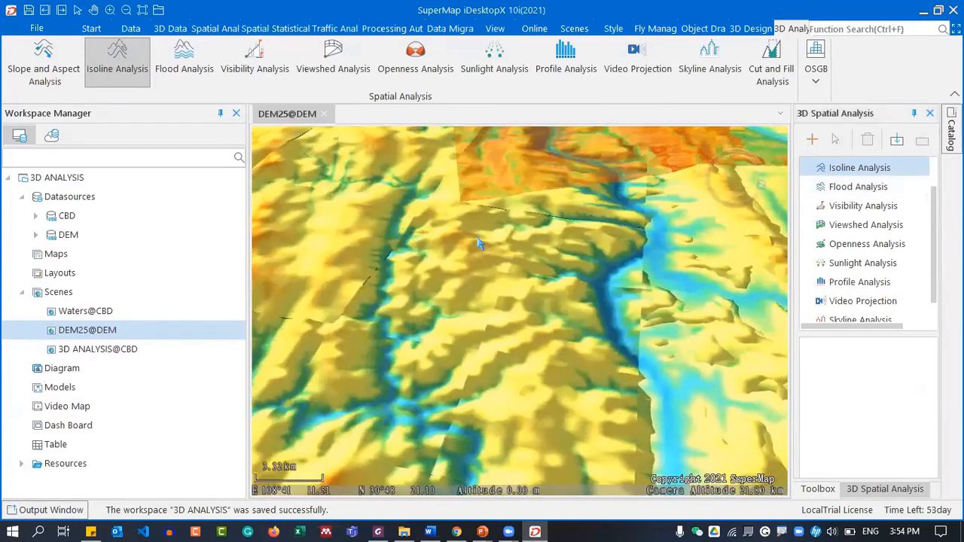
pyautogui.scroll(-5, 602, 252)
pyautogui.scroll(3, 572, 390)
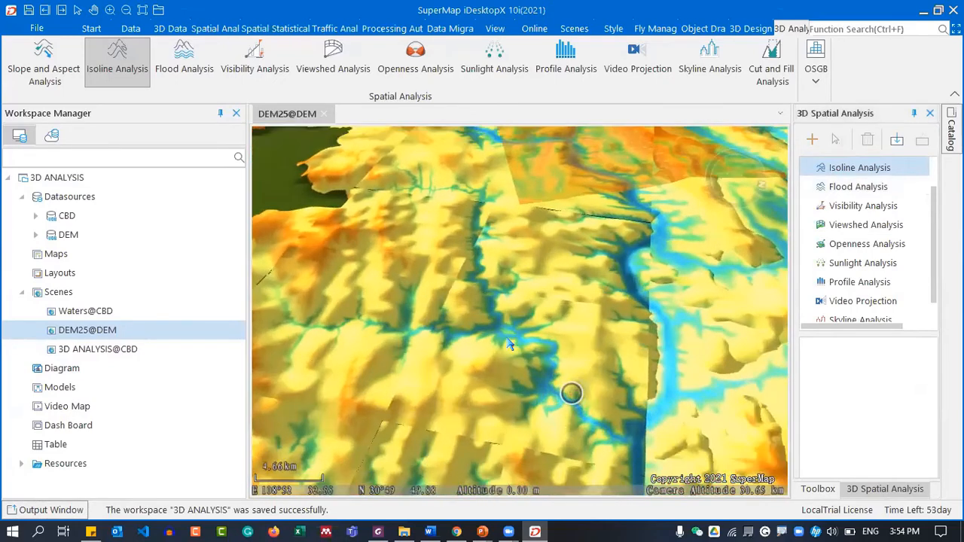
pyautogui.click(812, 143)
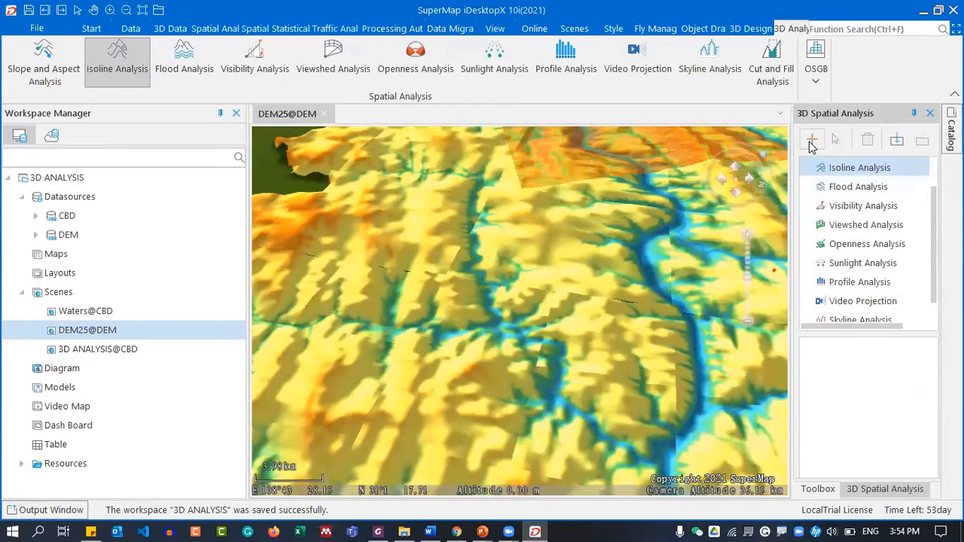
pyautogui.click(538, 228)
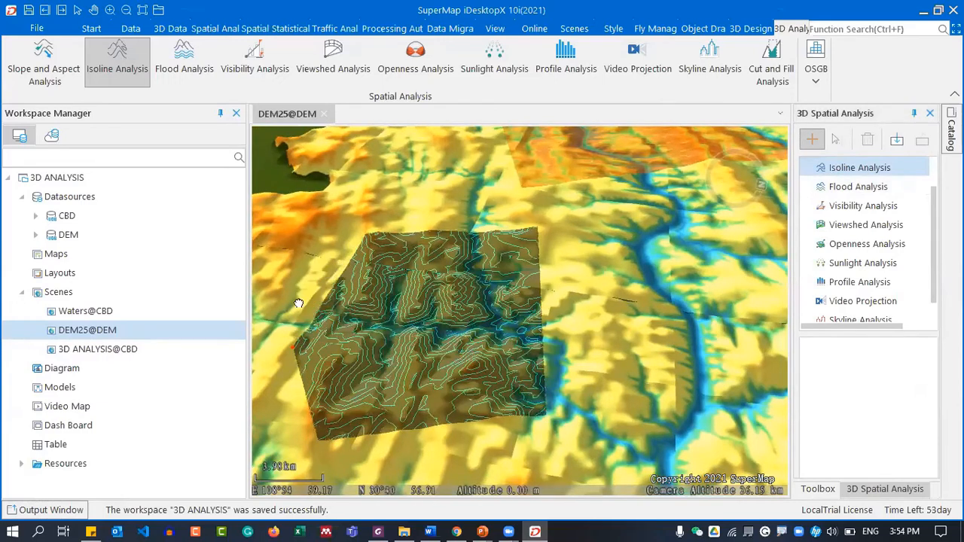
pyautogui.rightClick(331, 230)
# Examine the generated isolines and altitude coloring from several angles and distances across the ridges and valleys
pyautogui.moveTo(558, 287); pyautogui.dragTo(582, 326, button='middle')
pyautogui.scroll(5, 349, 322)
pyautogui.moveTo(469, 307)
pyautogui.mouseDown(button='middle')
pyautogui.moveTo(458, 440)
pyautogui.moveTo(475, 292)
pyautogui.mouseUp(button='middle')
pyautogui.scroll(-5, 604, 334)
pyautogui.moveTo(454, 340)
pyautogui.mouseDown(button='middle')
pyautogui.moveTo(522, 389)
pyautogui.moveTo(750, 405)
pyautogui.moveTo(402, 387)
pyautogui.moveTo(540, 387)
pyautogui.moveTo(419, 329)
pyautogui.mouseUp(button='middle')
pyautogui.moveTo(728, 299); pyautogui.dragTo(691, 321, button='middle')
pyautogui.moveTo(326, 288)
pyautogui.mouseDown(button='middle')
pyautogui.moveTo(456, 351)
pyautogui.moveTo(495, 430)
pyautogui.moveTo(490, 325)
pyautogui.moveTo(401, 342)
pyautogui.mouseUp(button='middle')
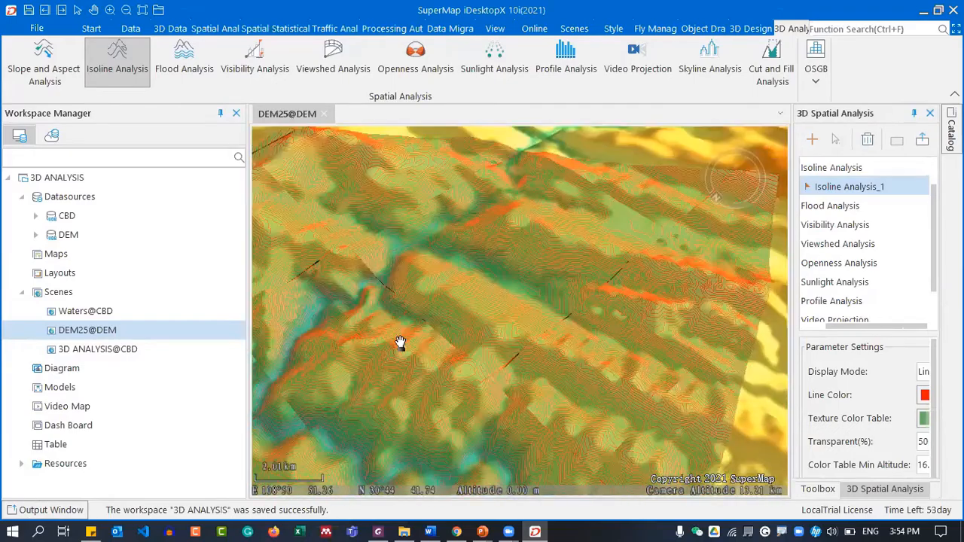
pyautogui.scroll(5, 400, 343)
# Widen the analysis settings and collapse the ribbon to show all the isoline parameters down to the interval
pyautogui.moveTo(790, 398); pyautogui.dragTo(589, 373)
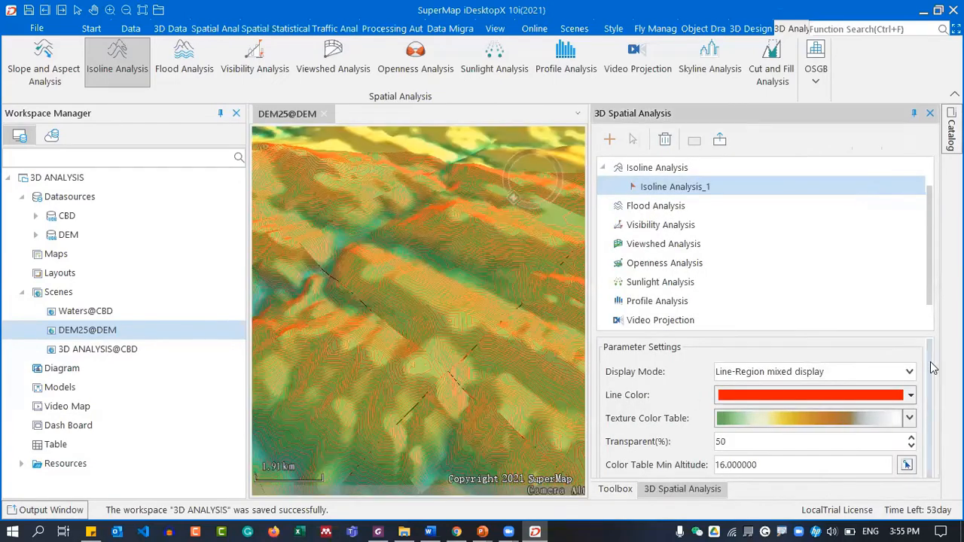
pyautogui.scroll(-1, 932, 369)
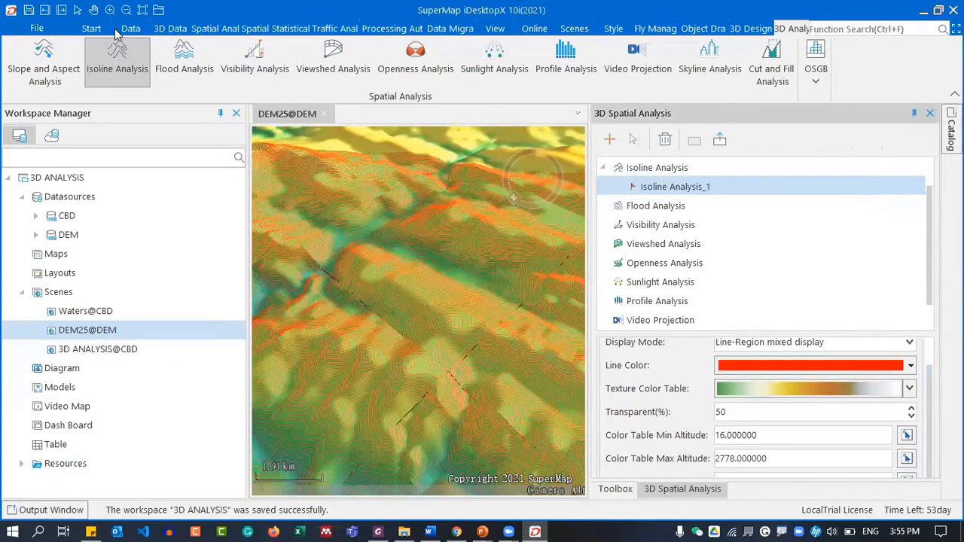
pyautogui.doubleClick(796, 18)
pyautogui.doubleClick(841, 21)
pyautogui.doubleClick(784, 29)
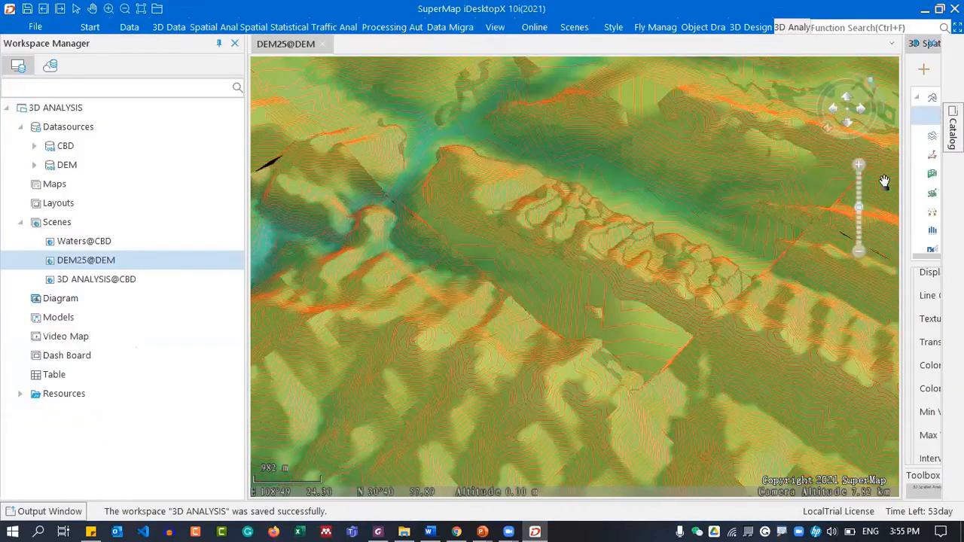
pyautogui.moveTo(902, 328); pyautogui.dragTo(687, 301)
pyautogui.scroll(-1, 800, 448)
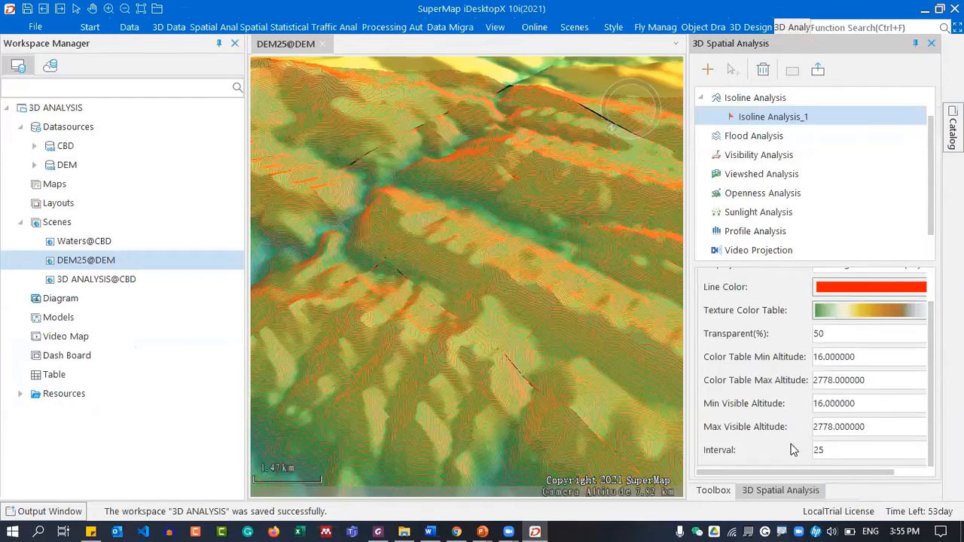
# Try isoline intervals of 100 and 200, and compare the line density on the terrain
pyautogui.click(834, 448)
pyautogui.write('100')
pyautogui.press('Return')
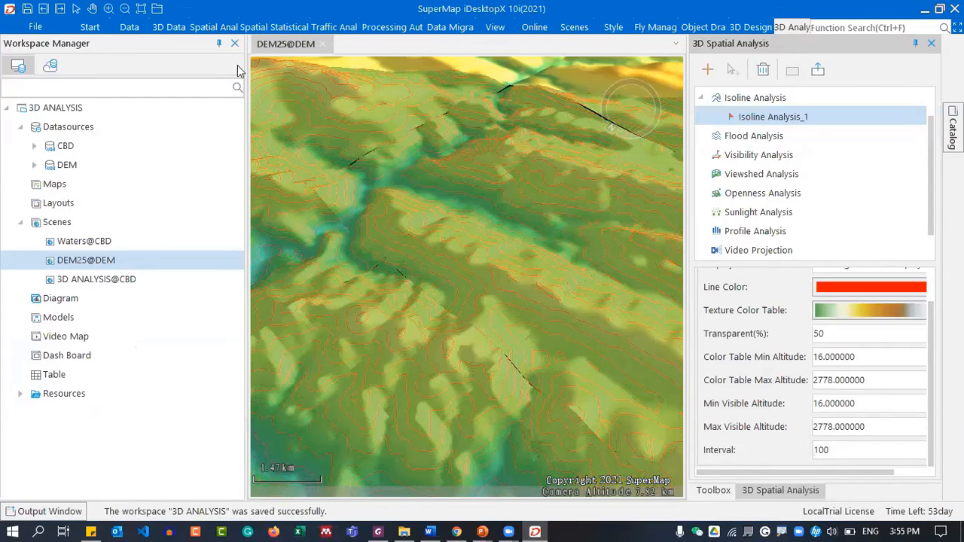
pyautogui.scroll(-1, 535, 285)
pyautogui.moveTo(535, 285)
pyautogui.mouseDown(button='middle')
pyautogui.moveTo(603, 342)
pyautogui.moveTo(456, 331)
pyautogui.moveTo(583, 357)
pyautogui.moveTo(494, 283)
pyautogui.moveTo(520, 346)
pyautogui.moveTo(526, 321)
pyautogui.moveTo(515, 329)
pyautogui.moveTo(566, 238)
pyautogui.mouseUp(button='middle')
pyautogui.click(823, 450)
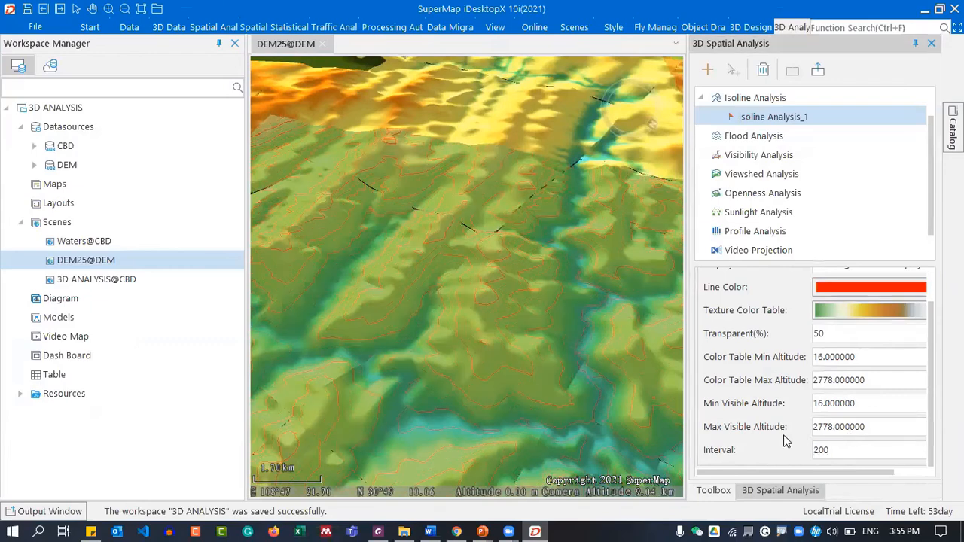
pyautogui.moveTo(517, 349)
pyautogui.mouseDown(button='middle')
pyautogui.moveTo(620, 394)
pyautogui.moveTo(484, 363)
pyautogui.moveTo(596, 398)
pyautogui.moveTo(452, 319)
pyautogui.moveTo(618, 358)
pyautogui.mouseUp(button='middle')
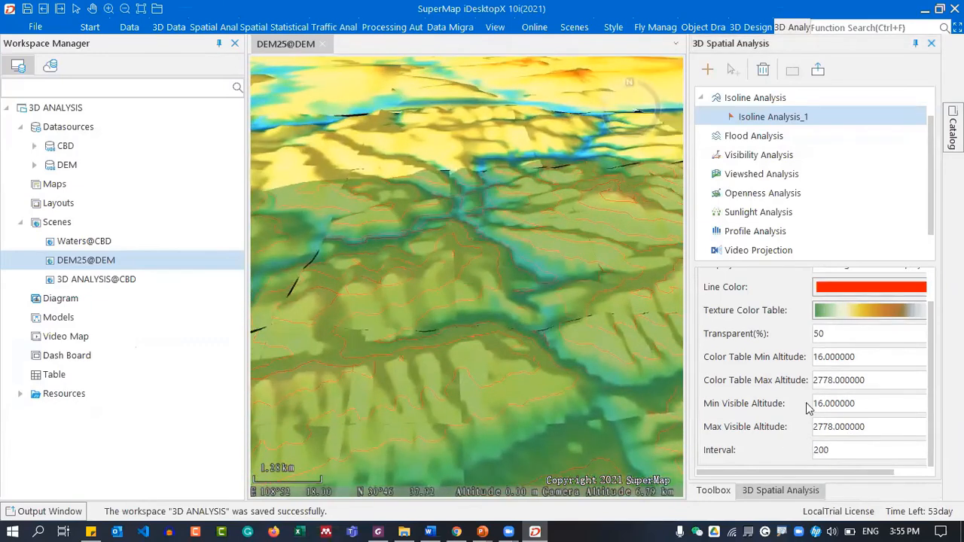
# Try an isoline interval of 50, and settle on an interval of 90
pyautogui.click(833, 448)
pyautogui.write('50')
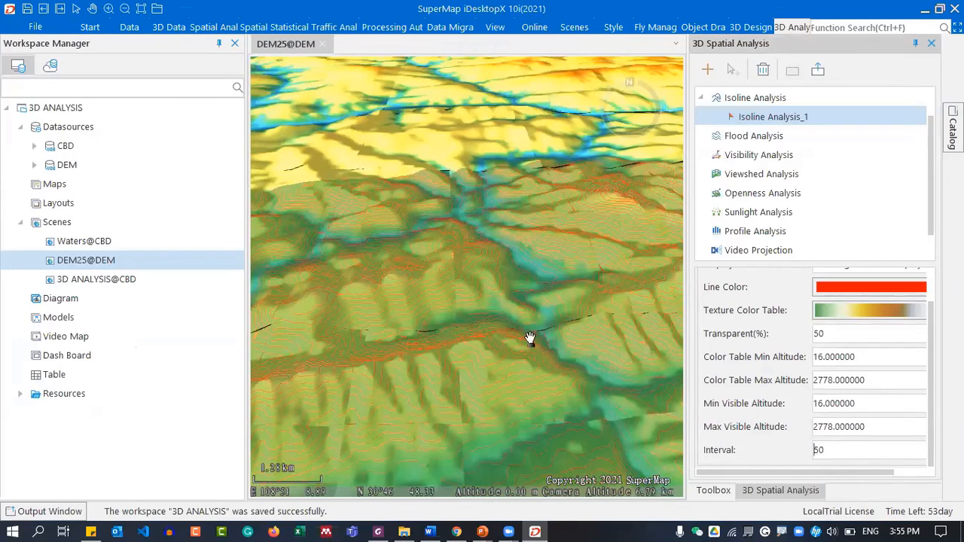
pyautogui.doubleClick(817, 450)
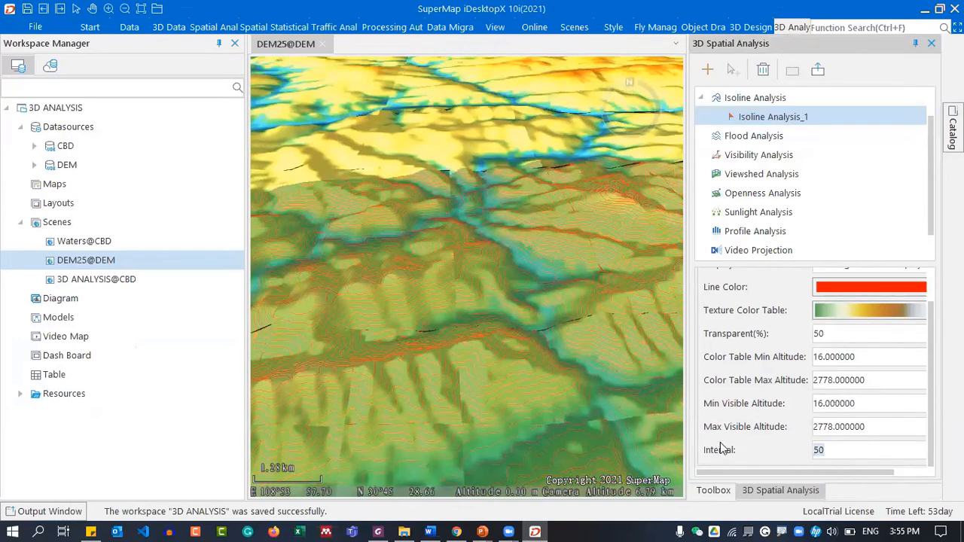
pyautogui.press('Return')
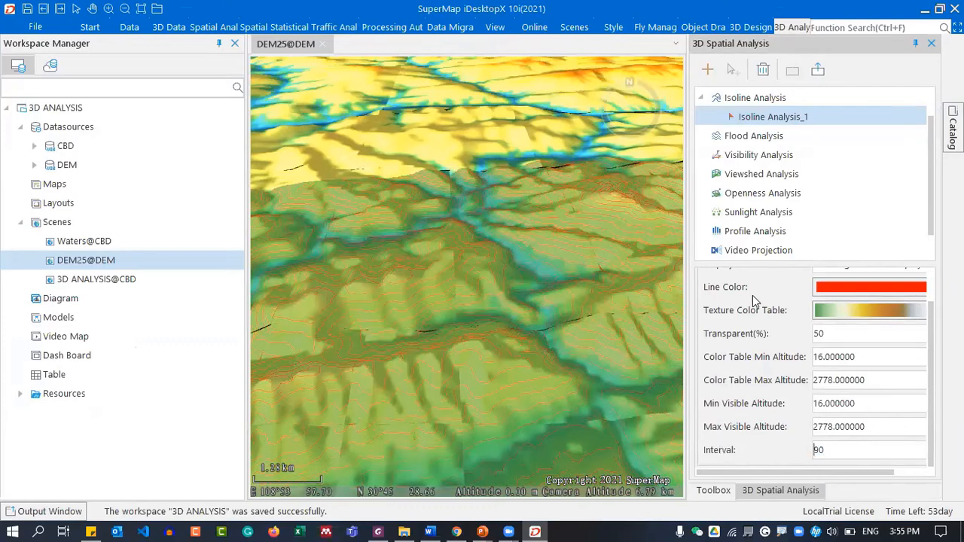
# Change the isoline color to pure black (R 0, G 0, B 0)
pyautogui.click(850, 292)
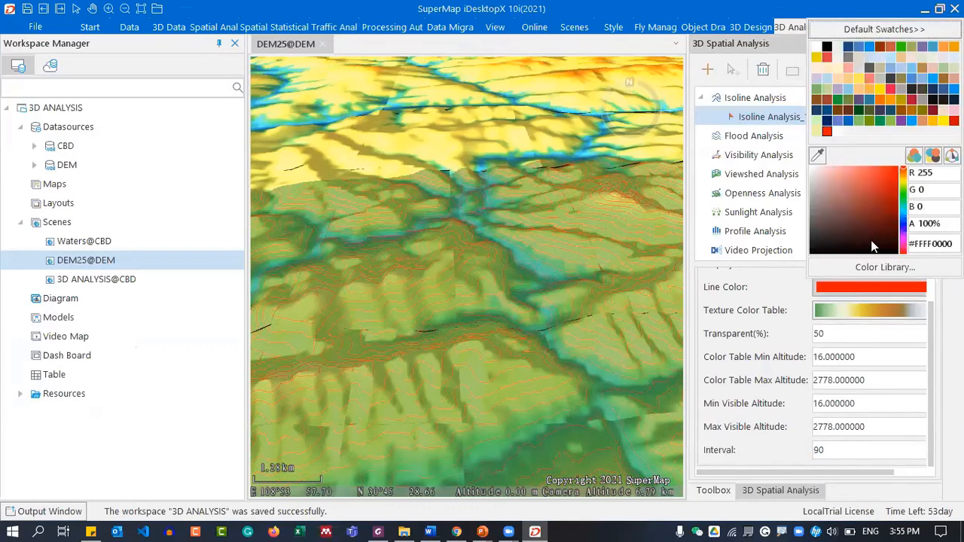
pyautogui.click(817, 156)
pyautogui.click(807, 252)
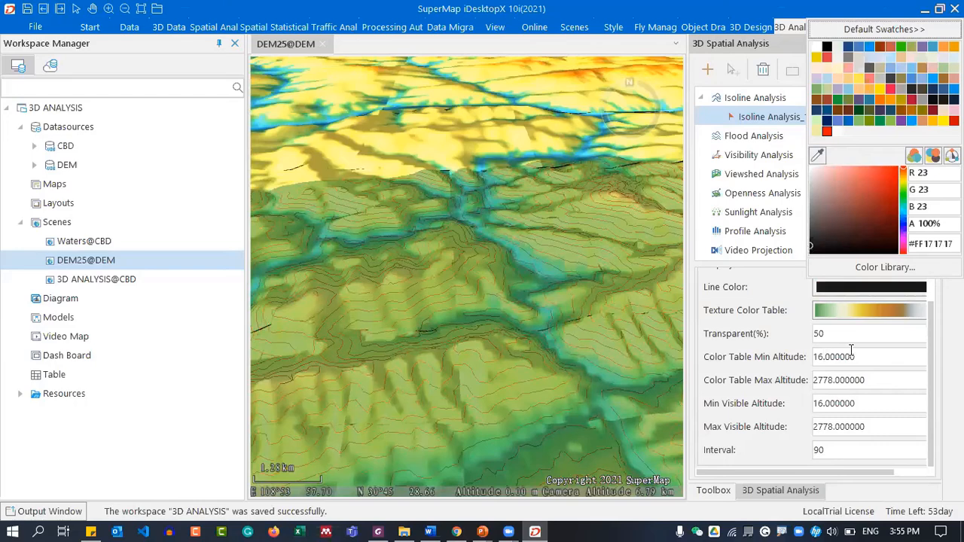
pyautogui.moveTo(862, 219); pyautogui.dragTo(809, 264)
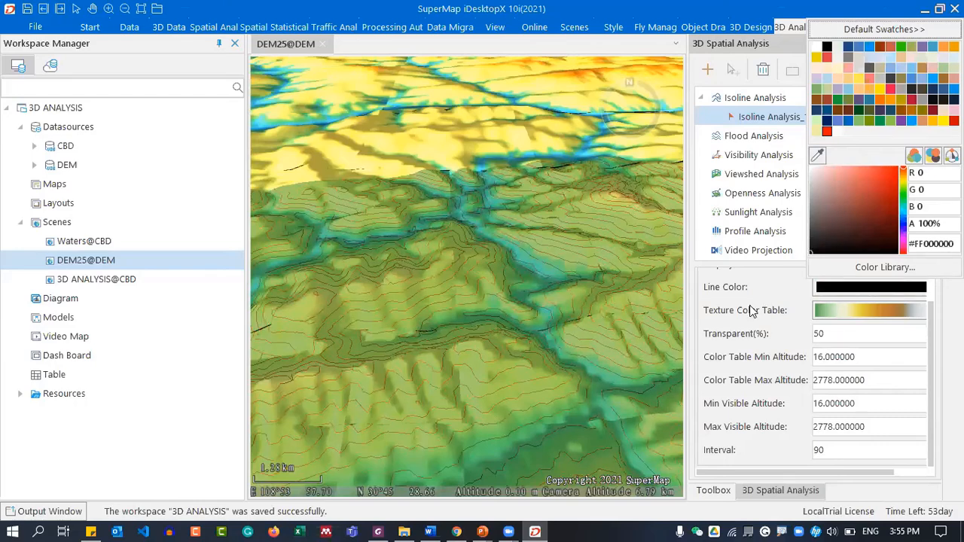
# Apply the ZA_Insights texture color table to the isoline analysis
pyautogui.click(849, 316)
pyautogui.click(848, 316)
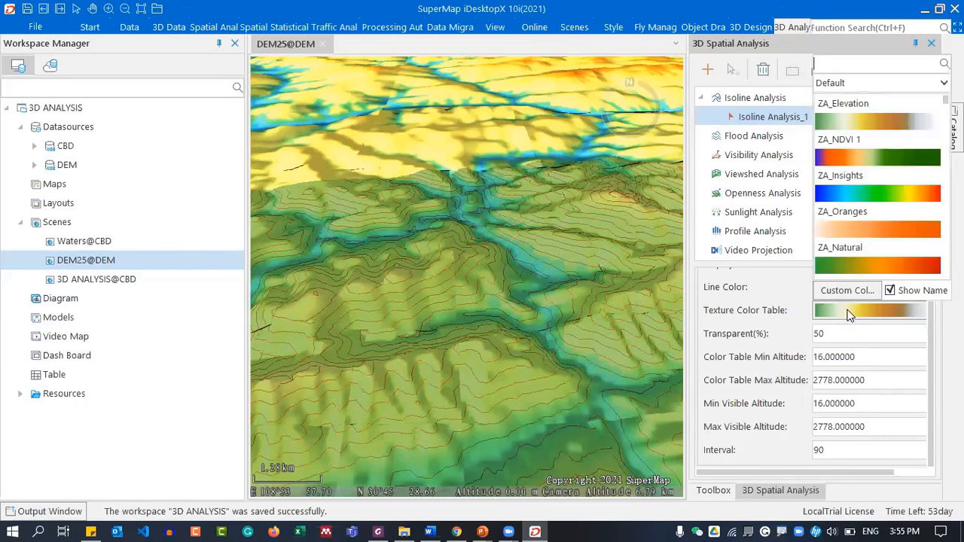
pyautogui.click(856, 194)
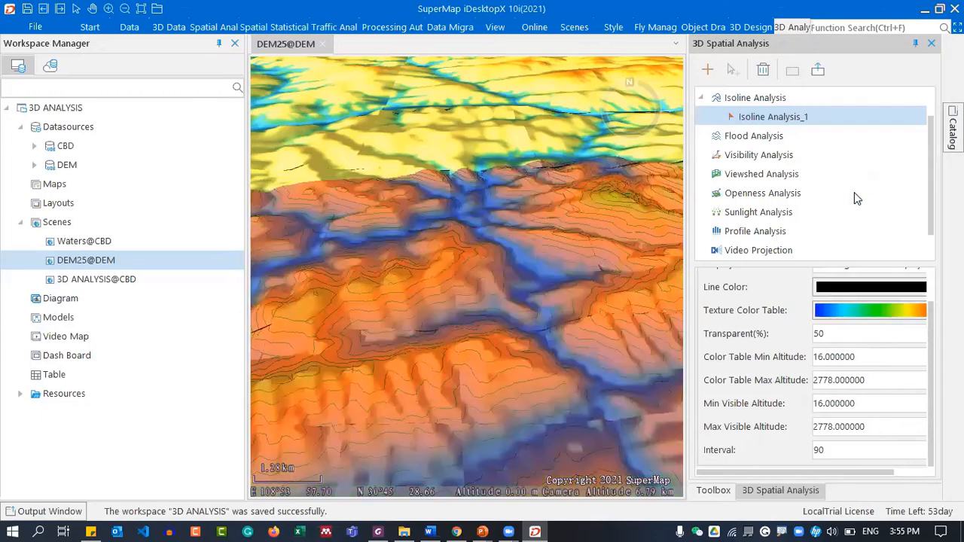
# Examine the recolored isoline terrain up close along the ridges, down in the valley and from a wider overview
pyautogui.scroll(2, 542, 358)
pyautogui.moveTo(542, 358); pyautogui.dragTo(476, 397, button='middle')
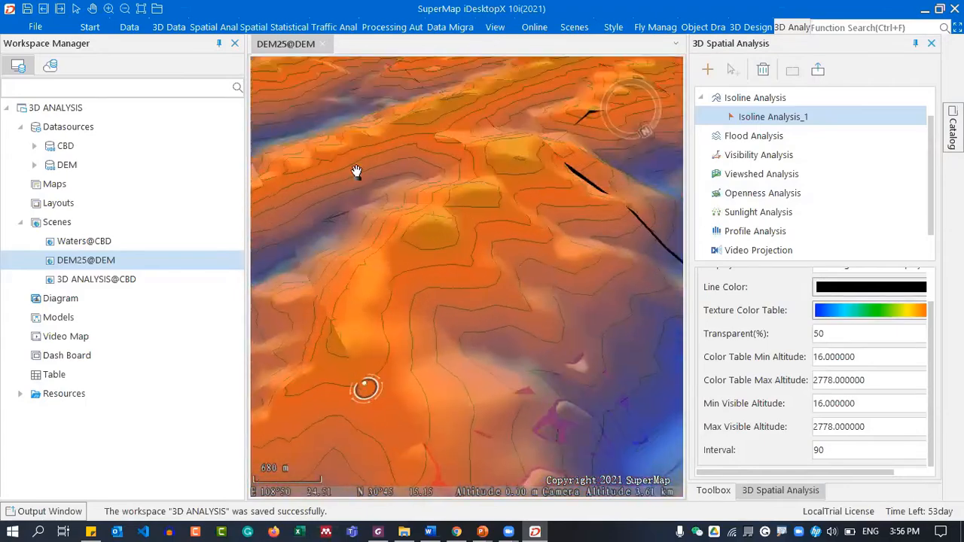
pyautogui.moveTo(544, 233)
pyautogui.mouseDown(button='middle')
pyautogui.moveTo(475, 288)
pyautogui.moveTo(304, 264)
pyautogui.moveTo(463, 296)
pyautogui.moveTo(499, 361)
pyautogui.moveTo(448, 450)
pyautogui.mouseUp(button='middle')
pyautogui.scroll(3, 318, 256)
pyautogui.moveTo(449, 319); pyautogui.dragTo(447, 418, button='middle')
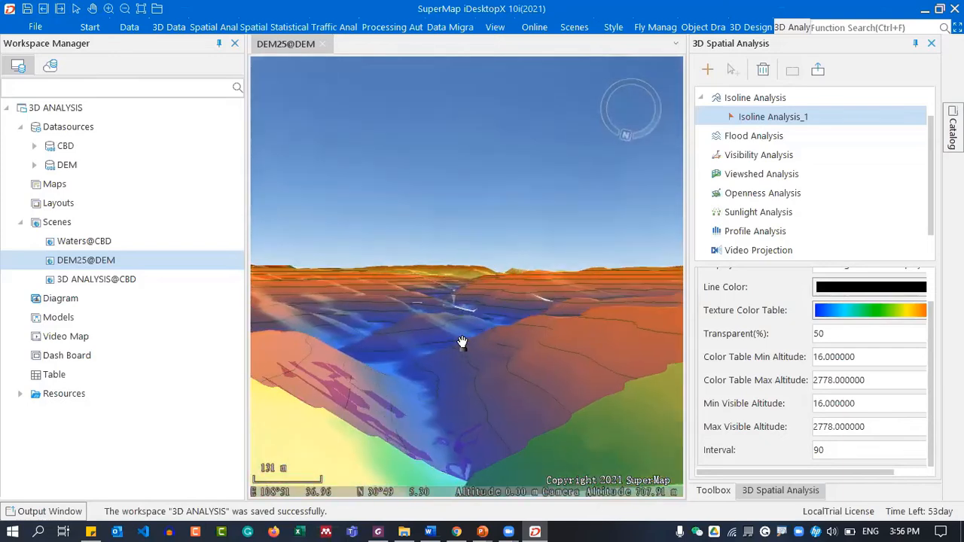
pyautogui.moveTo(429, 402)
pyautogui.mouseDown(button='middle')
pyautogui.moveTo(439, 319)
pyautogui.moveTo(440, 390)
pyautogui.mouseUp(button='middle')
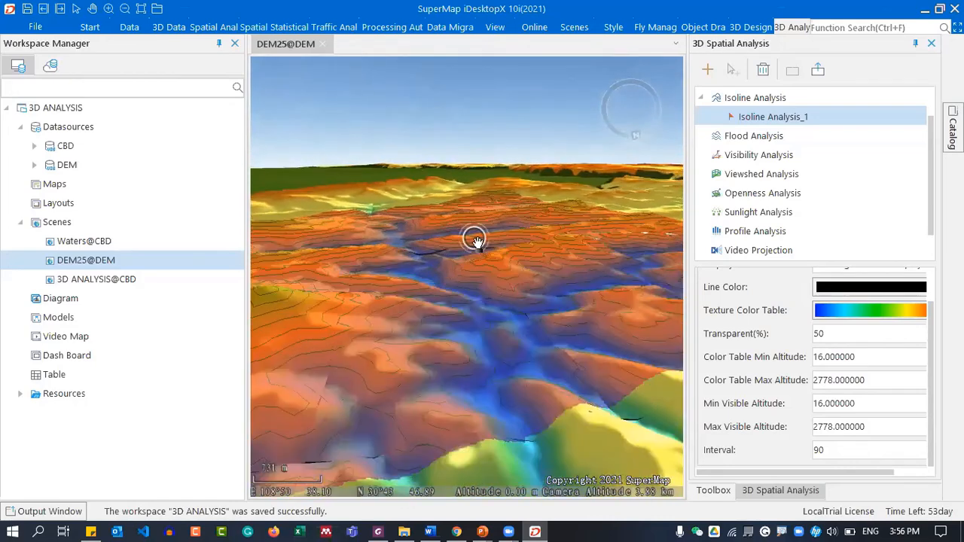
# Examine the isoline terrain from steep and low viewing angles, along the valleys and towards the edge of the analysis area
pyautogui.moveTo(460, 296); pyautogui.dragTo(452, 201, button='middle')
pyautogui.scroll(-4, 436, 362)
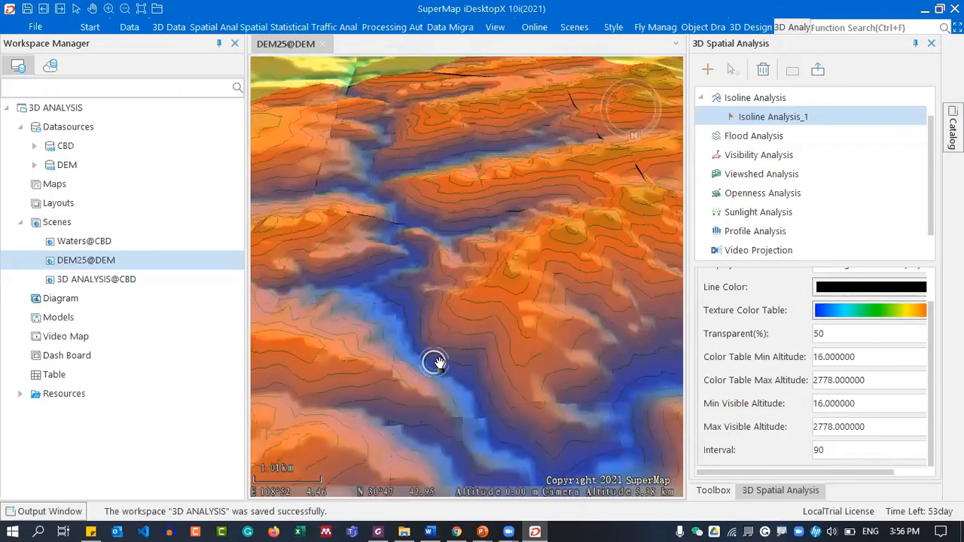
pyautogui.scroll(-4, 465, 356)
pyautogui.moveTo(470, 319); pyautogui.dragTo(493, 222, button='middle')
pyautogui.moveTo(495, 349); pyautogui.dragTo(540, 366, button='middle')
pyautogui.moveTo(535, 316); pyautogui.dragTo(587, 400, button='middle')
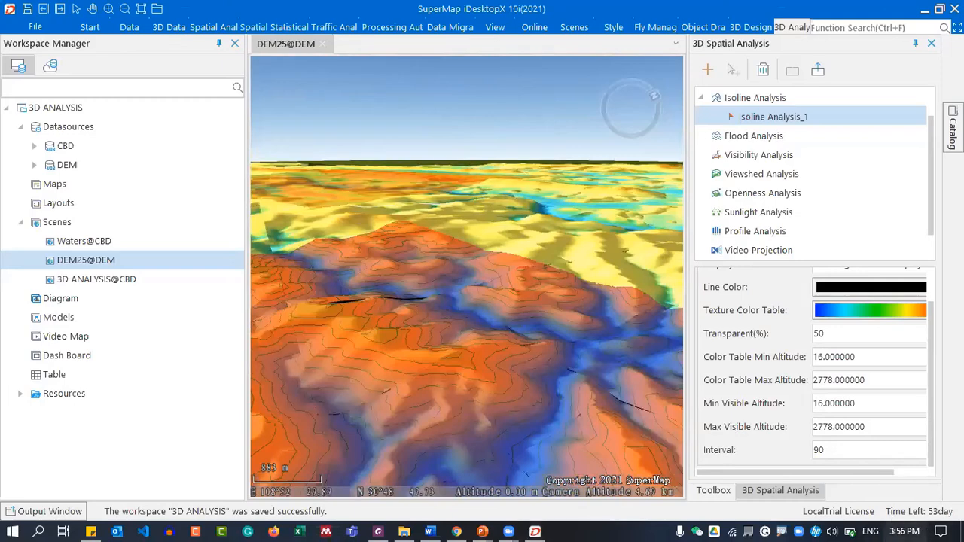
# Set the Windows screen brightness to 100 and check the battery level
pyautogui.click(941, 532)
pyautogui.moveTo(885, 491); pyautogui.dragTo(918, 490)
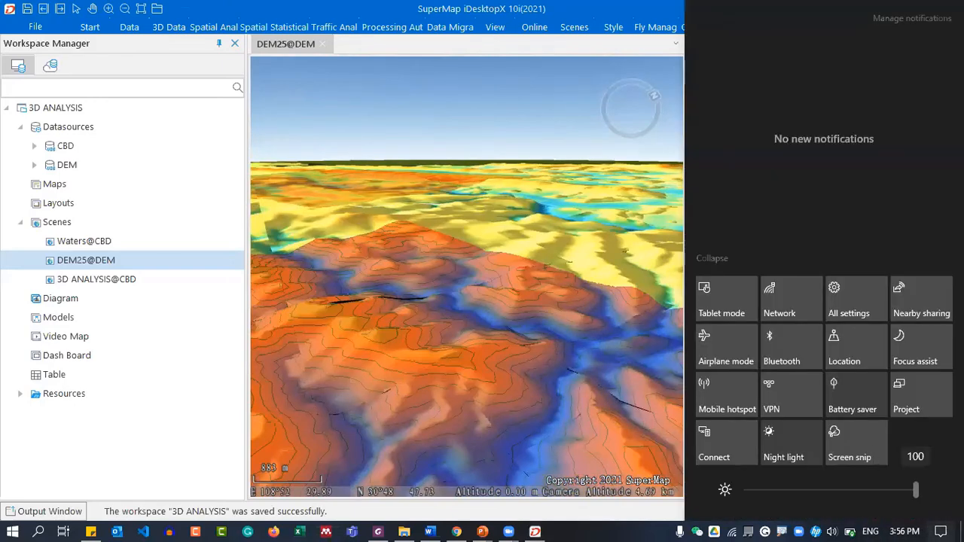
pyautogui.click(849, 530)
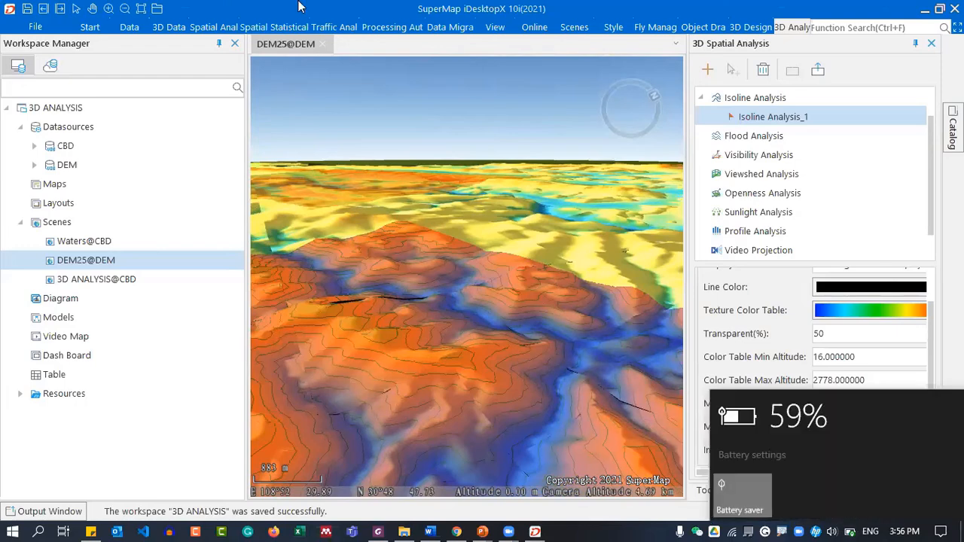
# View the whole isoline area from above and keep the 3D spatial analysis tool ribbon expanded, including the OSGB options
pyautogui.moveTo(560, 398); pyautogui.dragTo(496, 288)
pyautogui.scroll(-5, 497, 289)
pyautogui.moveTo(524, 302)
pyautogui.mouseDown(button='middle')
pyautogui.moveTo(374, 359)
pyautogui.moveTo(491, 346)
pyautogui.moveTo(396, 320)
pyautogui.mouseUp(button='middle')
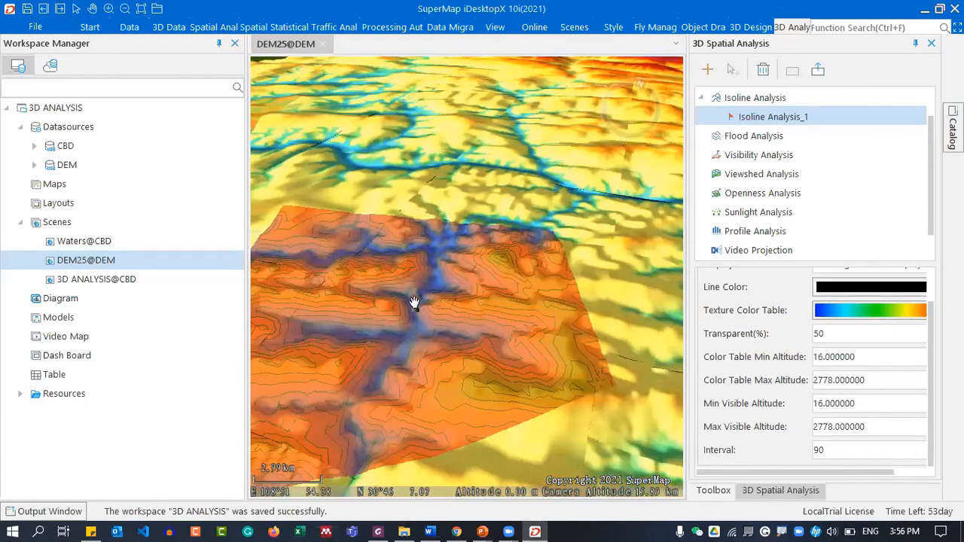
pyautogui.doubleClick(767, 28)
pyautogui.click(788, 28)
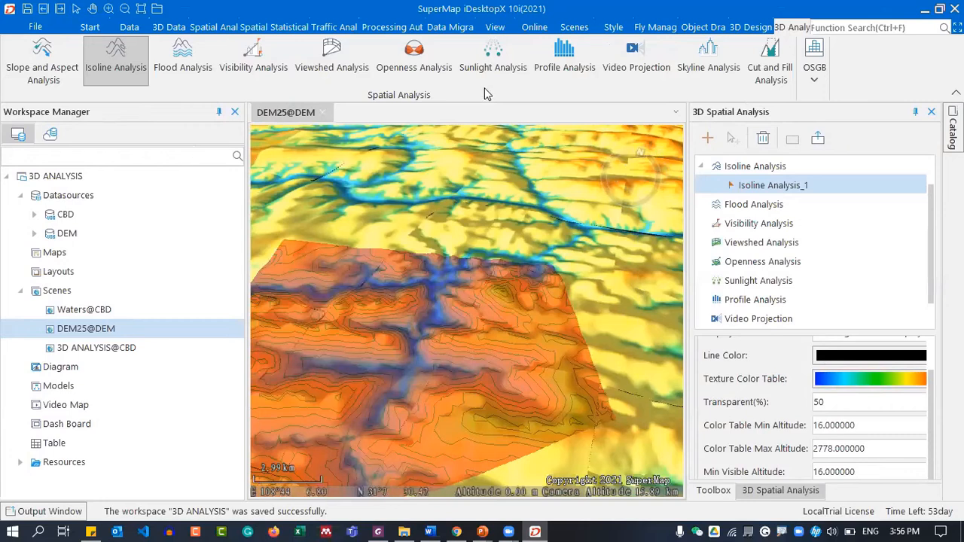
pyautogui.click(826, 83)
pyautogui.click(826, 85)
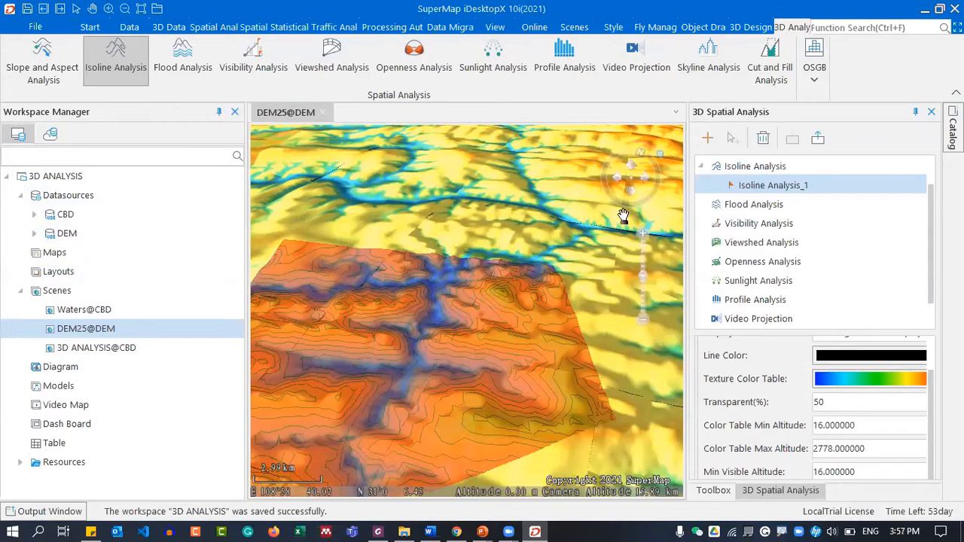
# Inspect the contour lines around the branching valleys from close up and from a rotated overview
pyautogui.scroll(2, 339, 324)
pyautogui.scroll(2, 522, 279)
pyautogui.scroll(2, 522, 279)
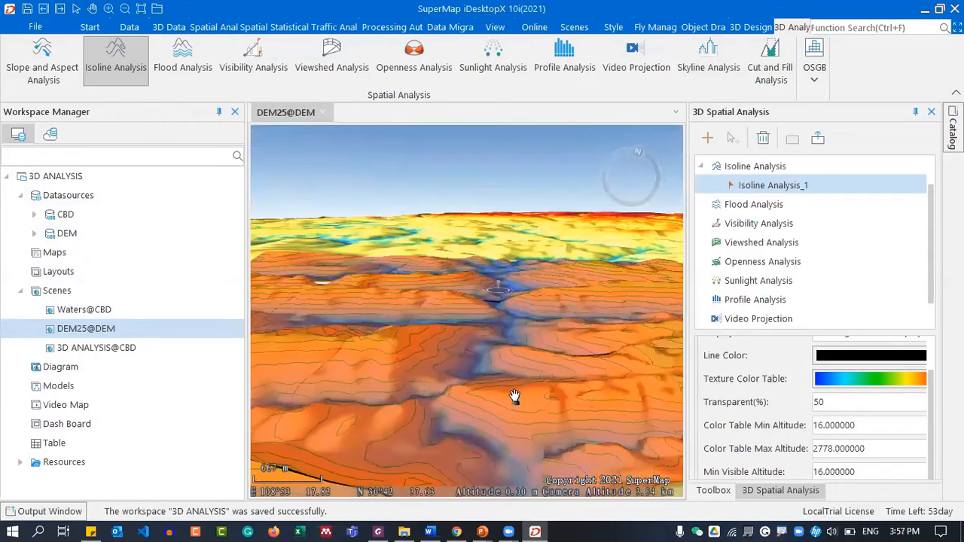
pyautogui.scroll(-2, 509, 312)
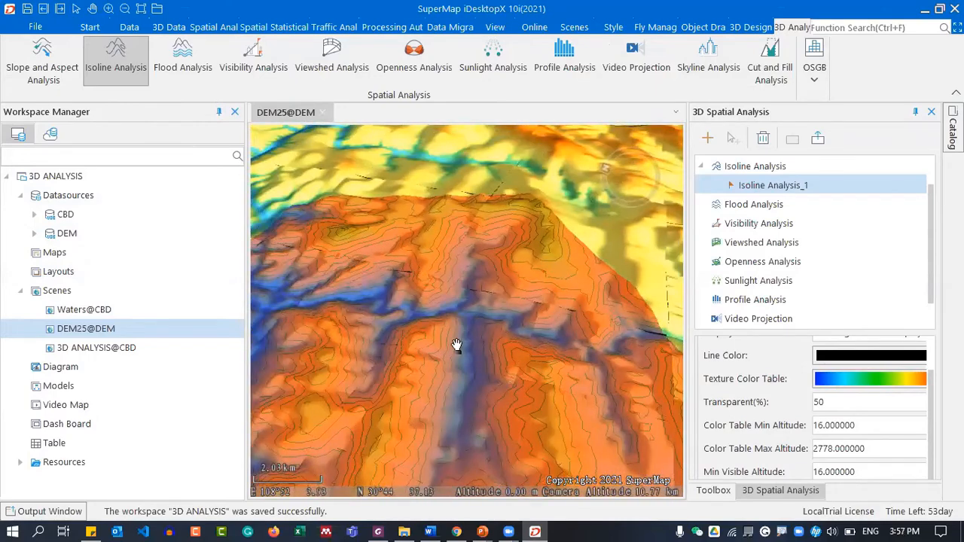
pyautogui.scroll(3, 442, 362)
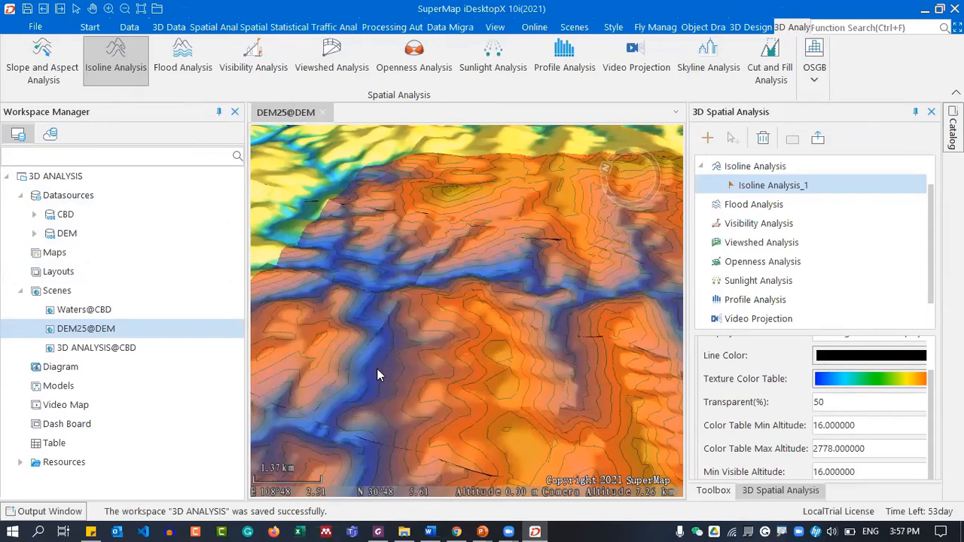
# Collapse the Scenes group in the workspace tree and briefly view the dataset import window for the CBD datasource
pyautogui.click(19, 291)
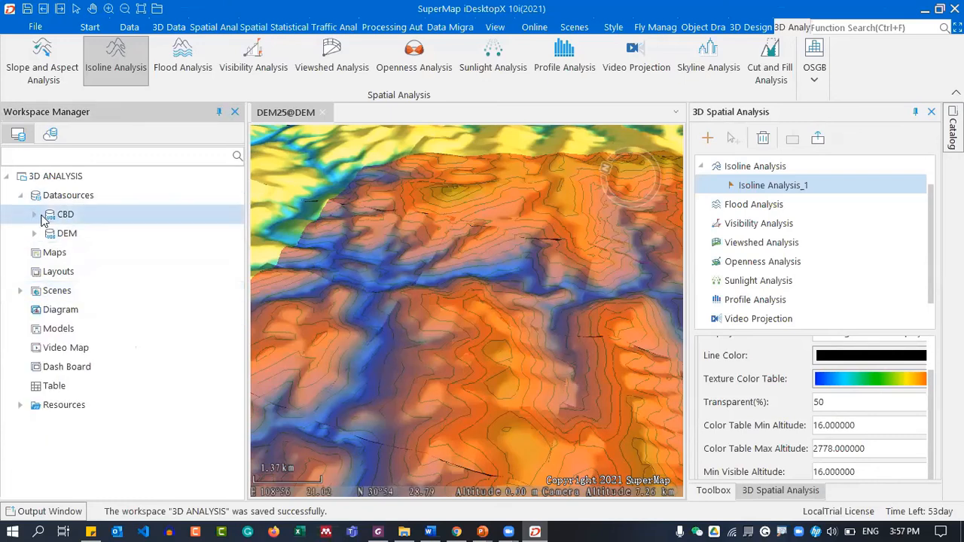
pyautogui.click(42, 219)
pyautogui.click(40, 216)
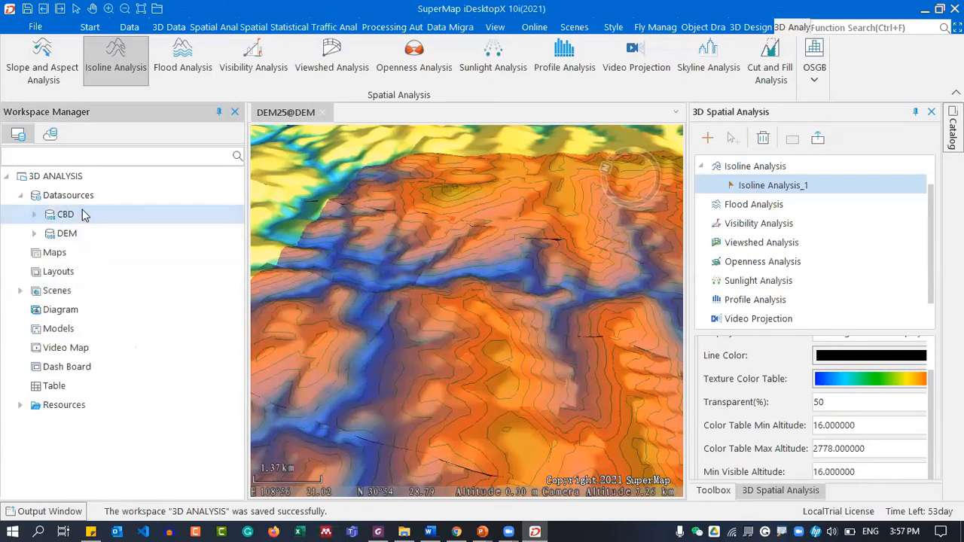
pyautogui.doubleClick(80, 211)
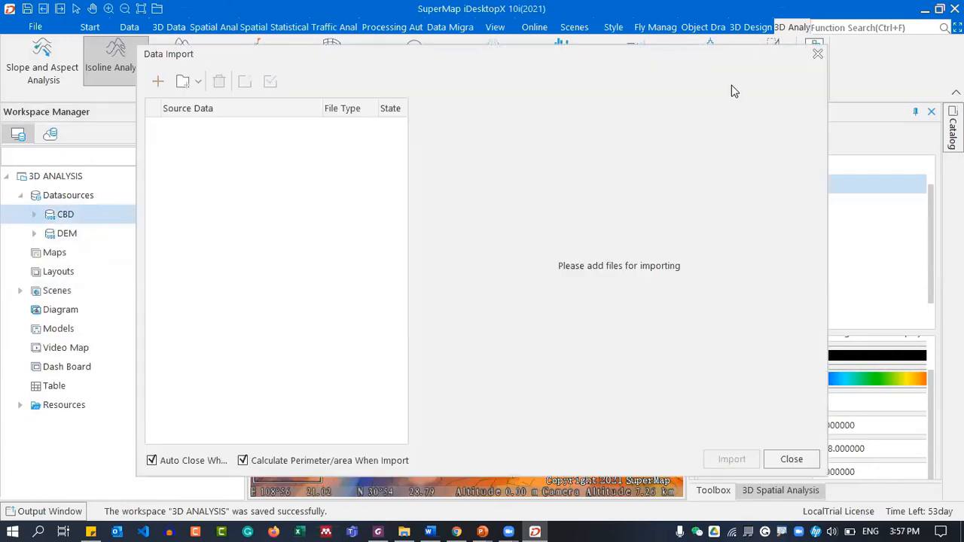
pyautogui.click(817, 54)
# Start a dataset import into the CBD datasource and limit the selectable files to Google KML (*.kml, *.kmz)
pyautogui.rightClick(106, 218)
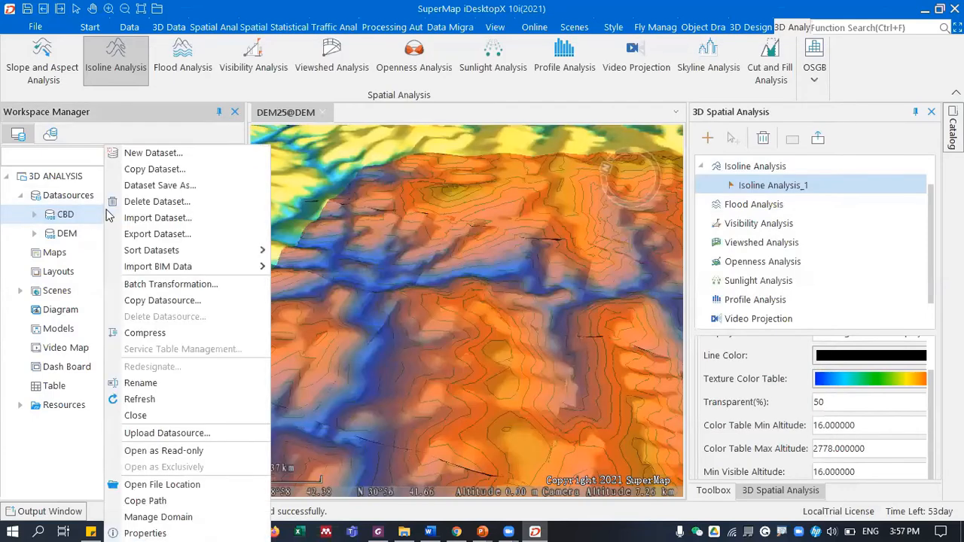
pyautogui.click(159, 217)
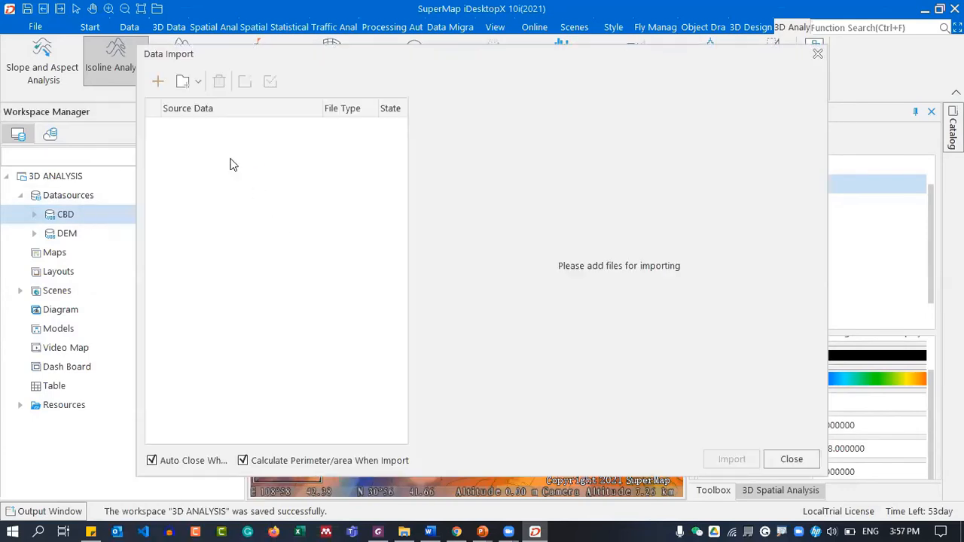
pyautogui.click(159, 83)
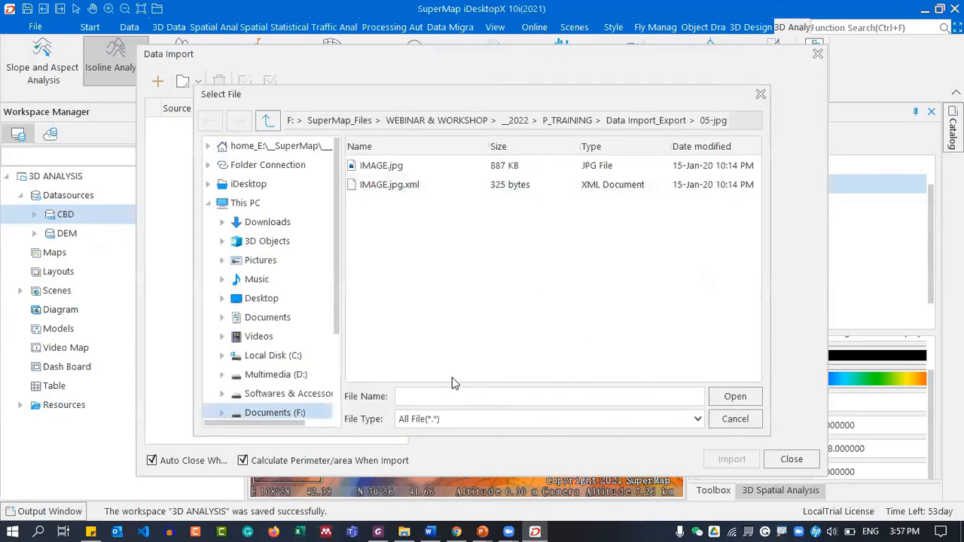
pyautogui.click(454, 420)
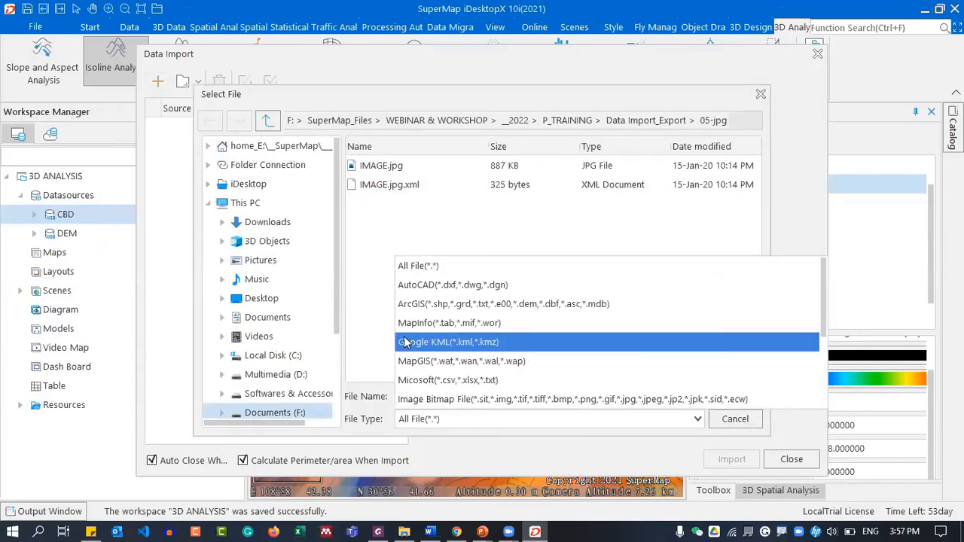
pyautogui.click(455, 343)
pyautogui.click(445, 419)
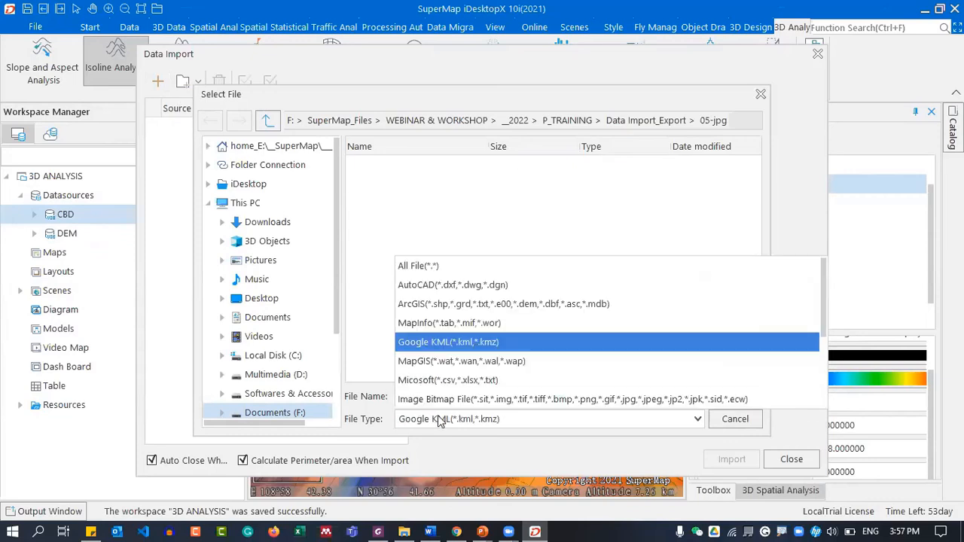
pyautogui.scroll(-3, 437, 362)
pyautogui.scroll(3, 456, 346)
pyautogui.click(474, 344)
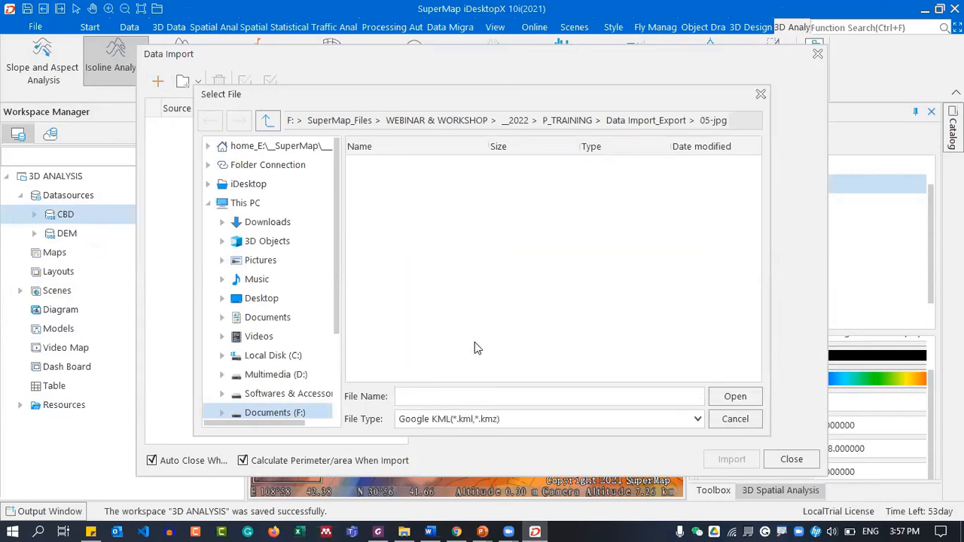
# Browse up from the 05-jpg folder through P_TRAINING to __2022 and cancel the file selection
pyautogui.click(565, 122)
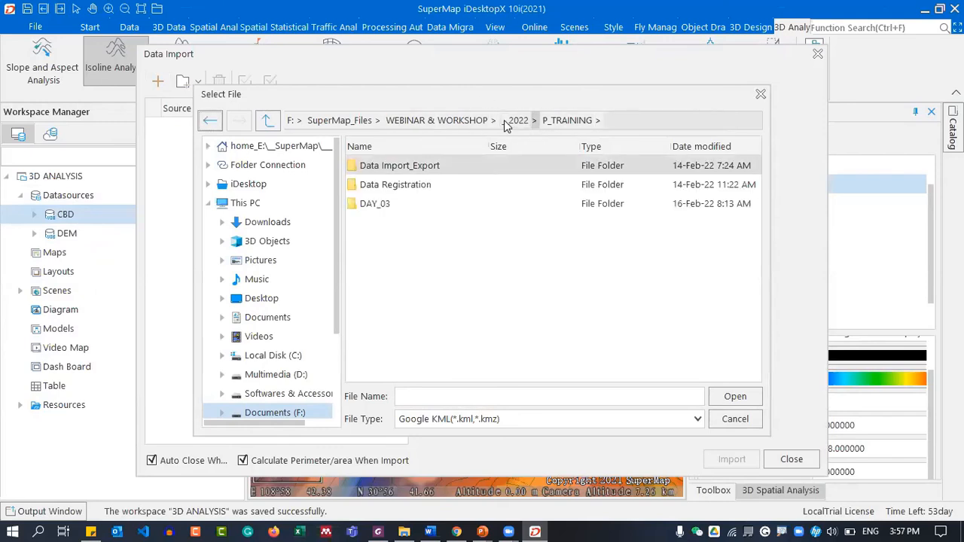
pyautogui.click(517, 120)
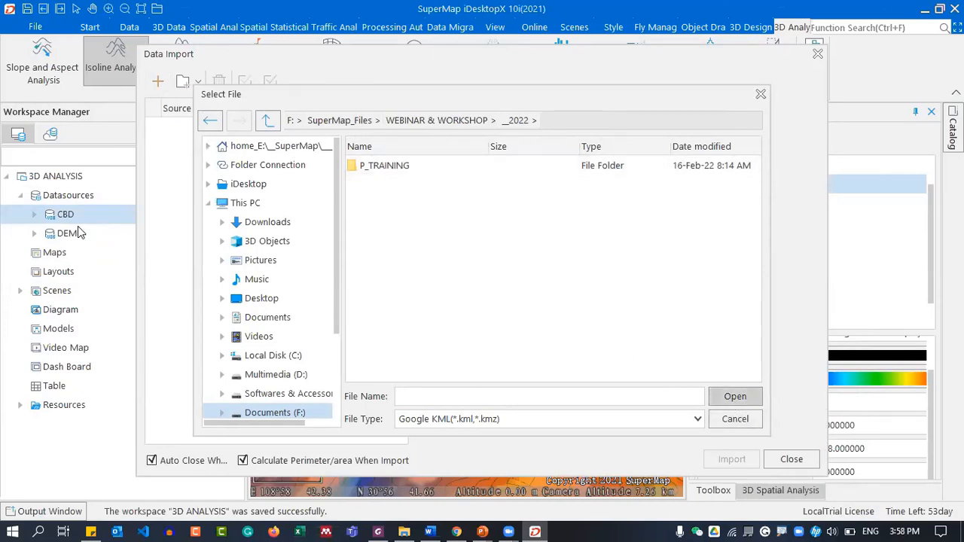
pyautogui.click(760, 95)
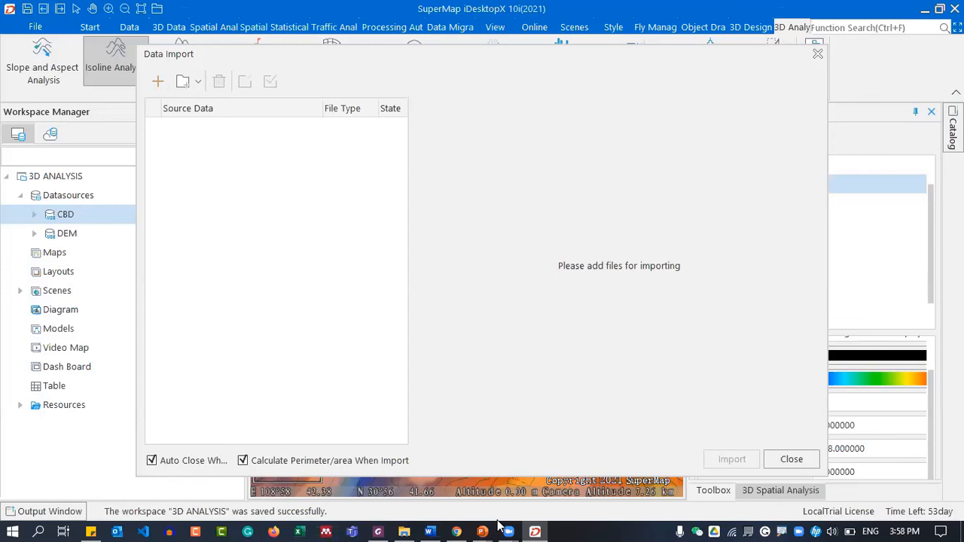
# Switch to the PowerPoint slide show of PRESENTATION.pptx
pyautogui.moveTo(483, 531)
pyautogui.click(409, 471)
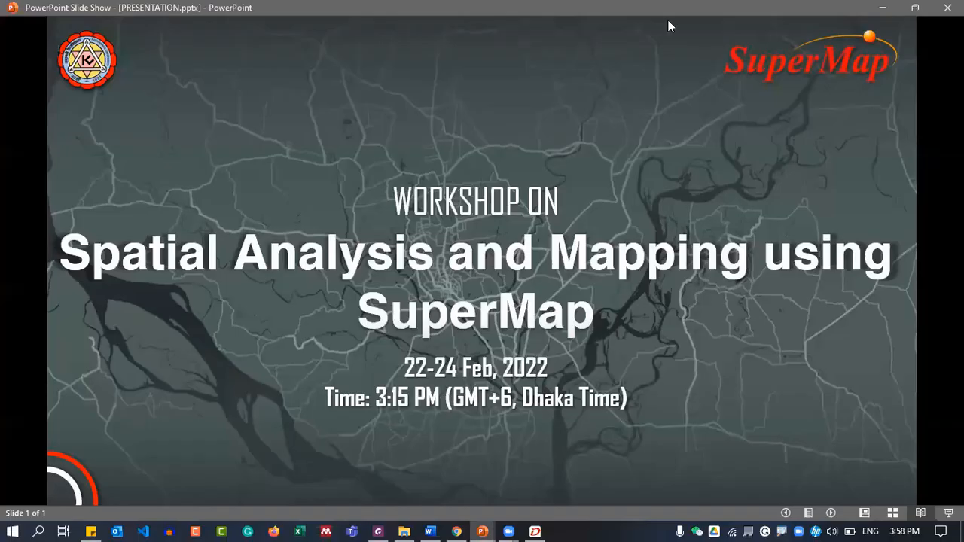